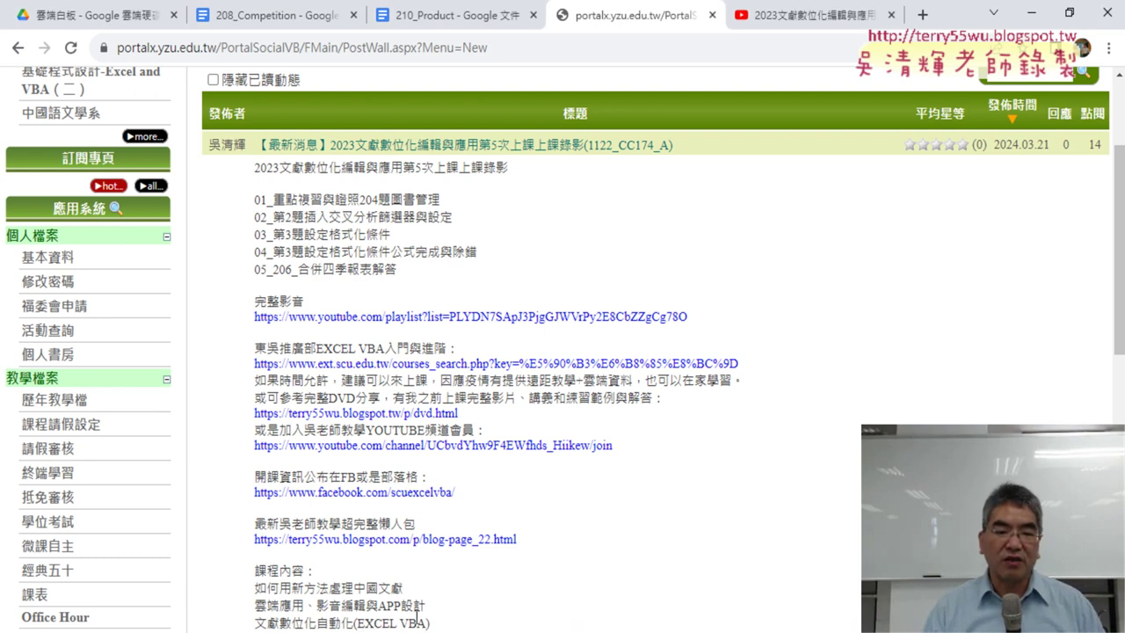
Step: Switch from the YZU Portal announcement to the TQC Excel 2016 question-bank PDF
key("alt+Tab")
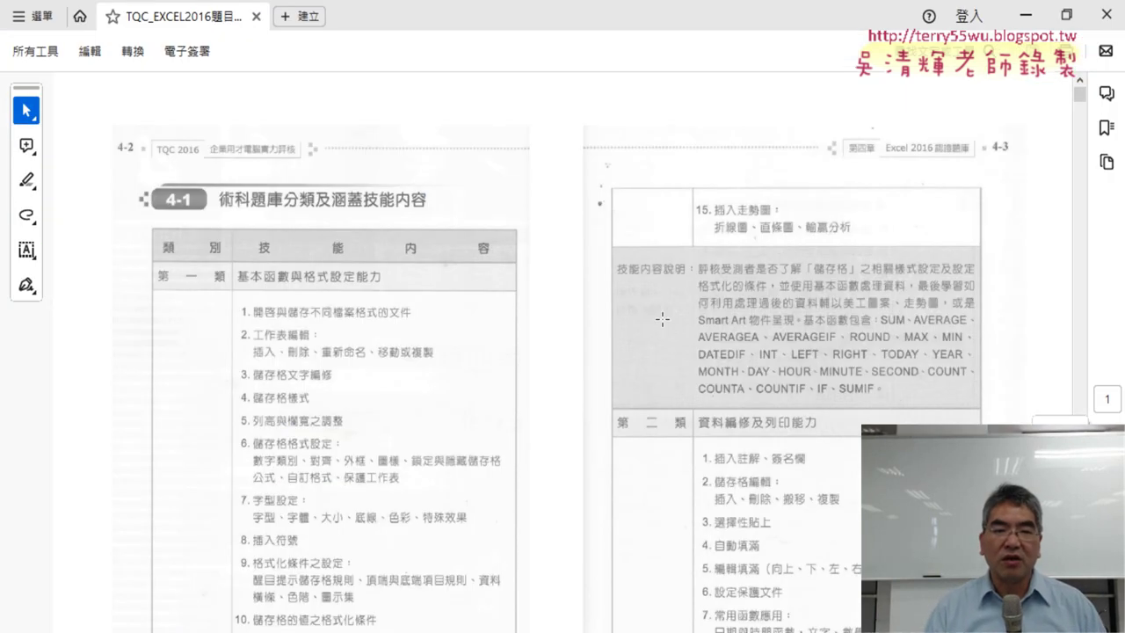
Step: Scroll through the skill-category tables, briefly underlining the 列印能力 heading and clearing the mark
scroll(435, 281, "down", 1)
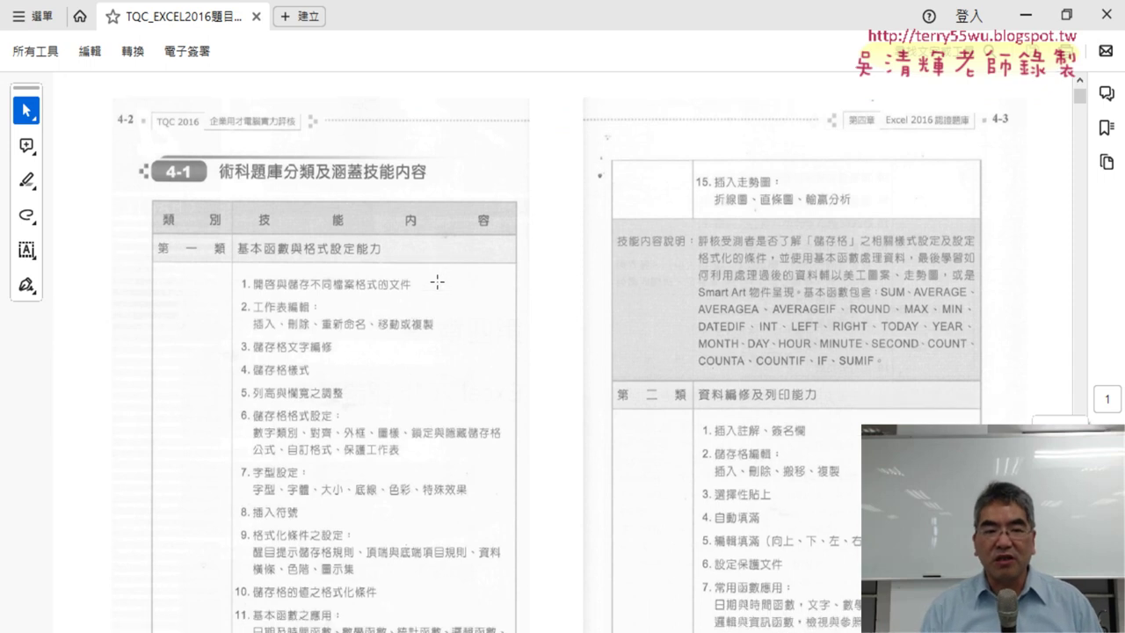
scroll(567, 341, "down", 1)
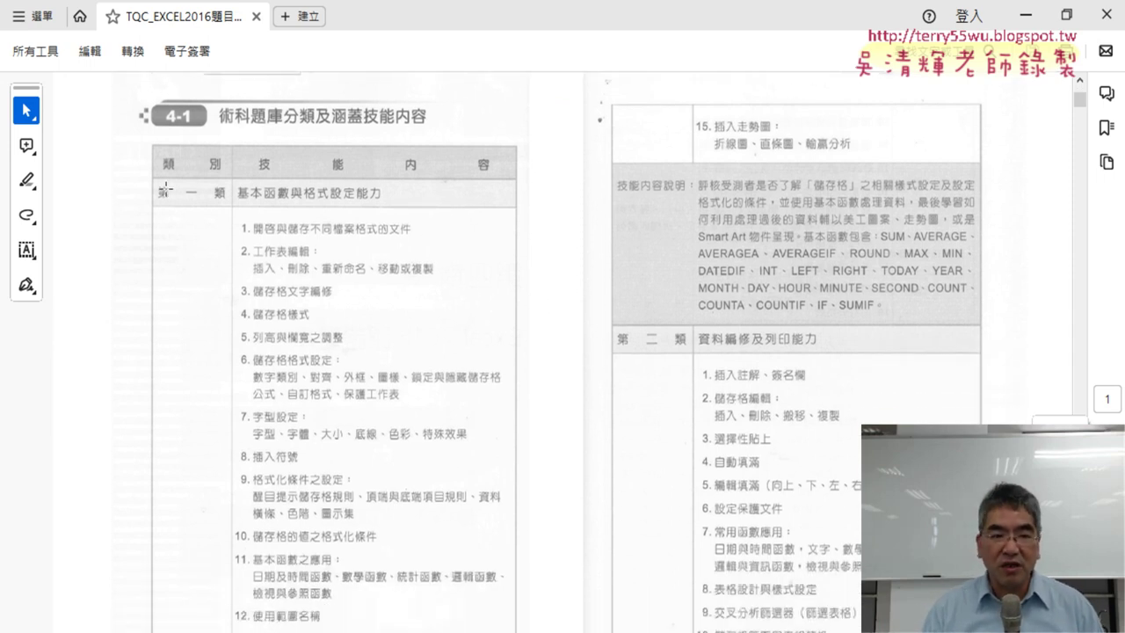
scroll(516, 325, "down", 1)
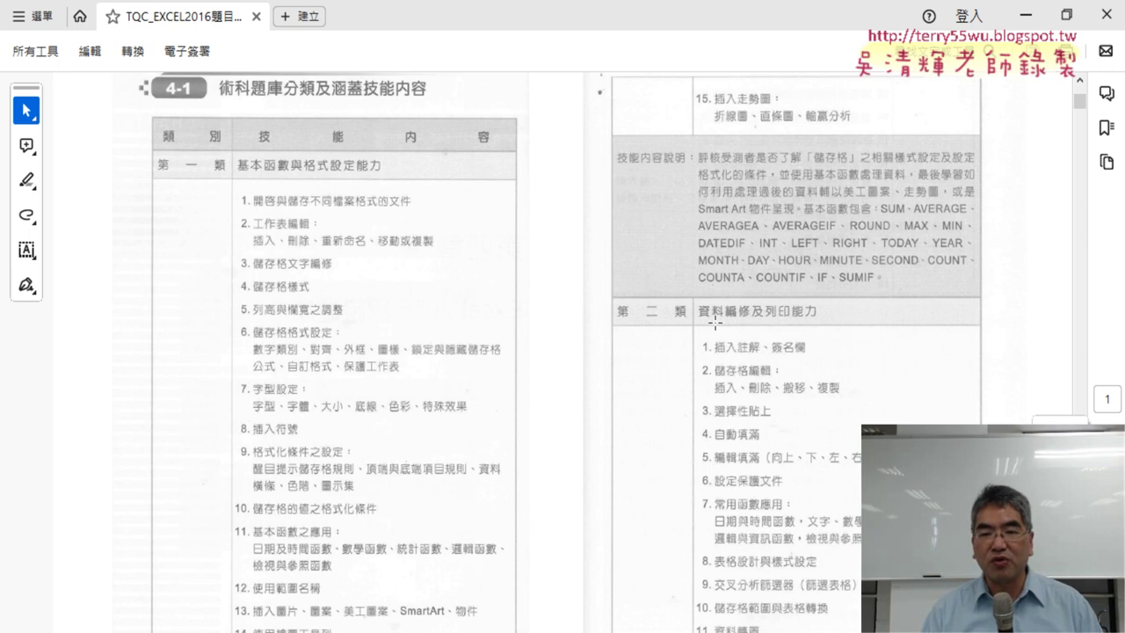
scroll(795, 322, "down", 2)
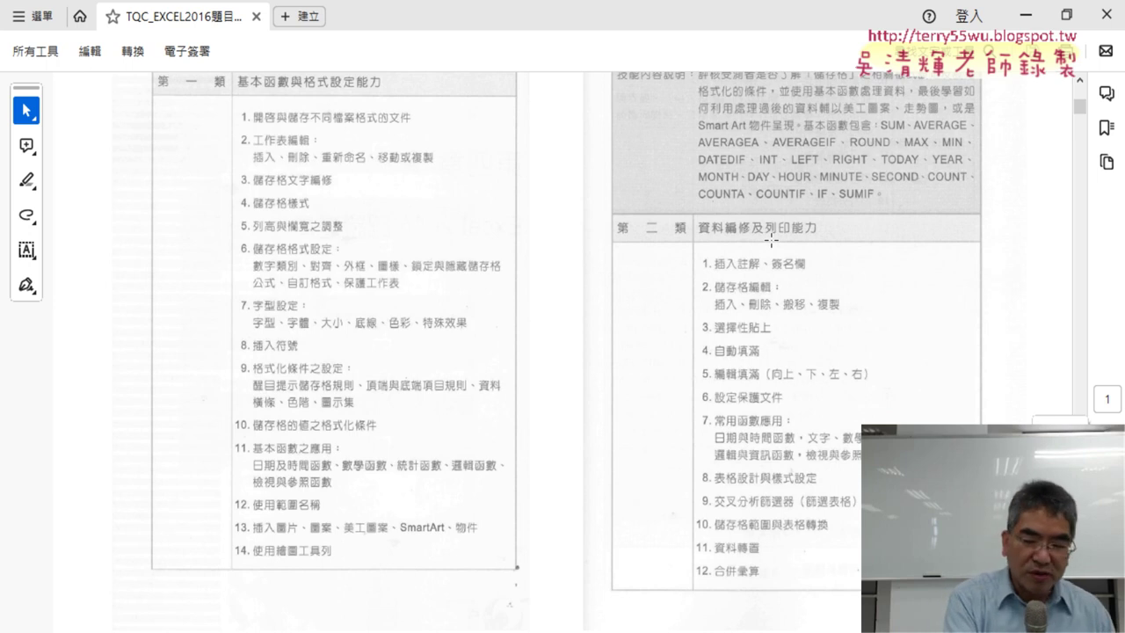
left_click_drag(769, 239, 813, 234)
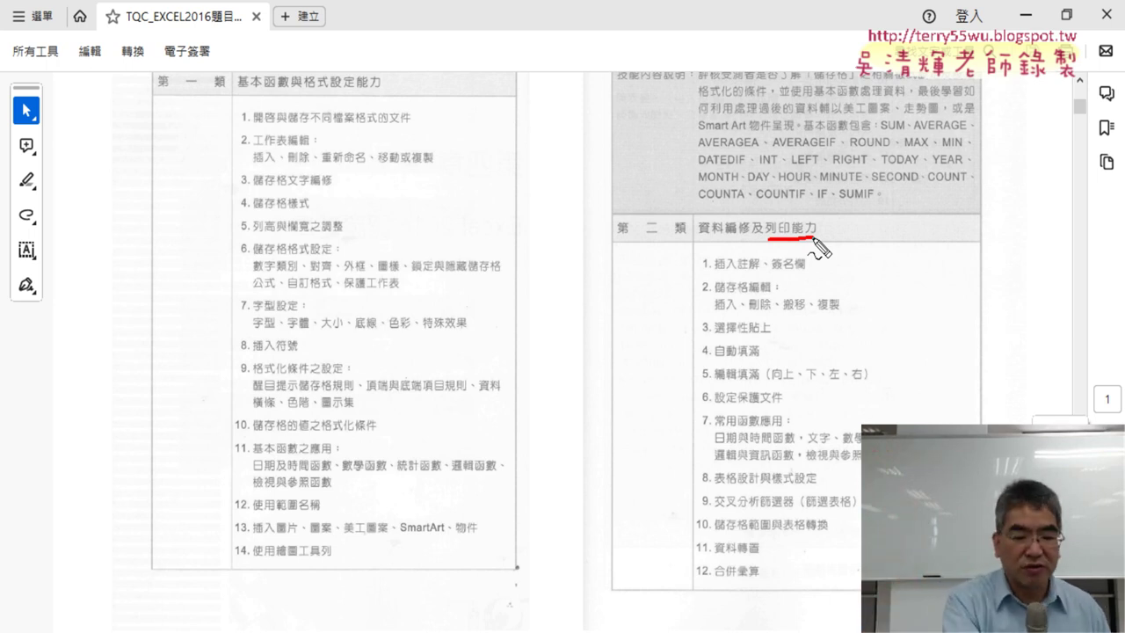
key("Escape")
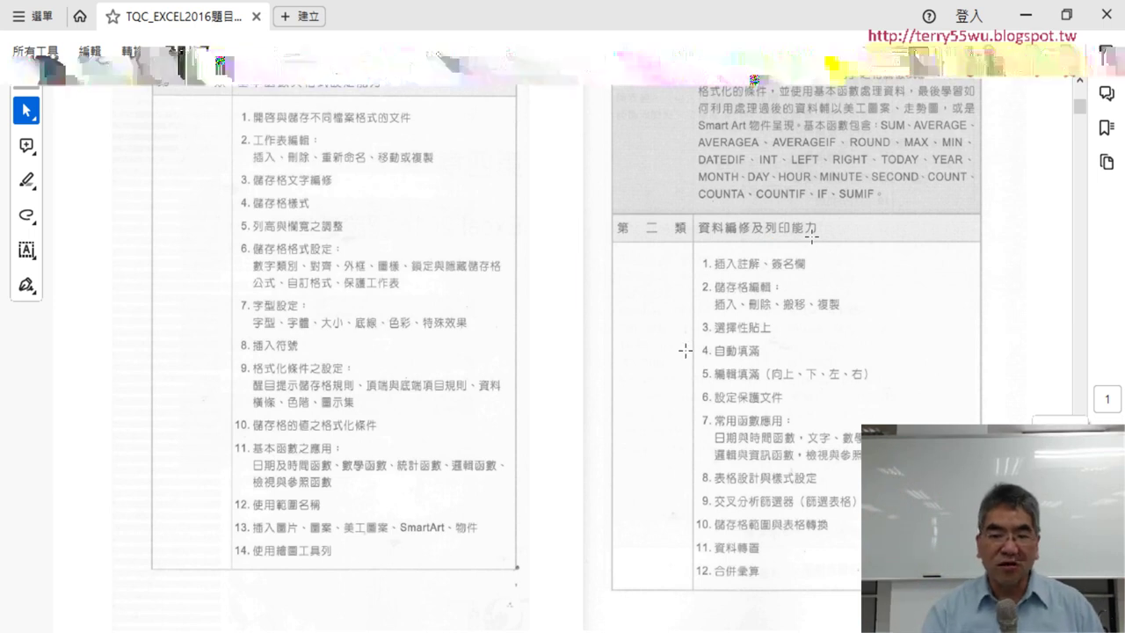
Step: Move down to page 12, where exercise 208 Competition appears
left_click(685, 351)
left_click(391, 375)
scroll(413, 375, "down", 5)
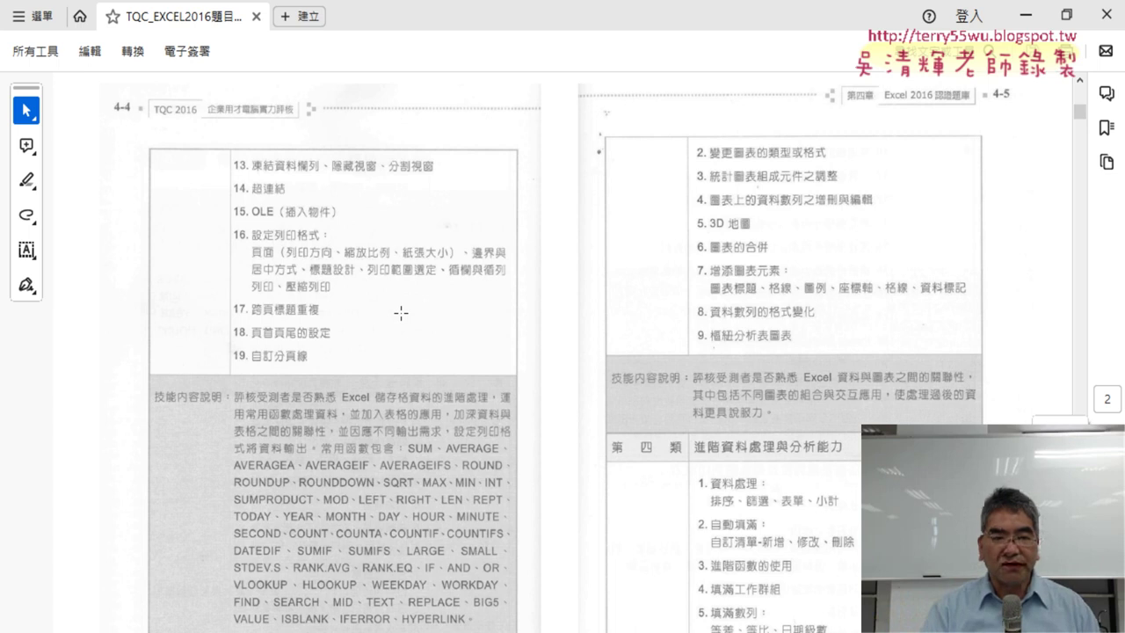
left_click_drag(1079, 113, 1082, 280)
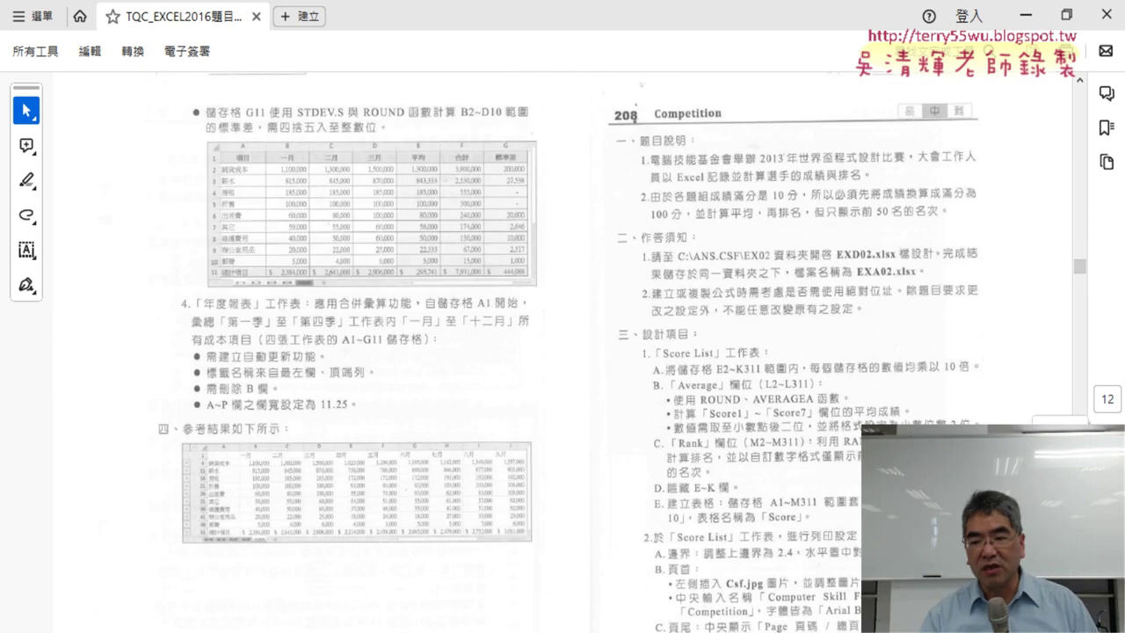
Step: Zoom in on 208 Competition and underline 2013, Excel 記錄, 績/排名 and 10分
key("ctrl+equal")
key("ctrl+equal")
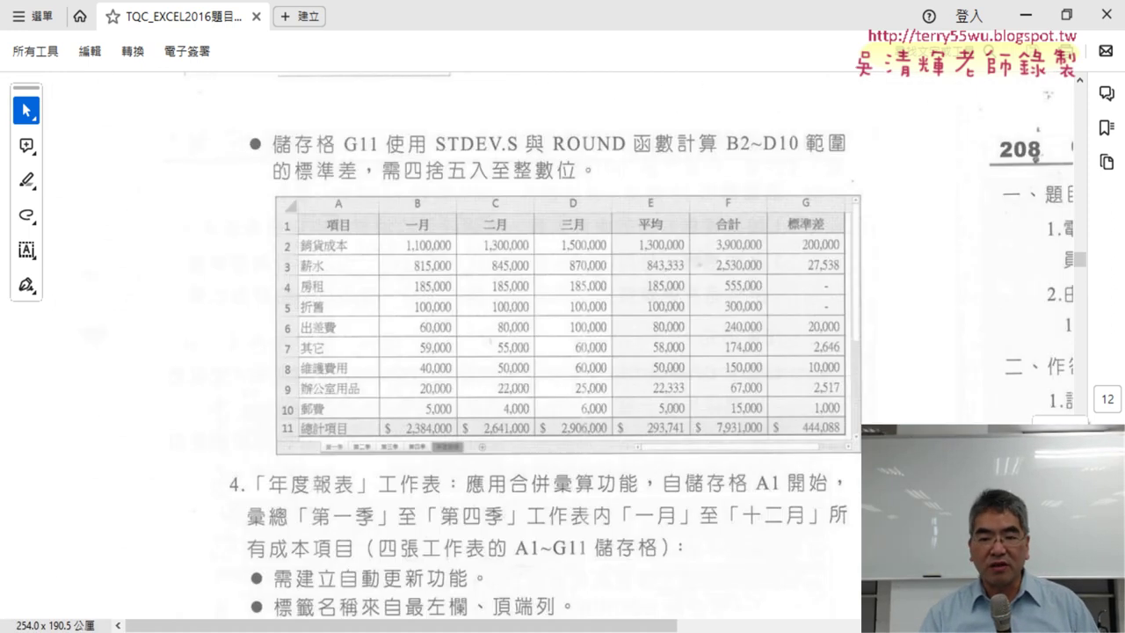
scroll(832, 531, "right", 5)
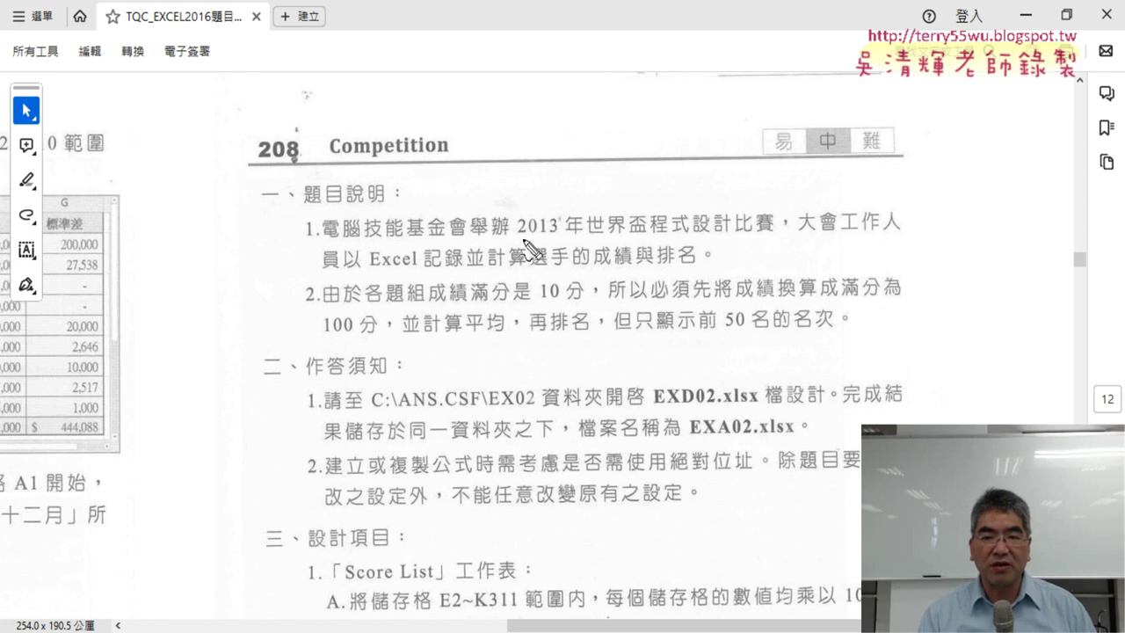
left_click_drag(522, 237, 556, 237)
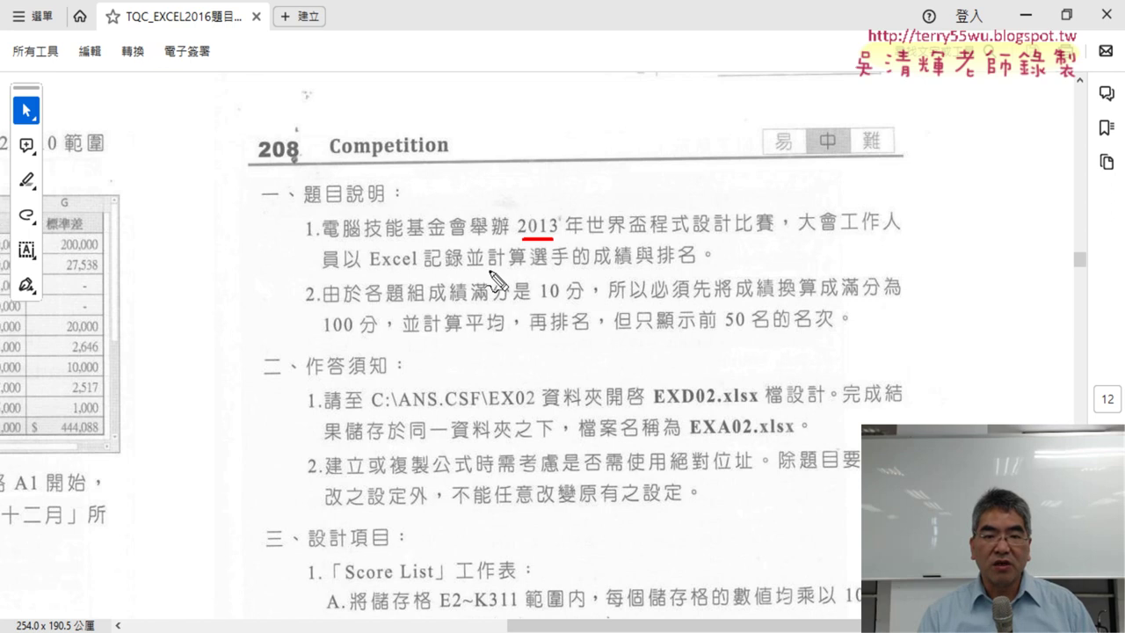
left_click_drag(371, 270, 460, 272)
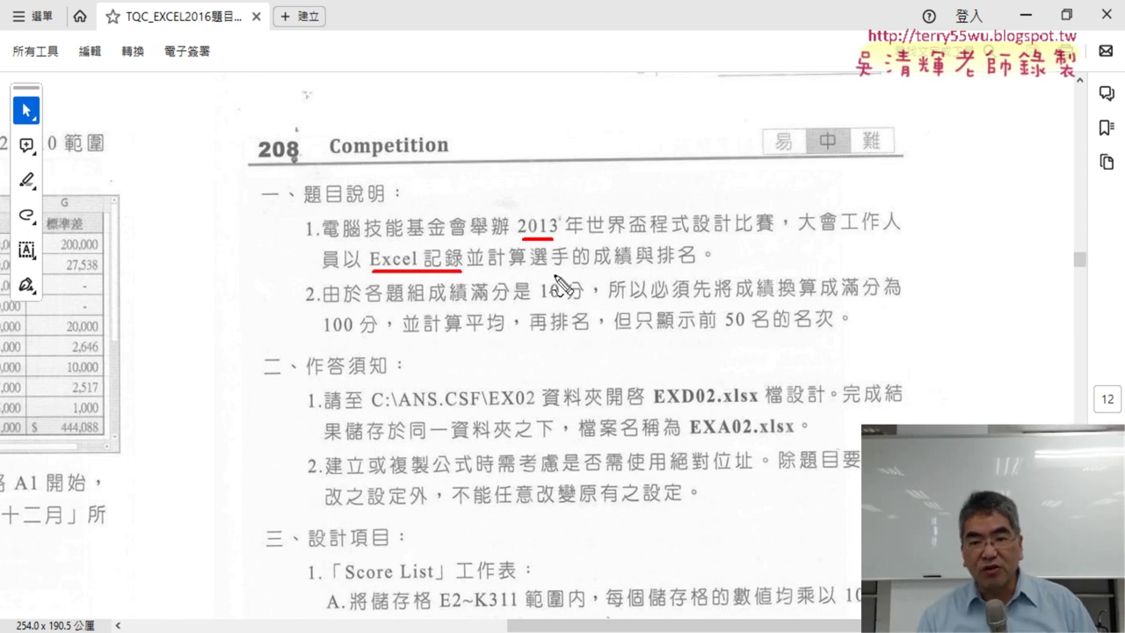
left_click_drag(605, 266, 697, 264)
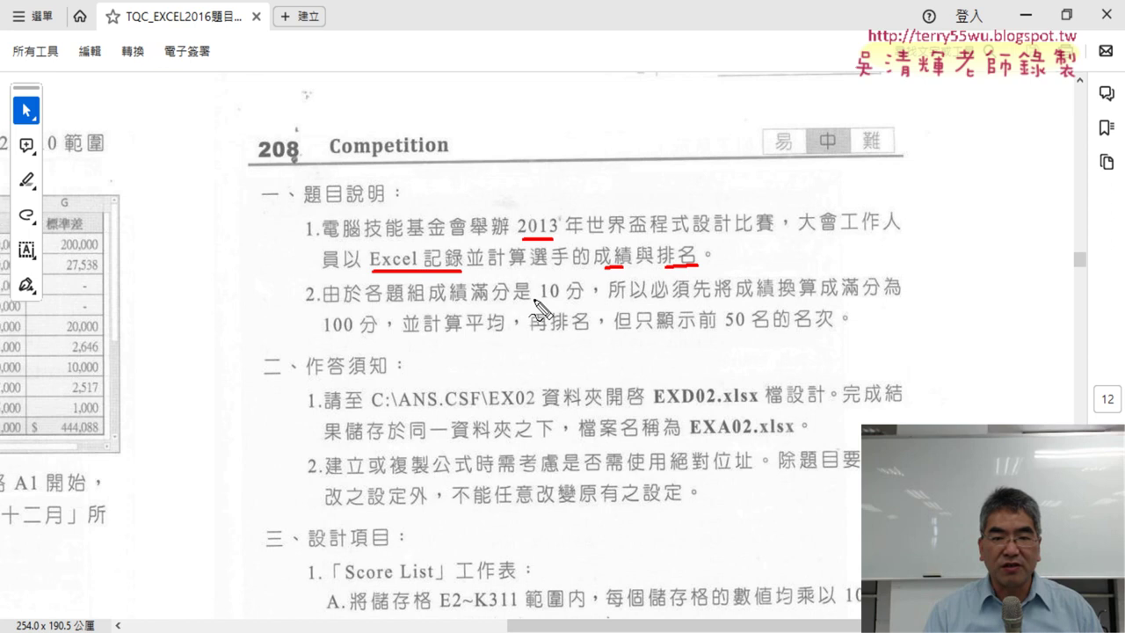
left_click_drag(551, 300, 583, 295)
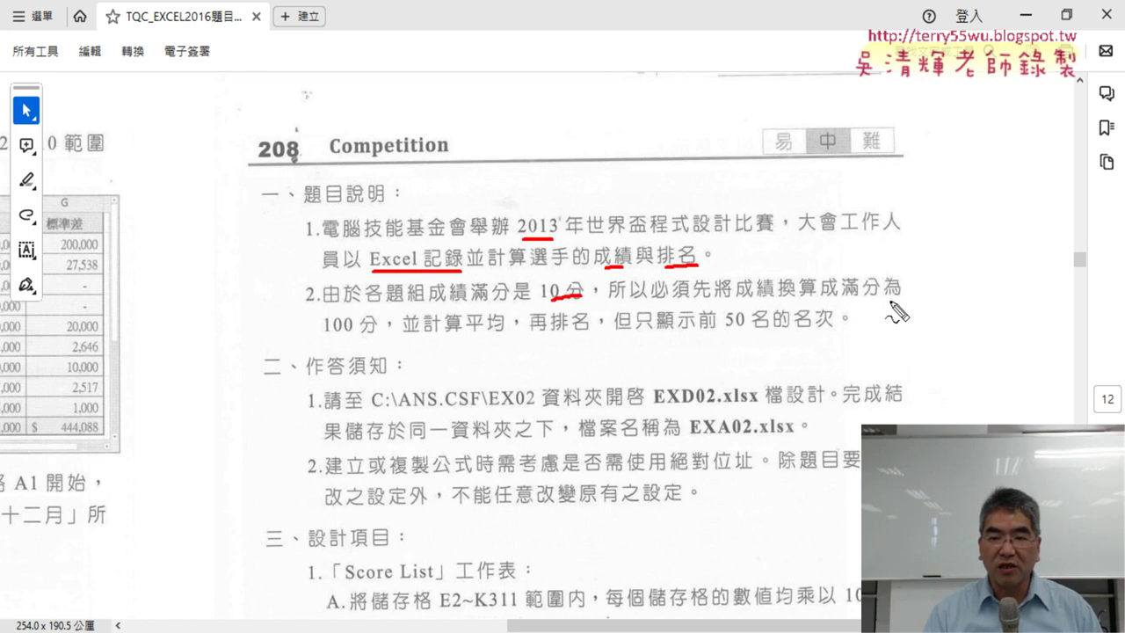
Step: Underline 成滿, 100, 平均/排名 and 前50名, then erase all the ink
left_click_drag(821, 299, 909, 298)
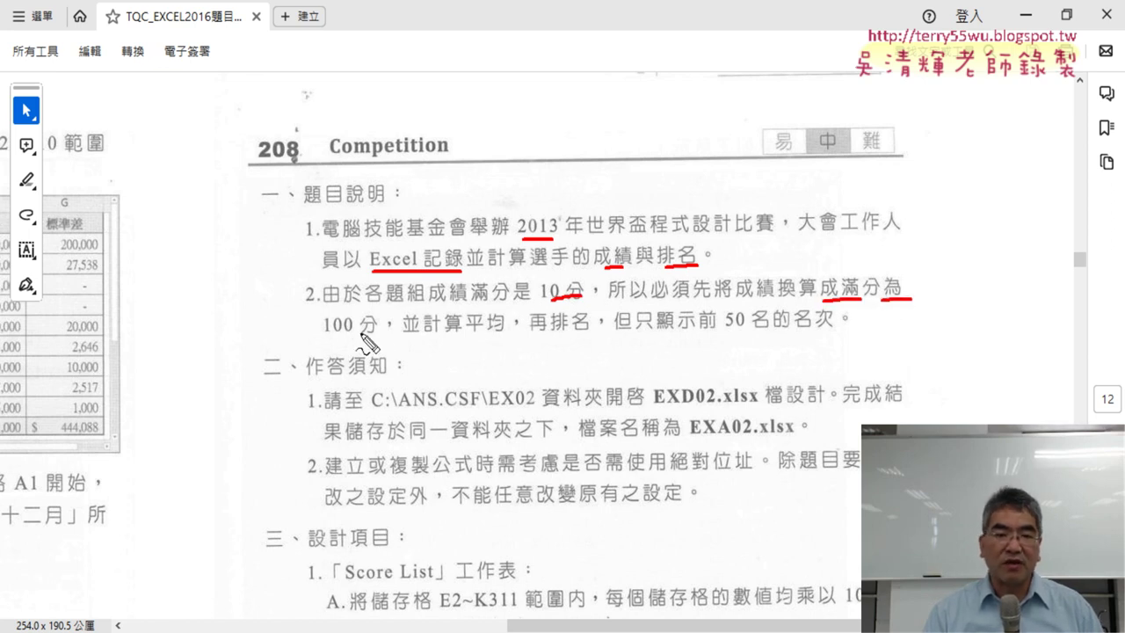
left_click_drag(324, 335, 352, 332)
left_click_drag(467, 335, 587, 327)
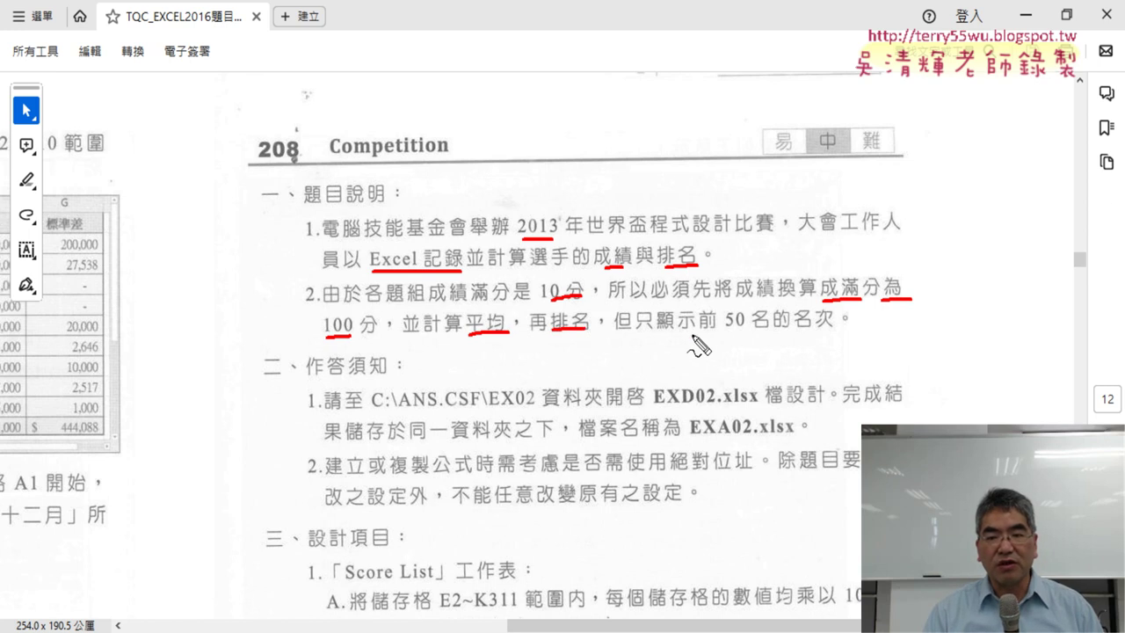
left_click_drag(723, 334, 770, 331)
left_click_drag(697, 334, 724, 333)
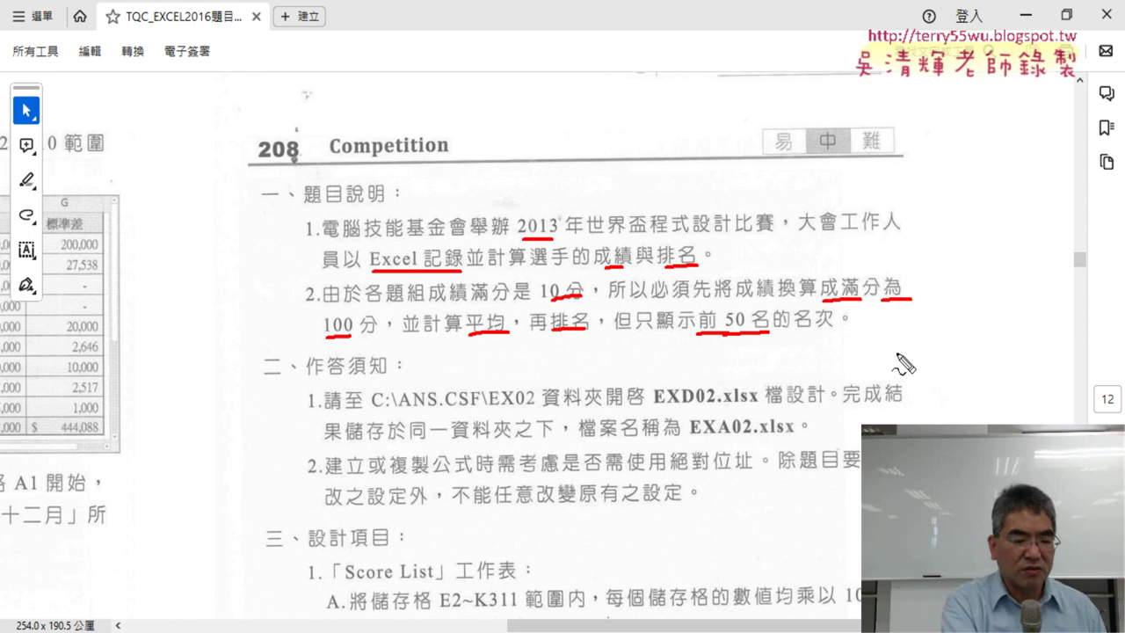
key("Escape")
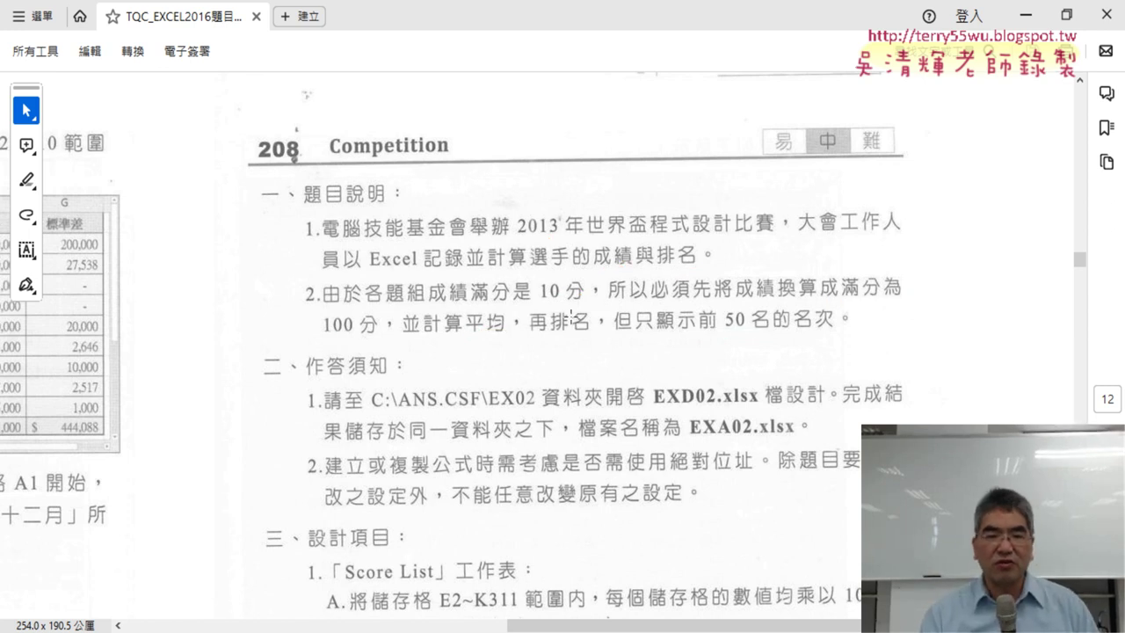
Step: Scroll to 三 設計項目, underline Score List, 儲存格, 範圍, E2 and 10 倍, then erase the ink
scroll(570, 316, "down", 5)
scroll(570, 316, "down", 3)
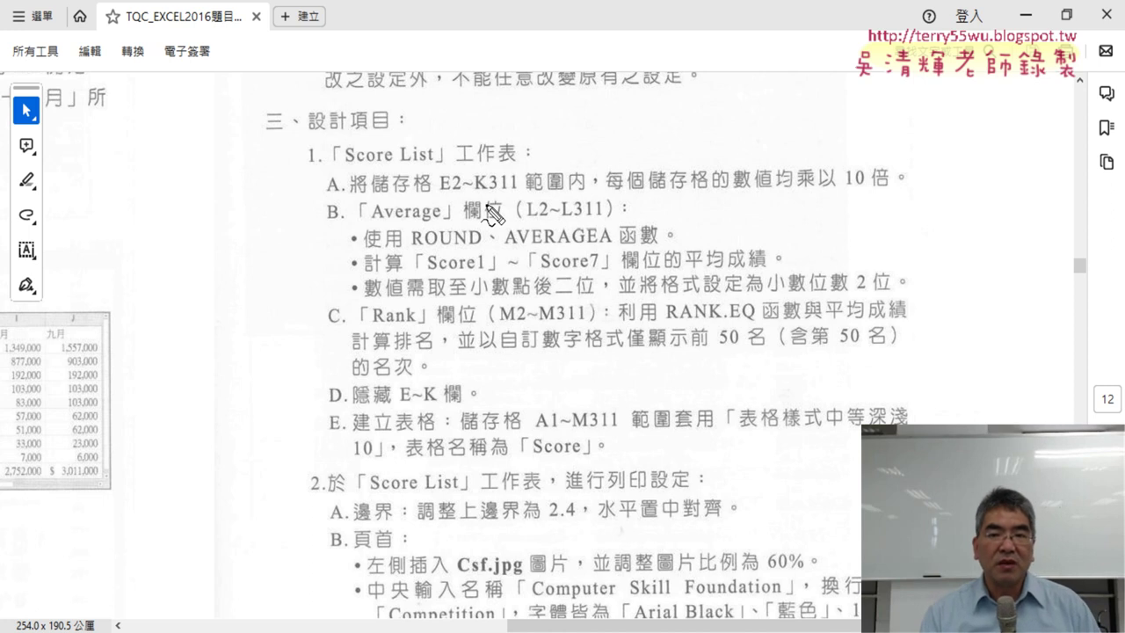
left_click_drag(346, 165, 517, 163)
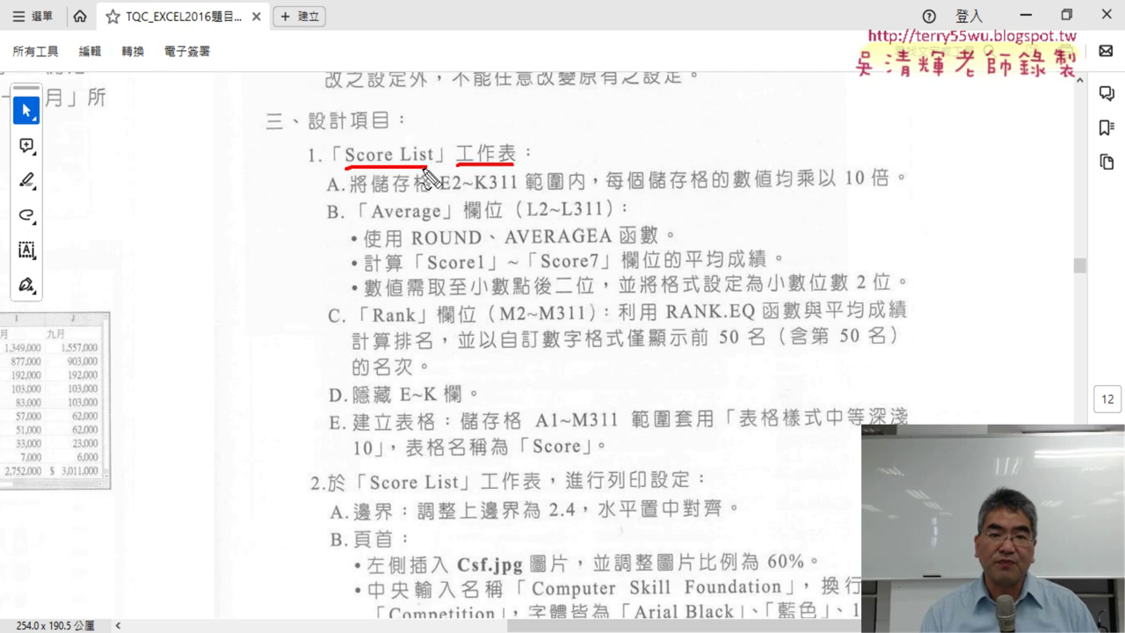
left_click_drag(372, 195, 431, 201)
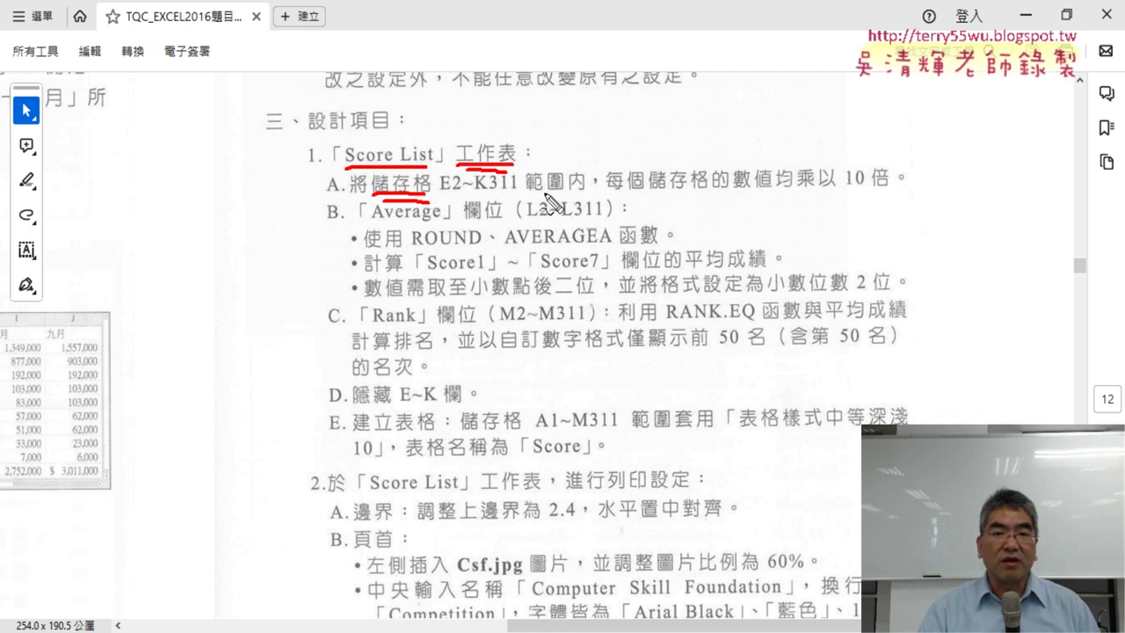
left_click_drag(531, 197, 567, 202)
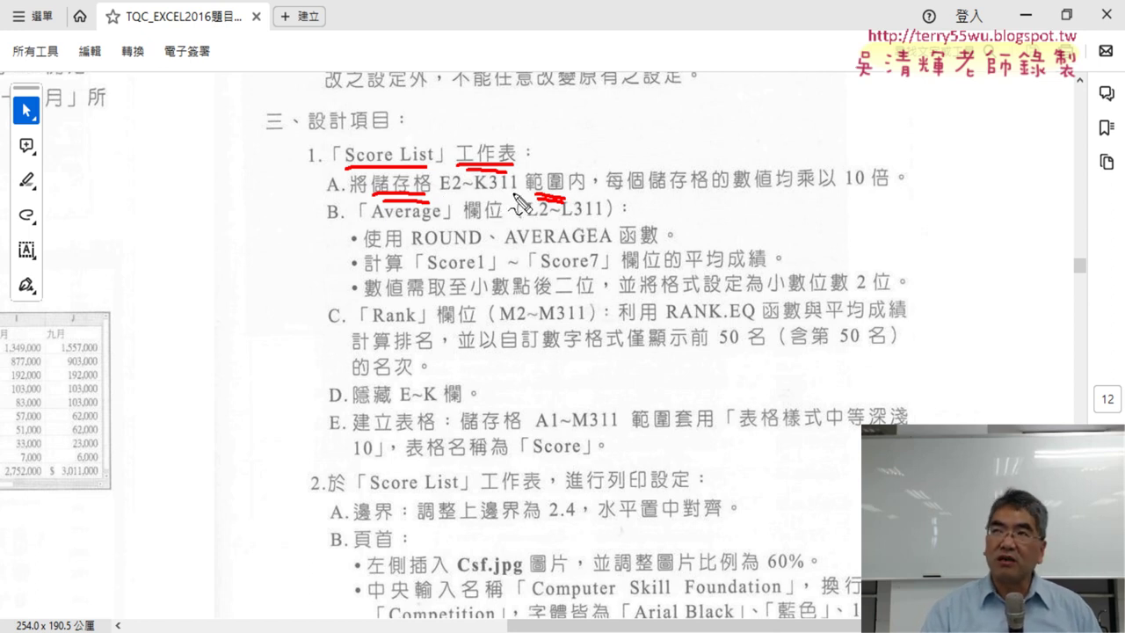
left_click_drag(443, 190, 490, 187)
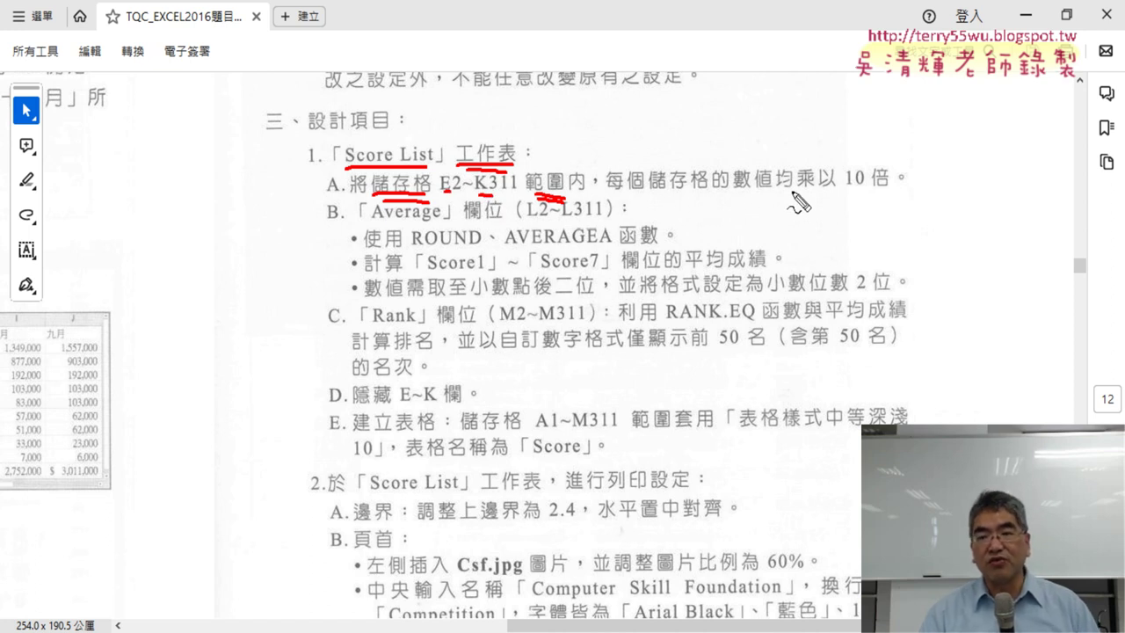
left_click_drag(833, 188, 896, 197)
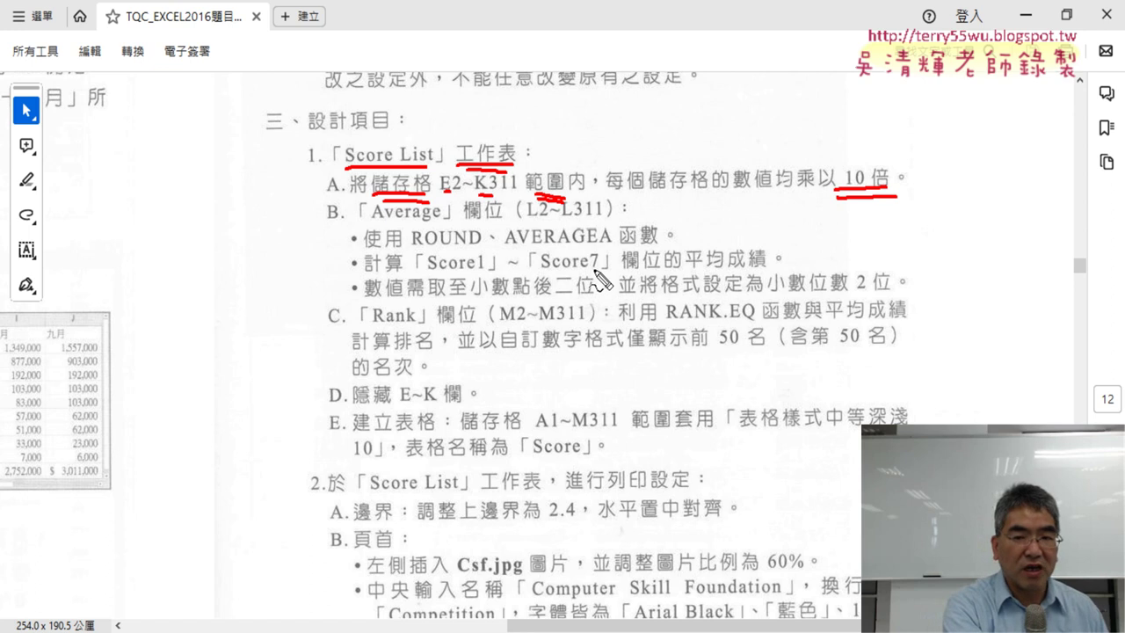
key("Escape")
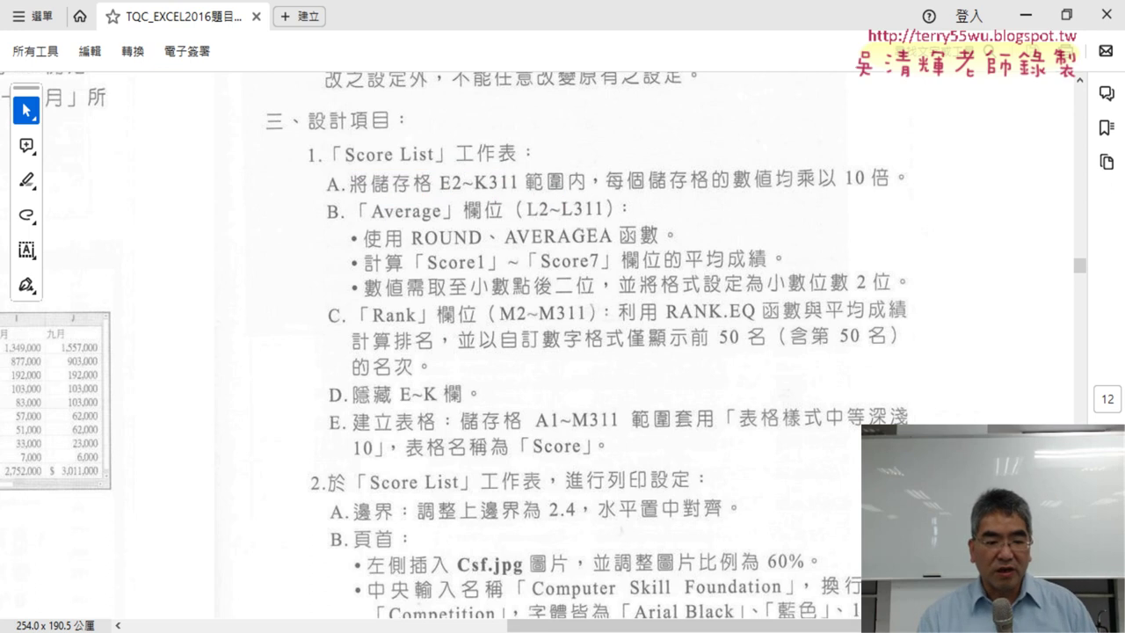
mouse_move(223, 632)
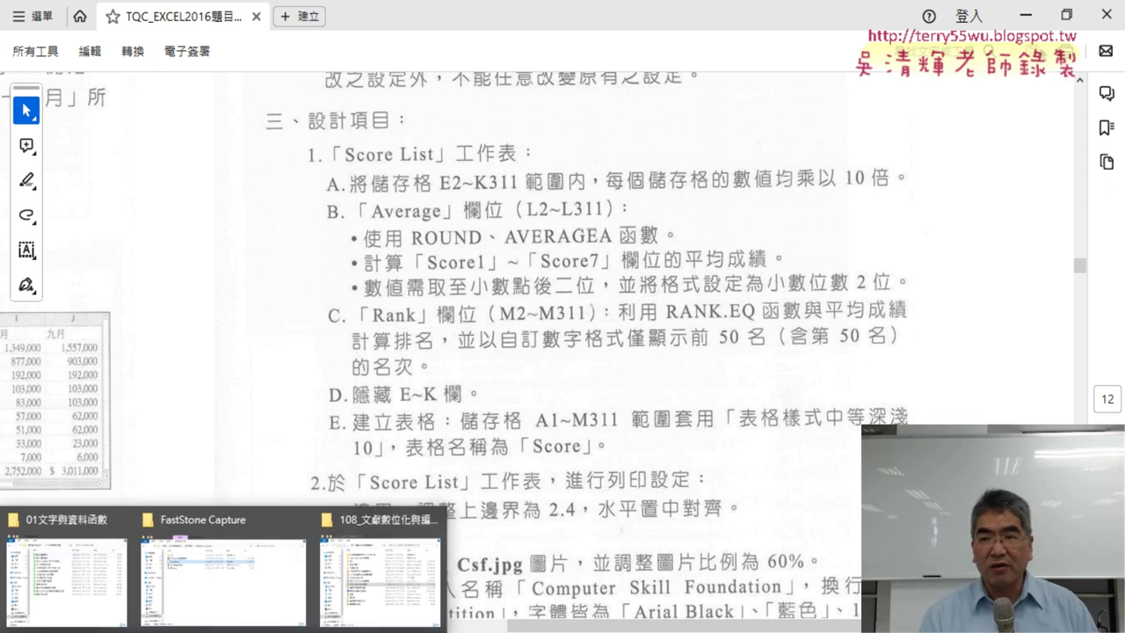
Step: Minimize Acrobat and the browser, then open EXD02 from the TQC_EXCEL2016練習檔 208 folder
left_click(1026, 15)
left_click(1031, 16)
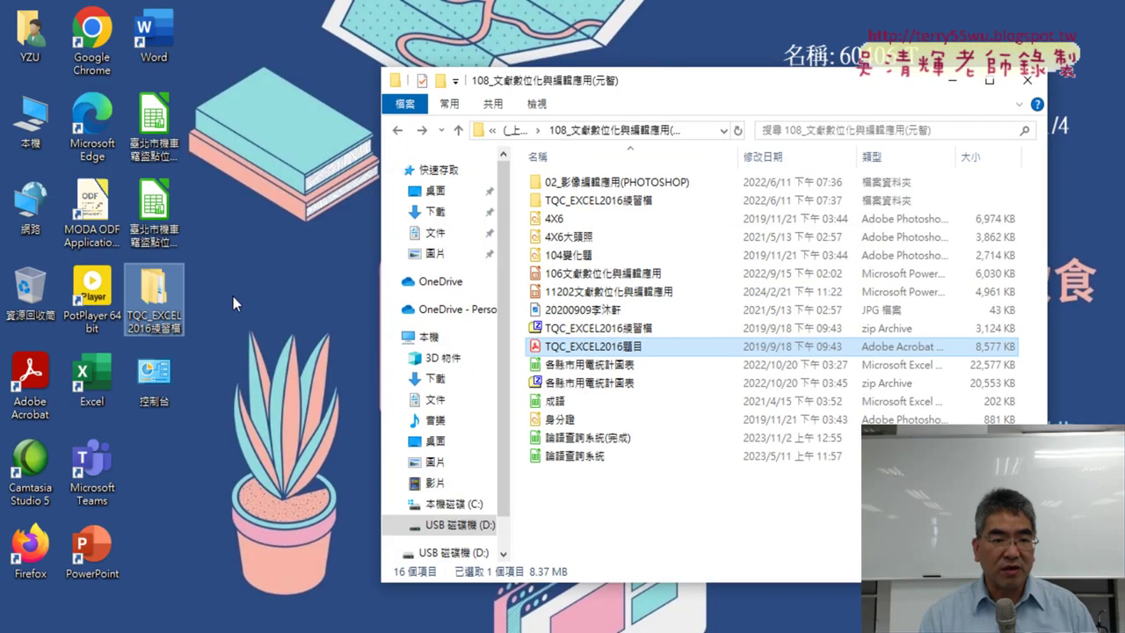
double_click(176, 300)
double_click(587, 352)
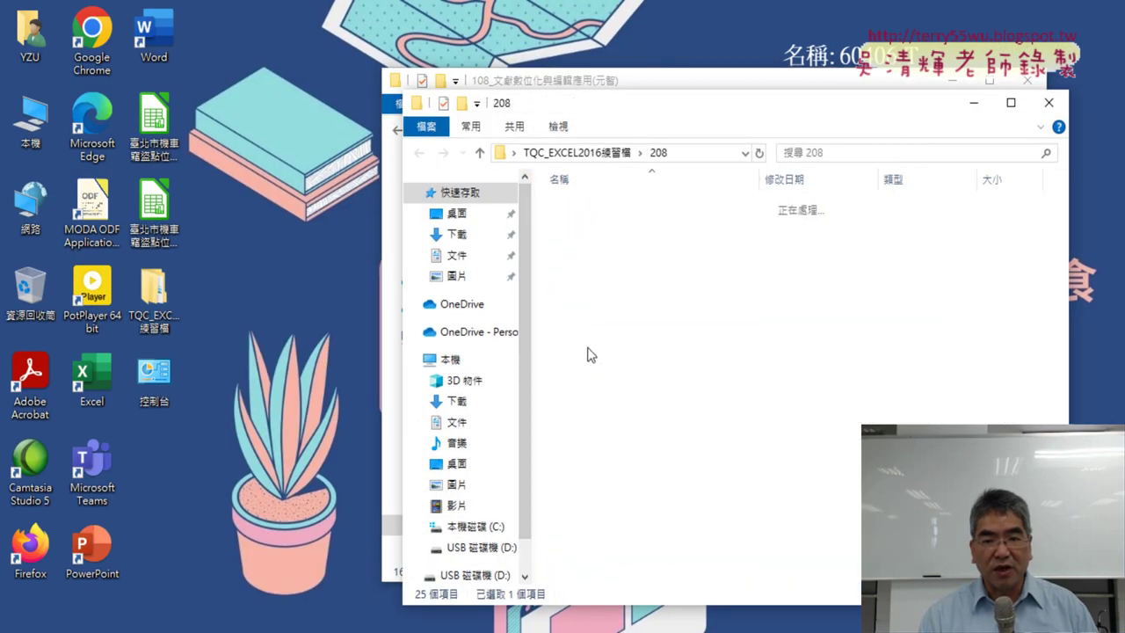
left_click(597, 223)
left_click(603, 205)
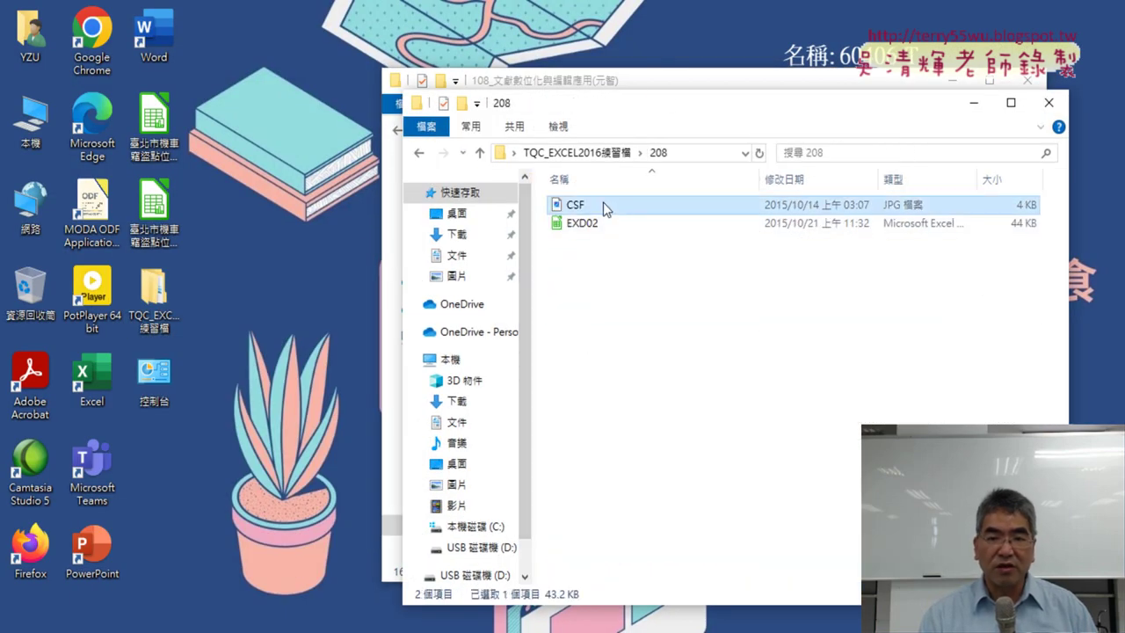
double_click(601, 224)
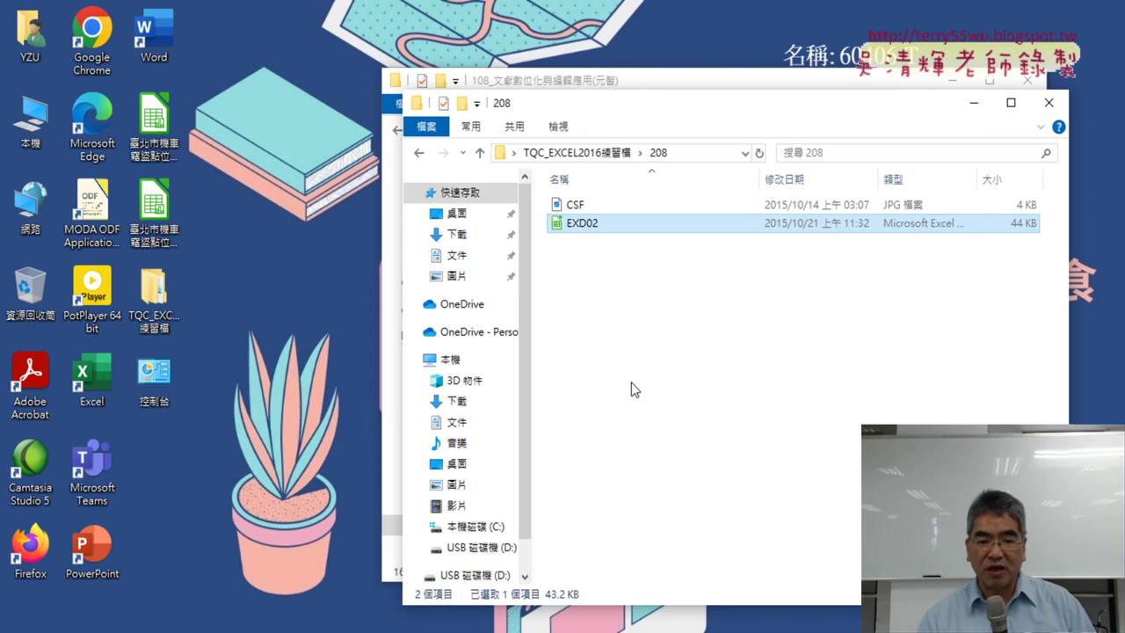
double_click(586, 222)
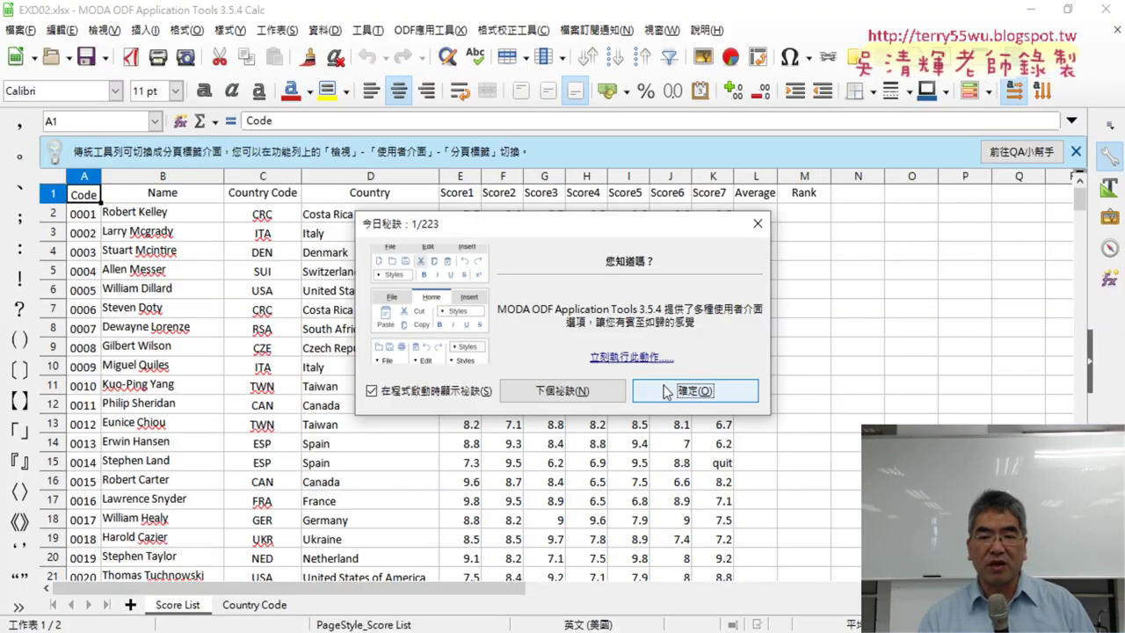
Step: Dismiss the daily tip and confirm version 3.5.4 in the About MODA ODF Application Tools box
left_click(668, 392)
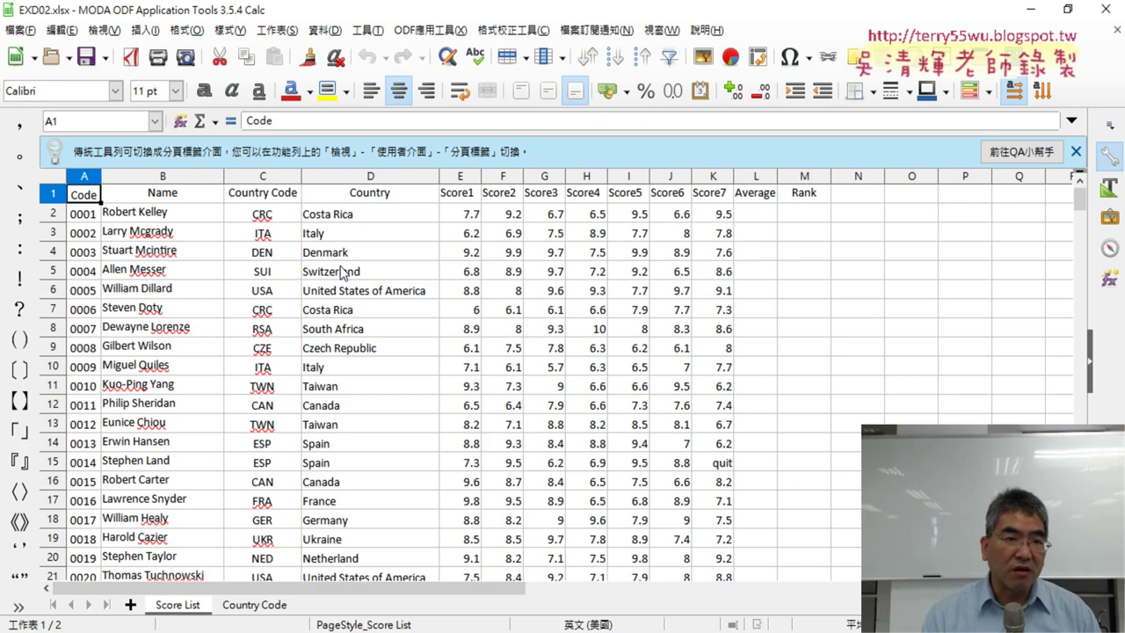
left_click(707, 29)
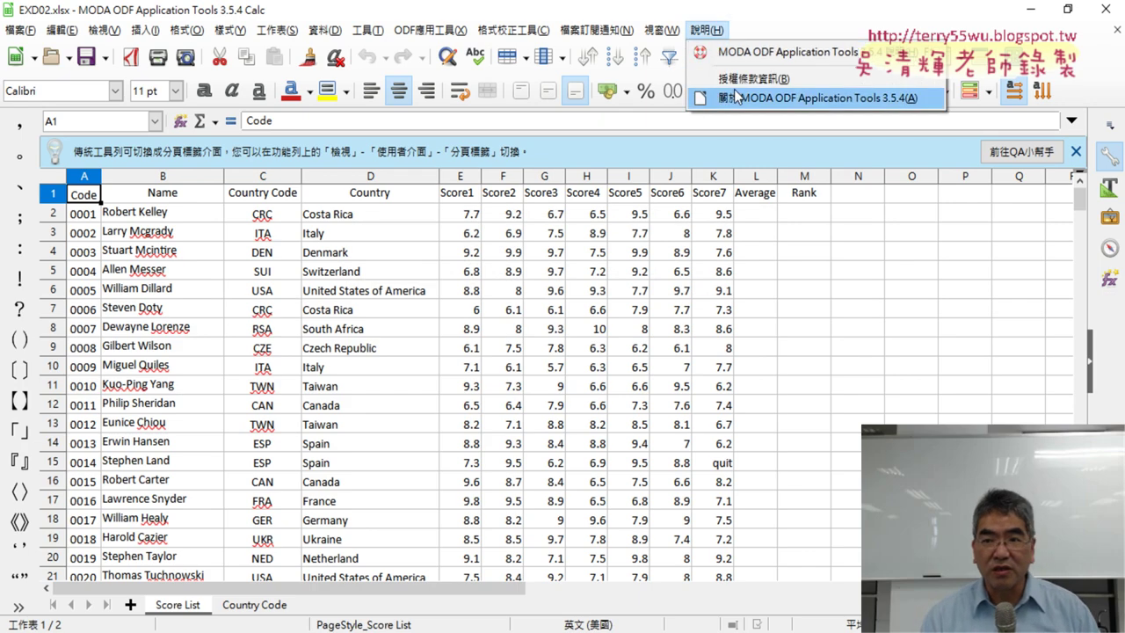
left_click(777, 102)
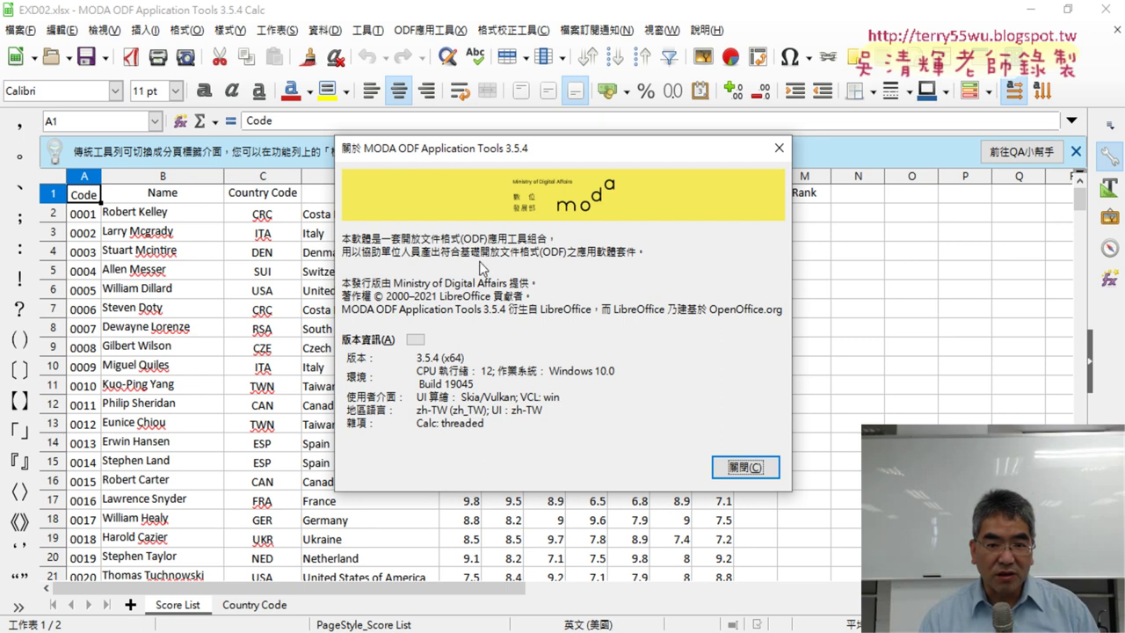
left_click(754, 471)
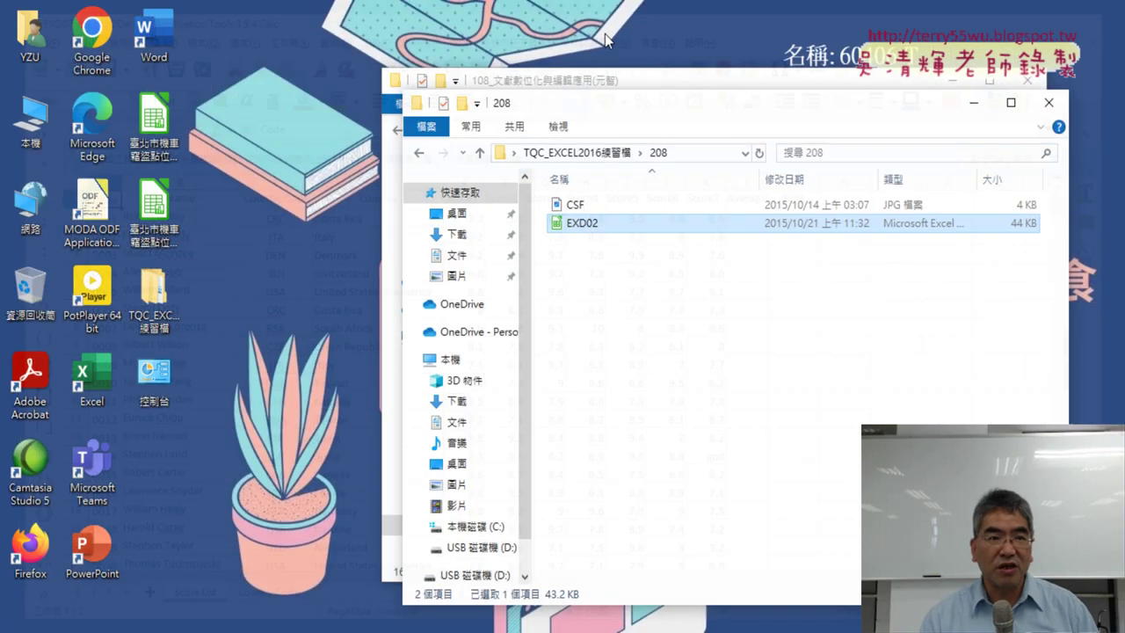
Step: Open EXD02 in Microsoft Excel instead and maximize the workbook window
right_click(581, 222)
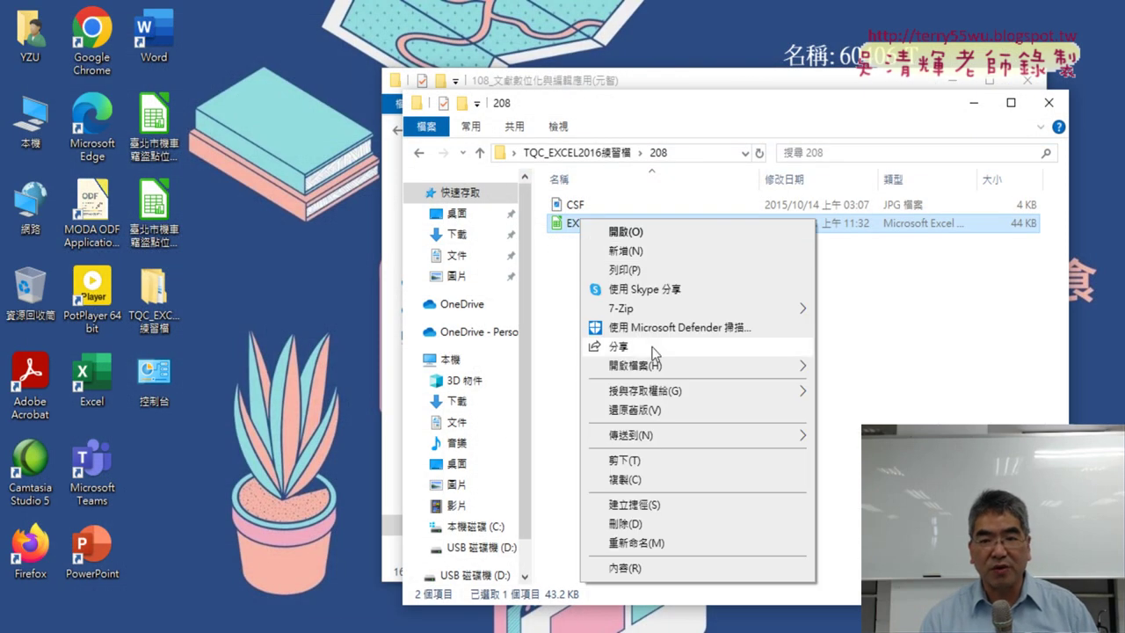
mouse_move(669, 365)
left_click(881, 371)
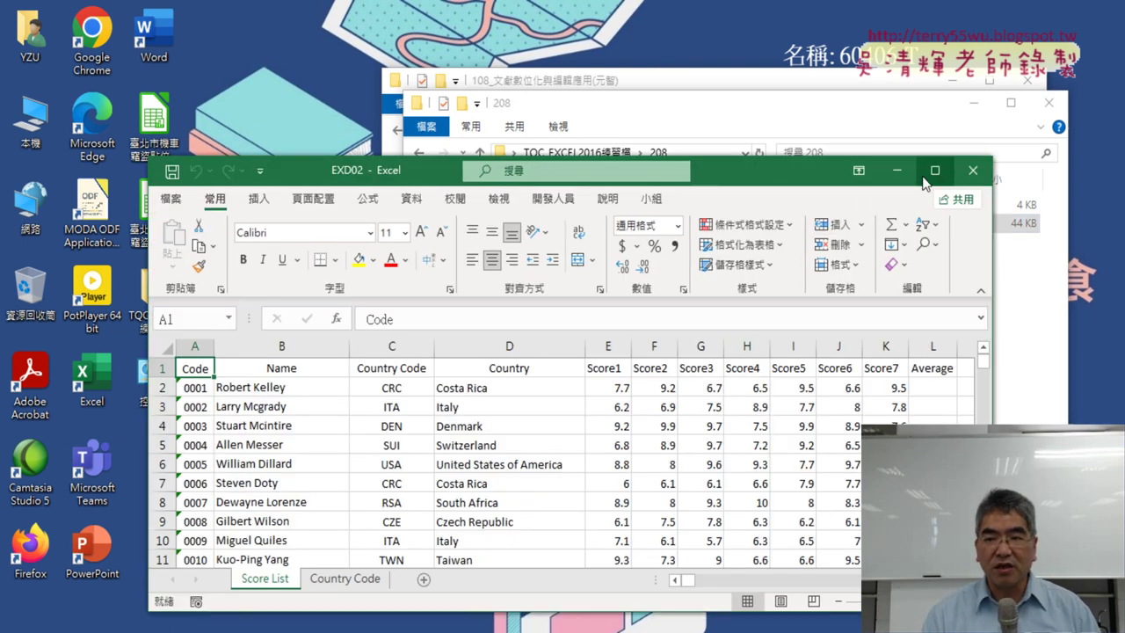
left_click(932, 174)
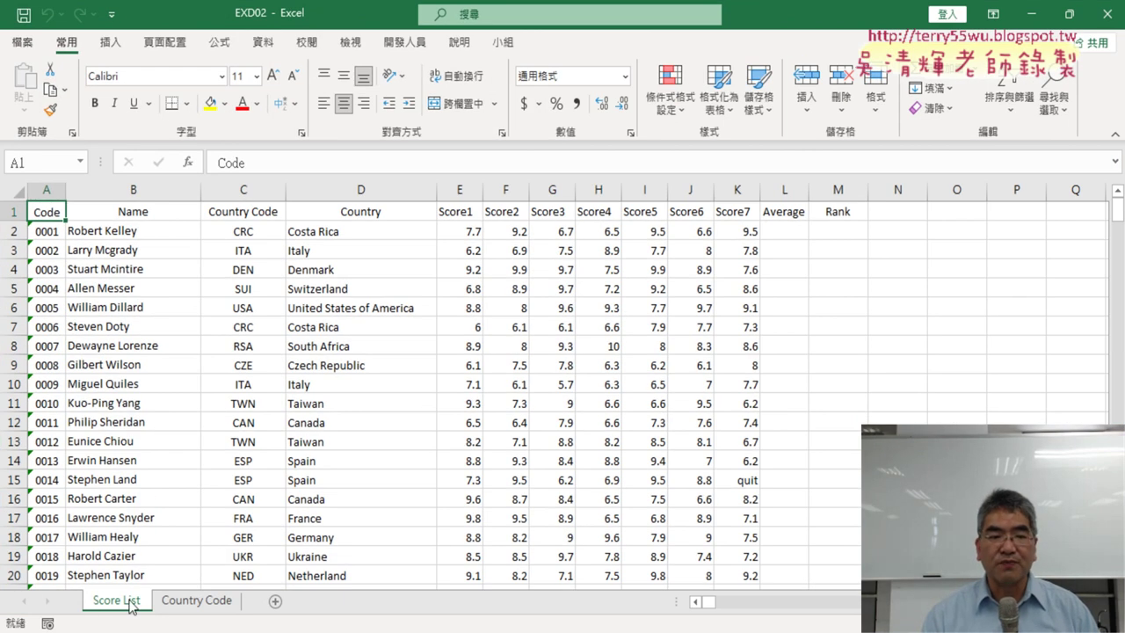
Step: Select the score range E2:K311 to inspect it, deselect, then return to the task PDF
left_click(461, 233)
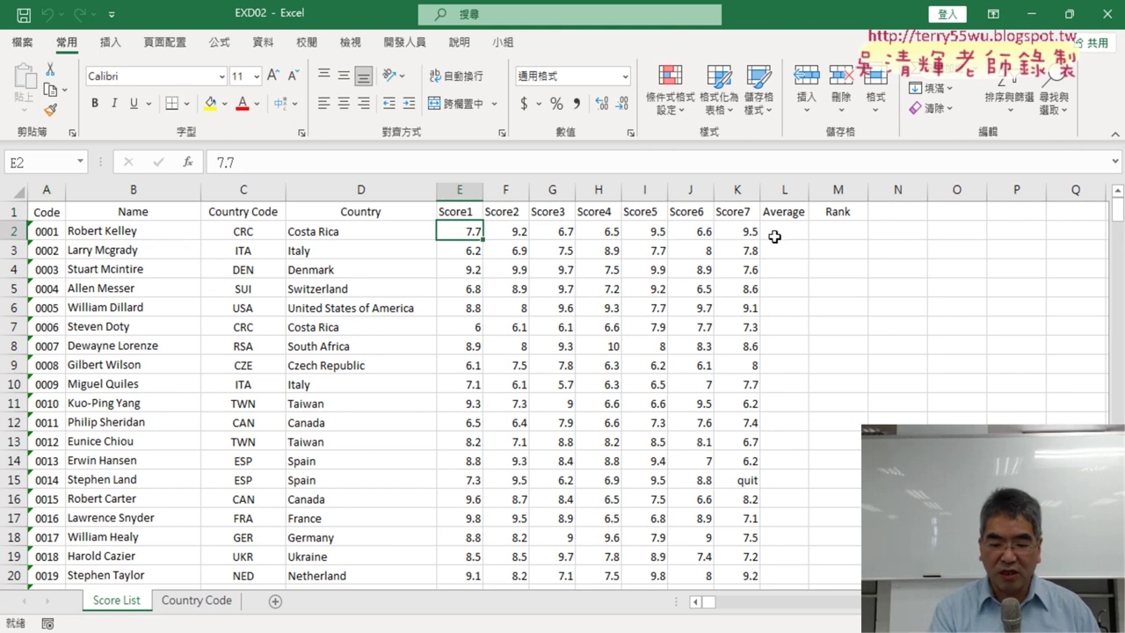
key("ctrl+shift+Right")
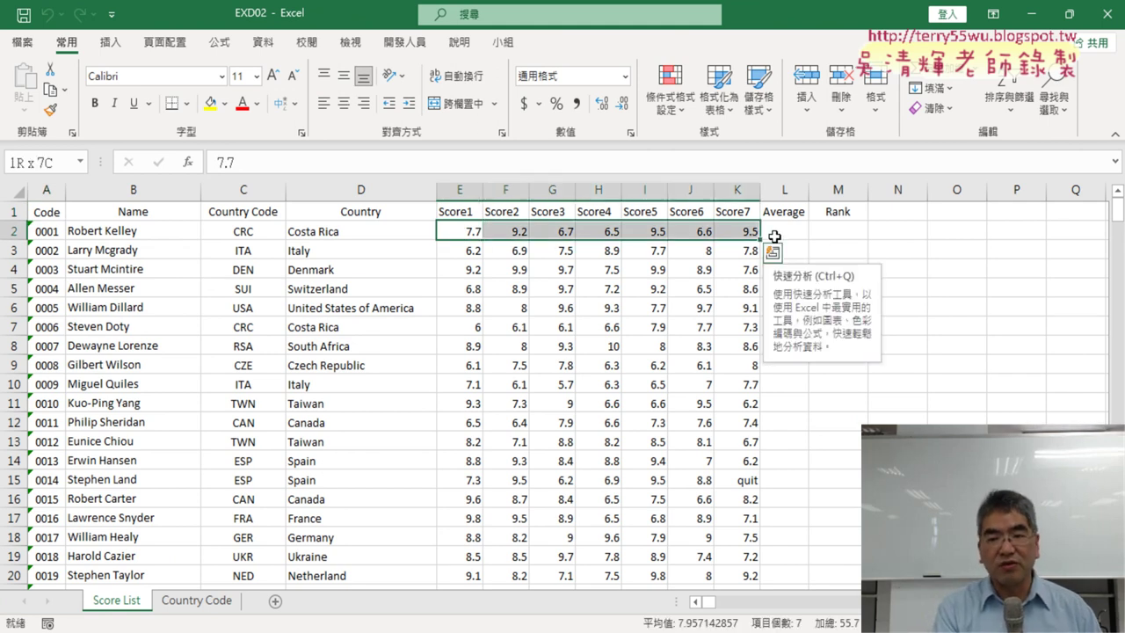
key("ctrl+shift+Down")
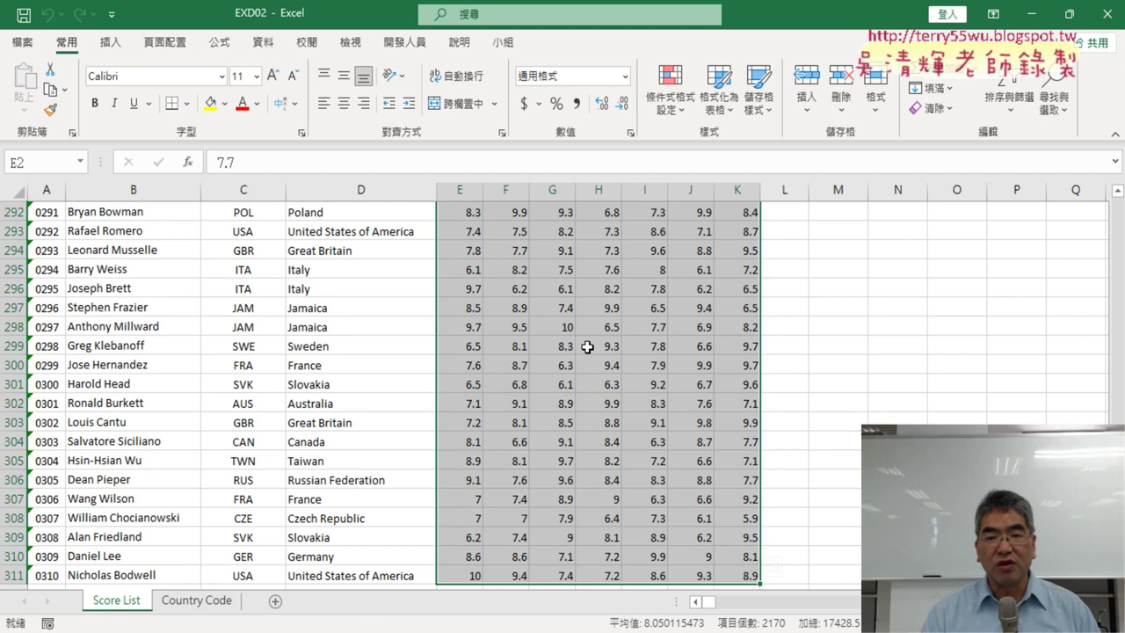
scroll(589, 348, "up", 9)
scroll(590, 348, "up", 5)
scroll(594, 348, "up", 10)
scroll(594, 348, "up", 8)
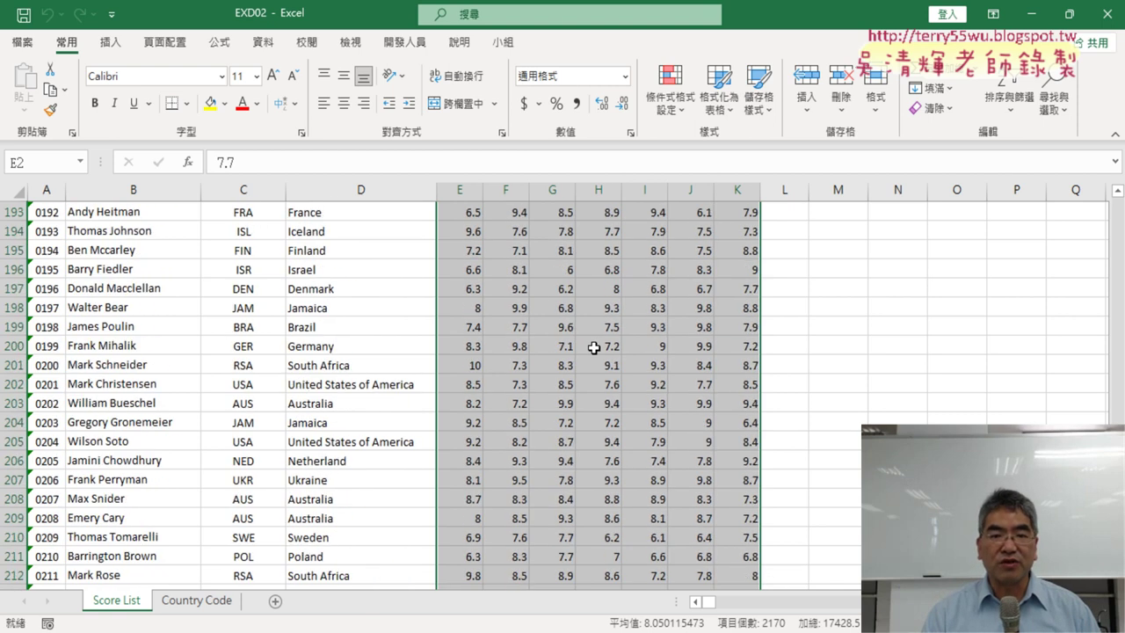
scroll(594, 348, "up", 7)
scroll(594, 348, "up", 9)
scroll(594, 348, "up", 10)
scroll(594, 348, "up", 6)
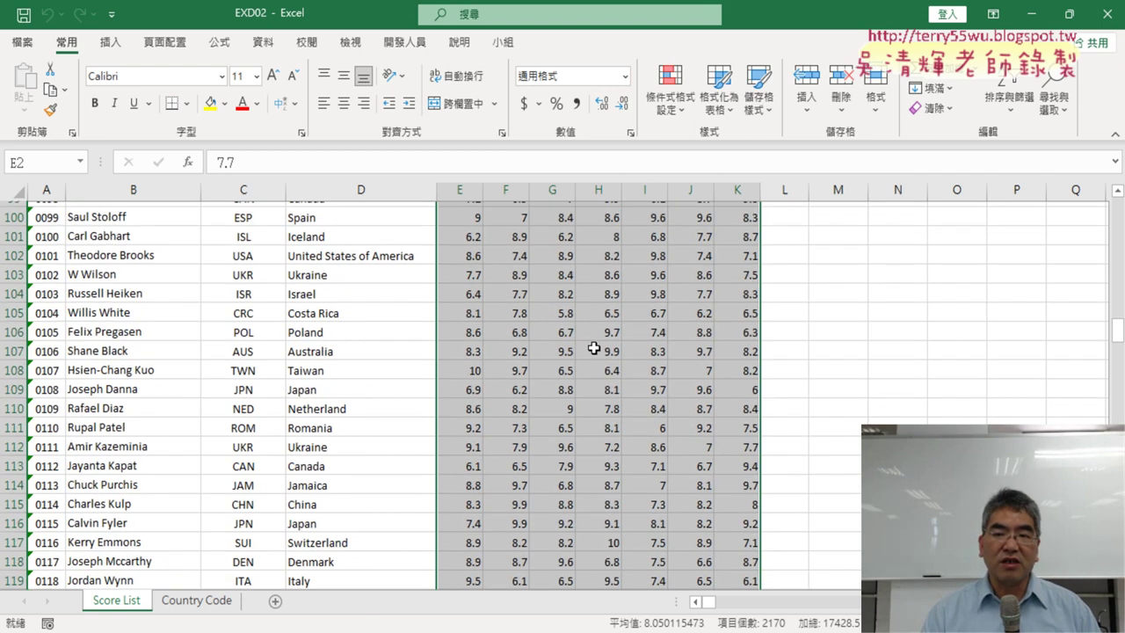
scroll(594, 348, "up", 4)
scroll(594, 348, "up", 9)
scroll(594, 348, "up", 7)
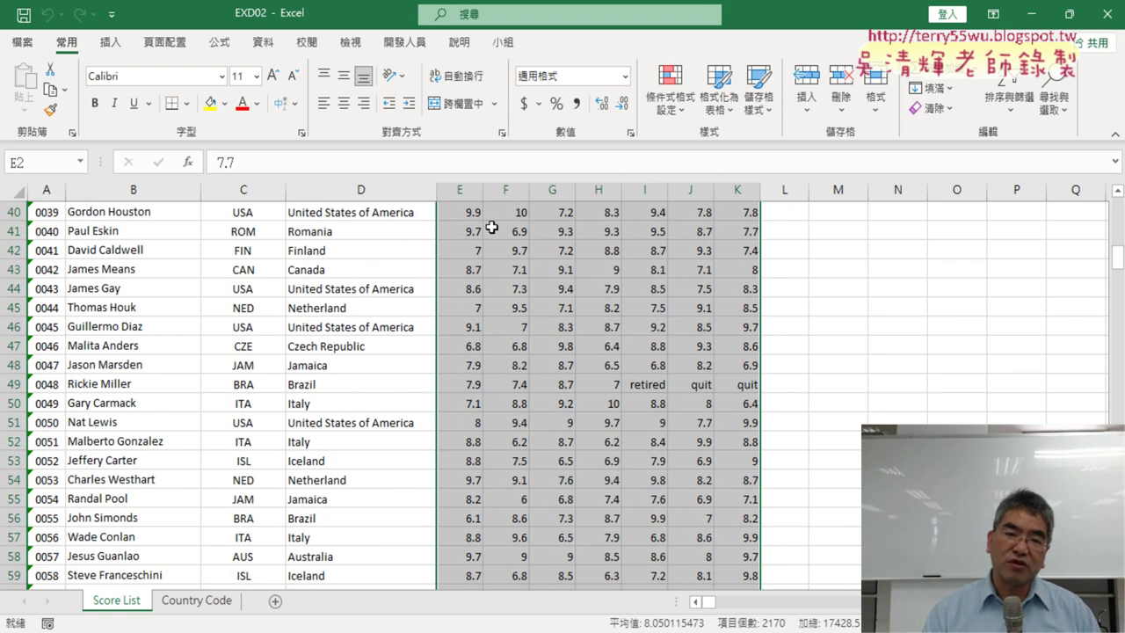
left_click(518, 510)
key("alt+Tab")
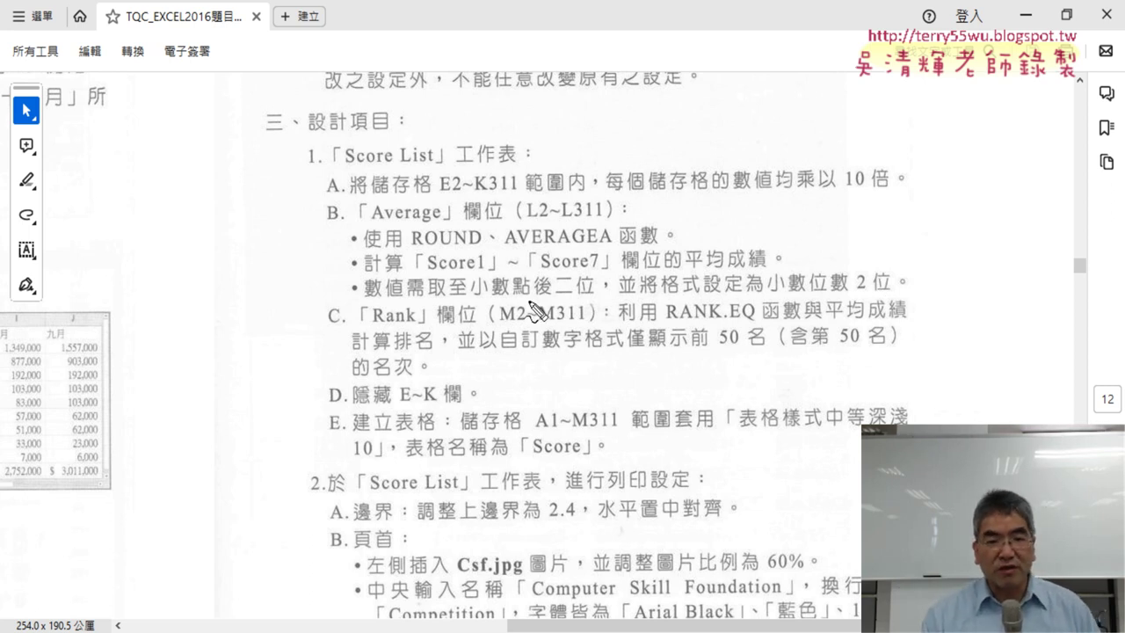
Step: Underline 至小數點後二位, ROUND, 小數位數 2 位, Rank and RANK.EQ in red, then return to Excel
left_click_drag(450, 302, 599, 305)
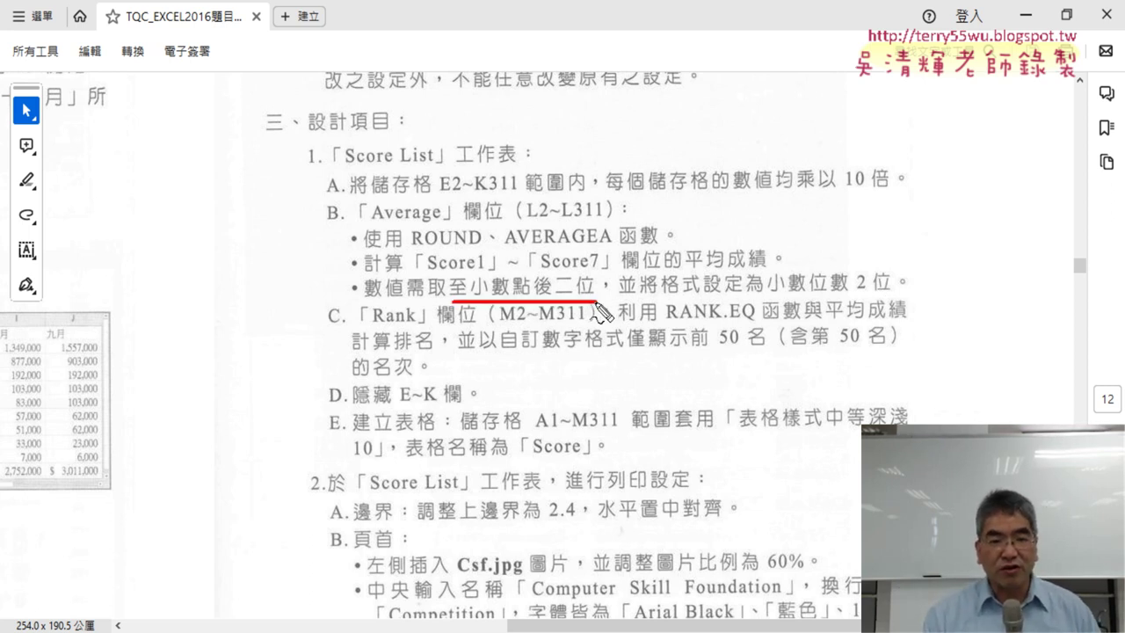
left_click_drag(412, 246, 490, 245)
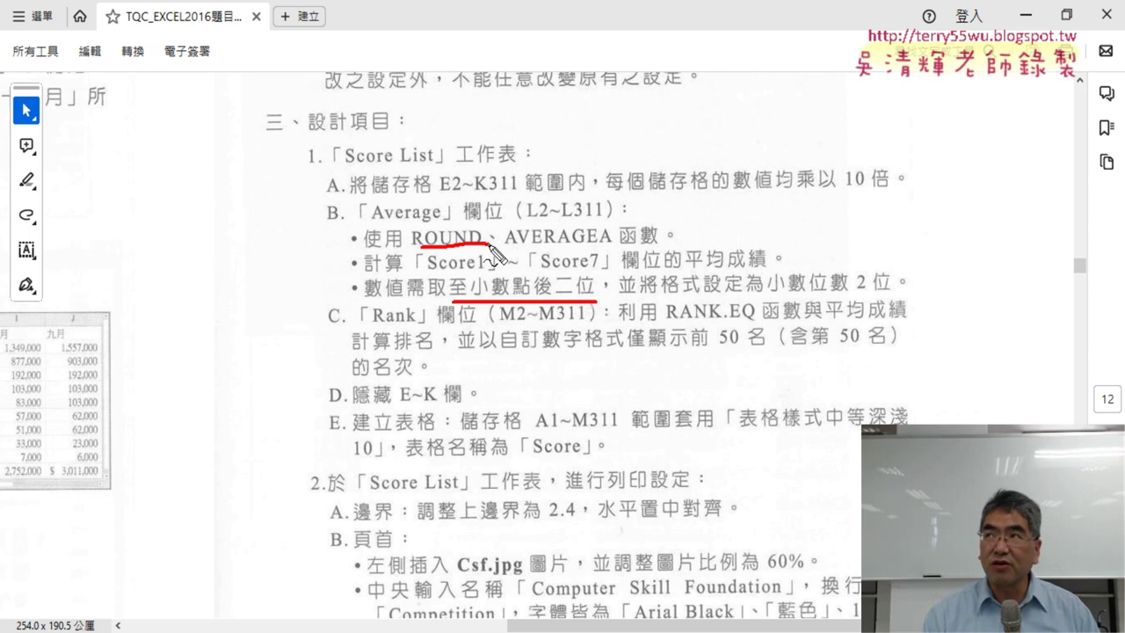
left_click_drag(721, 293, 897, 295)
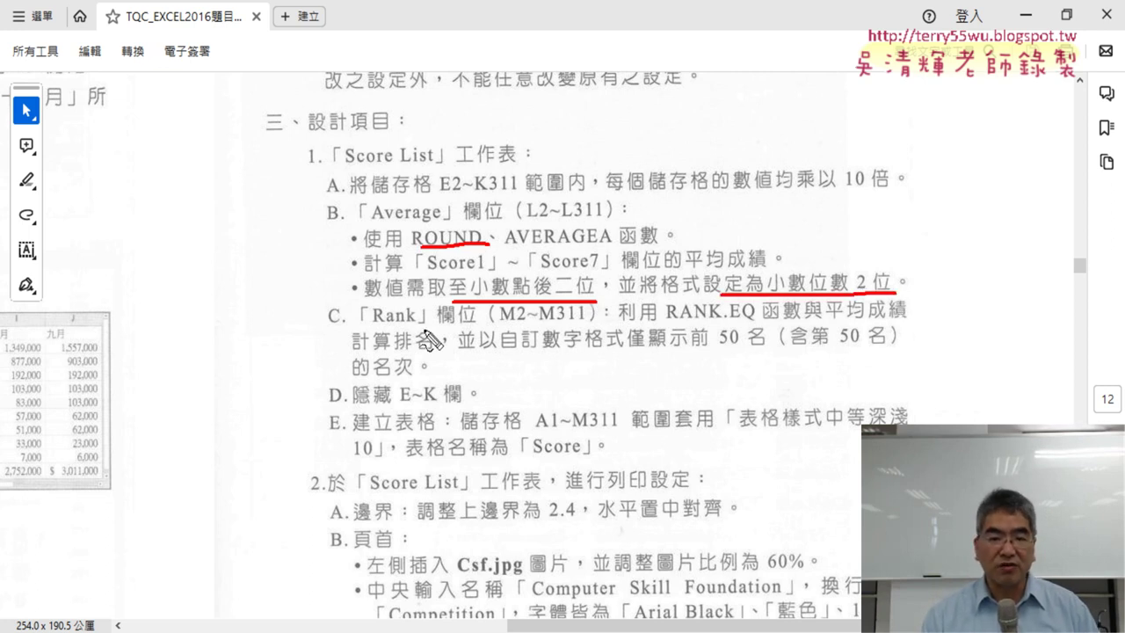
left_click_drag(374, 329, 413, 327)
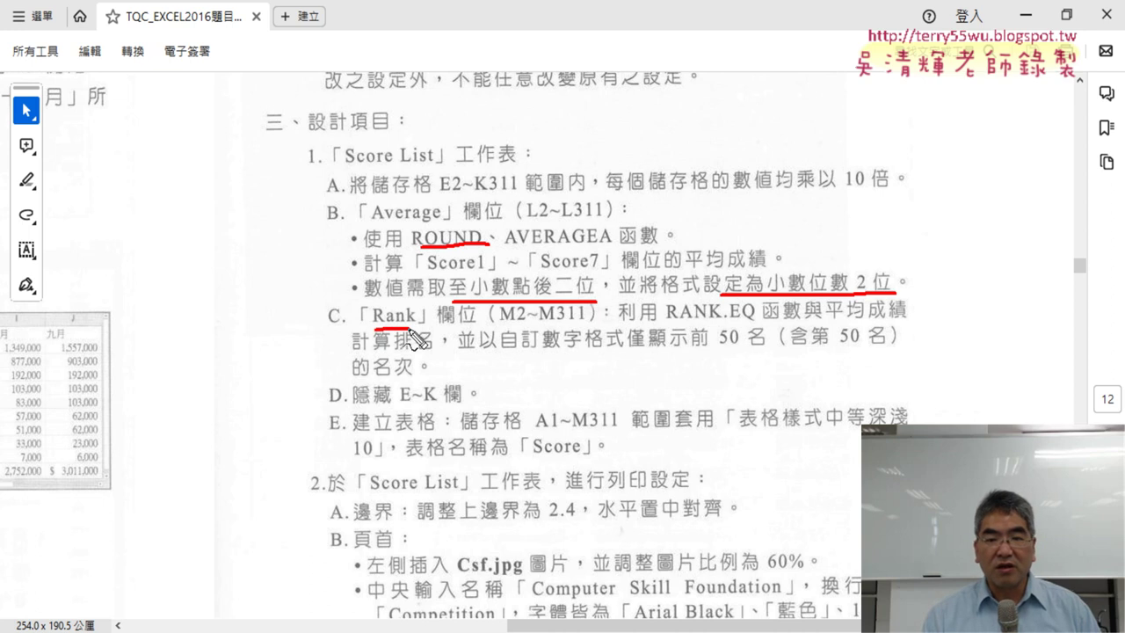
left_click_drag(681, 320, 778, 321)
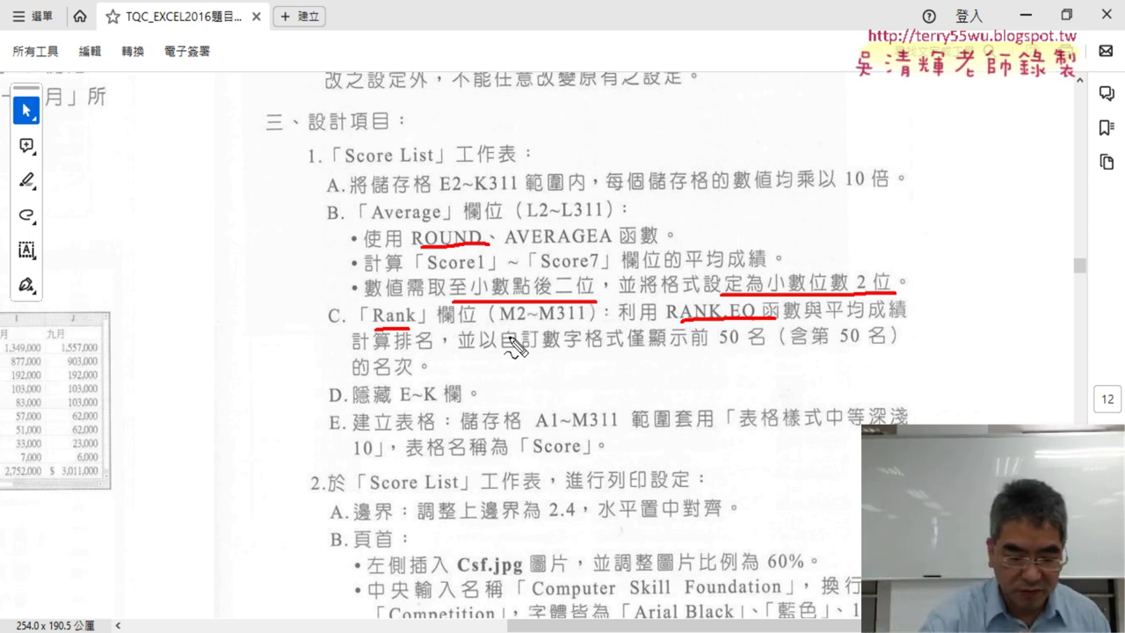
key("alt+Tab")
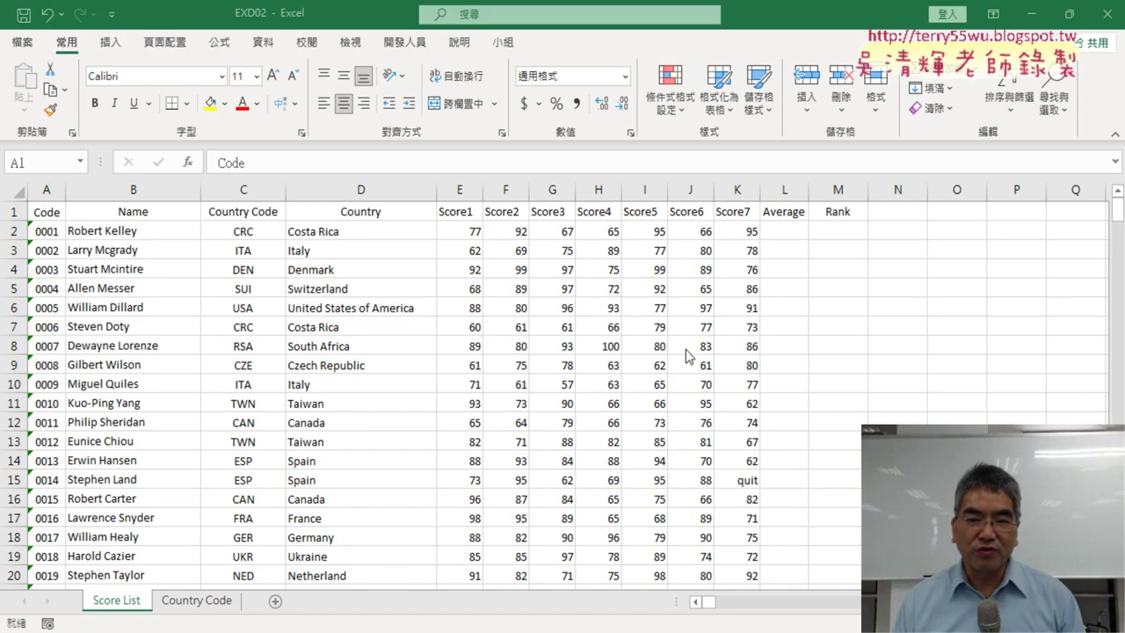
Step: Enter the helper value 10 in empty cell N2 and copy it
left_click(473, 233)
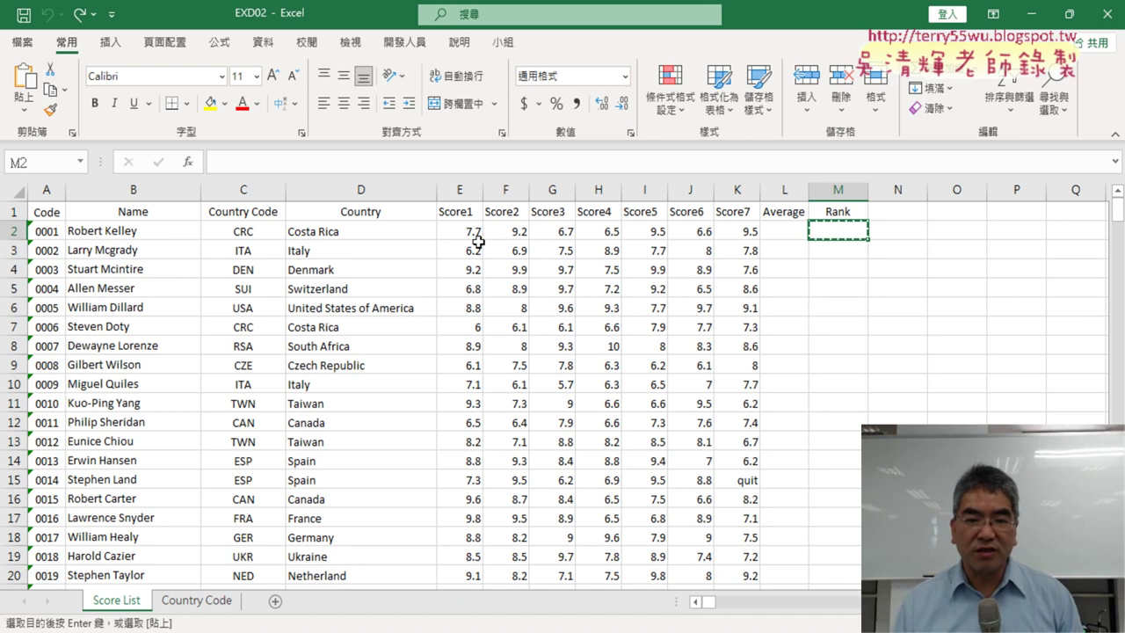
left_click(473, 236)
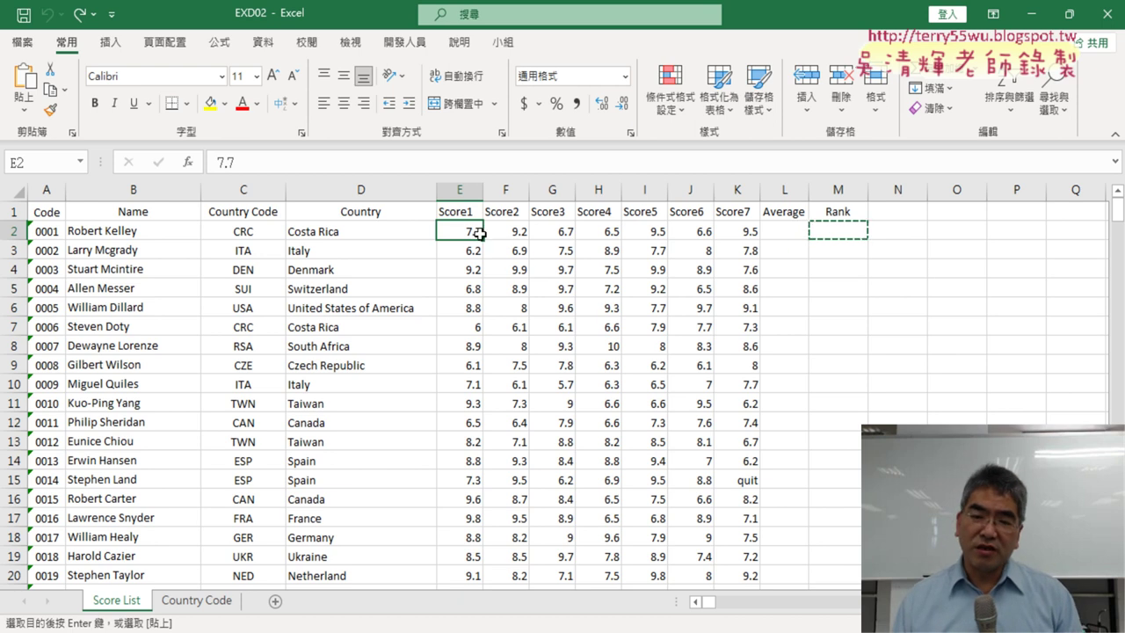
left_click(903, 233)
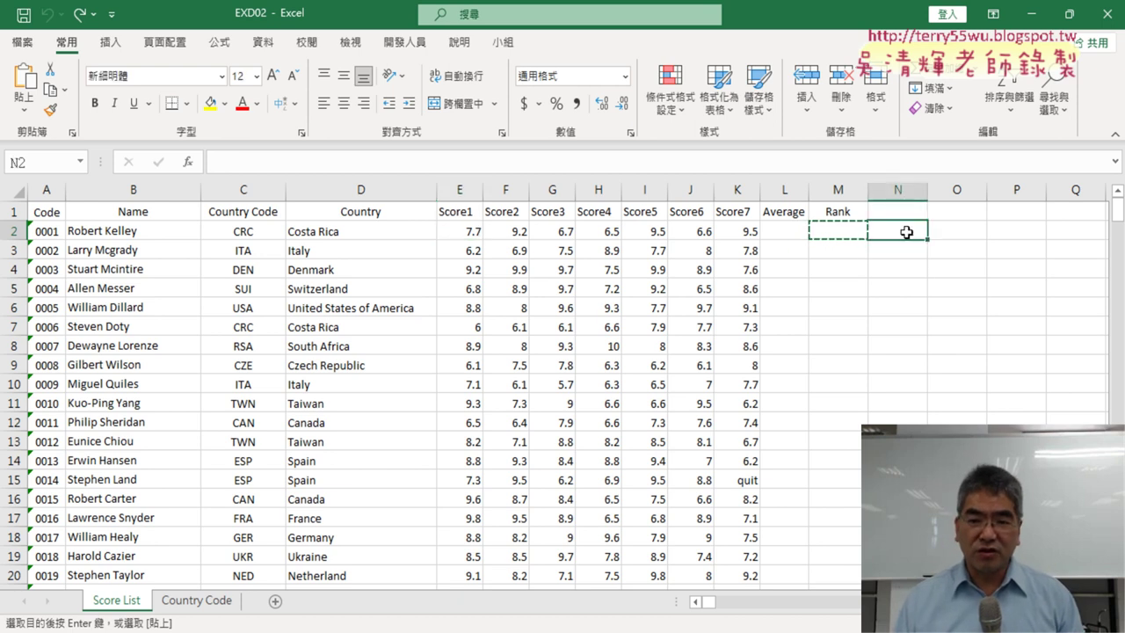
type("10")
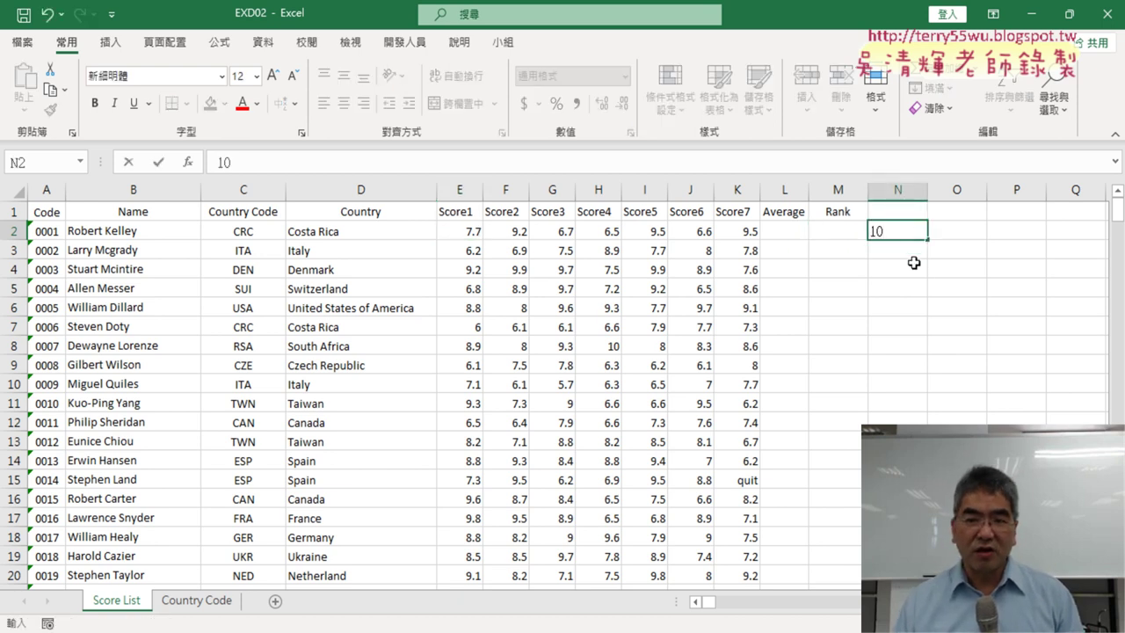
left_click(914, 264)
left_click(474, 234)
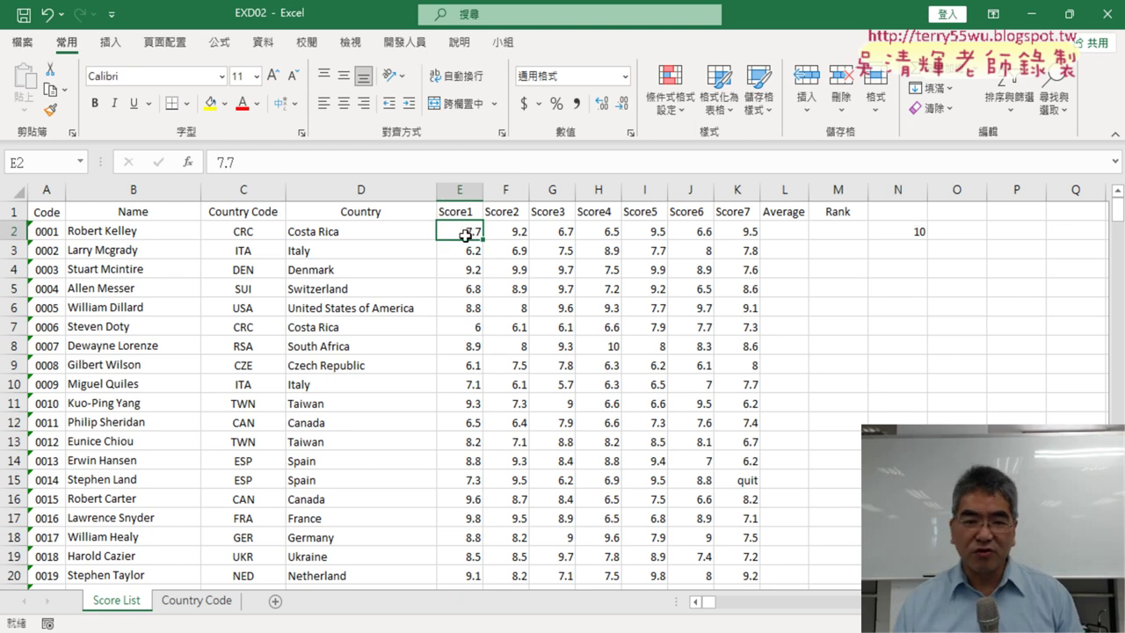
left_click(910, 235)
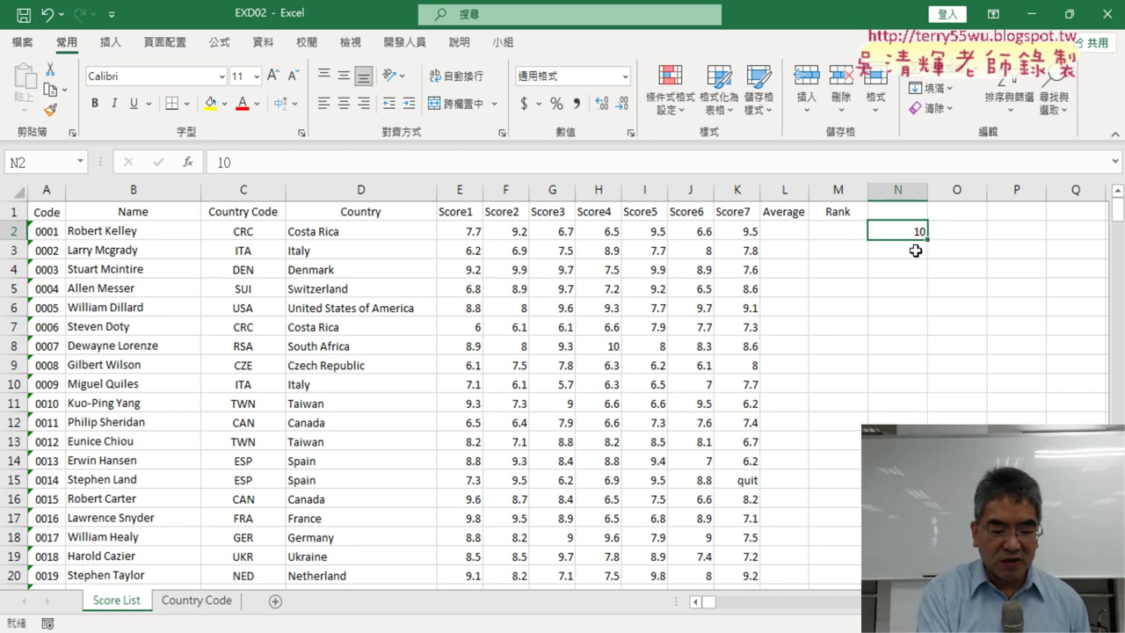
key("ctrl+c")
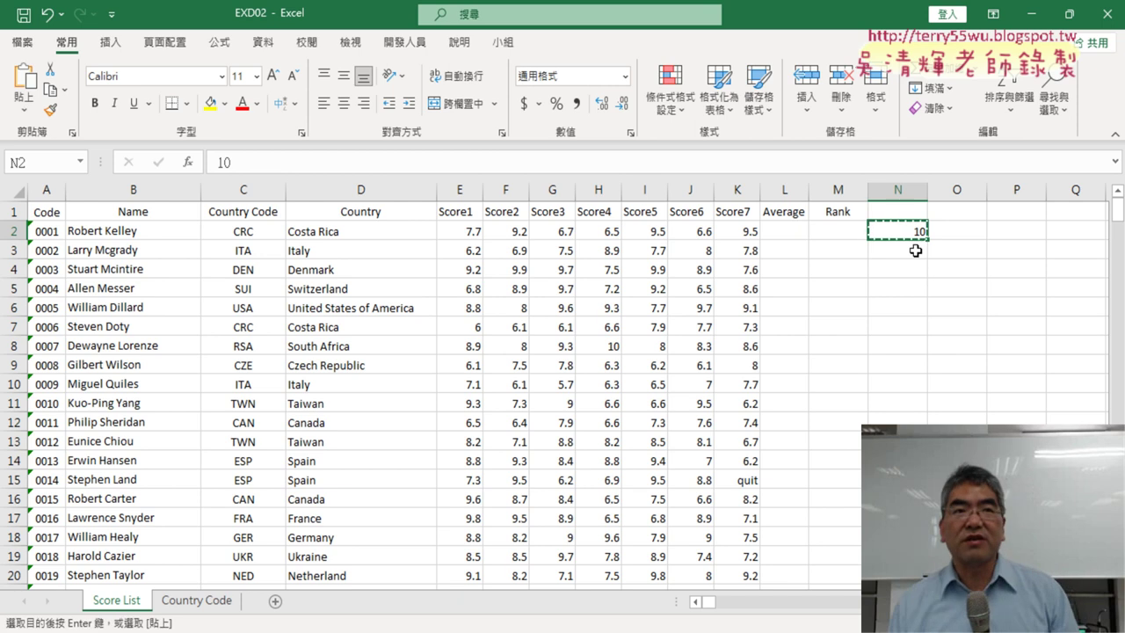
Step: Select the full score range E2:K311
right_click(915, 230)
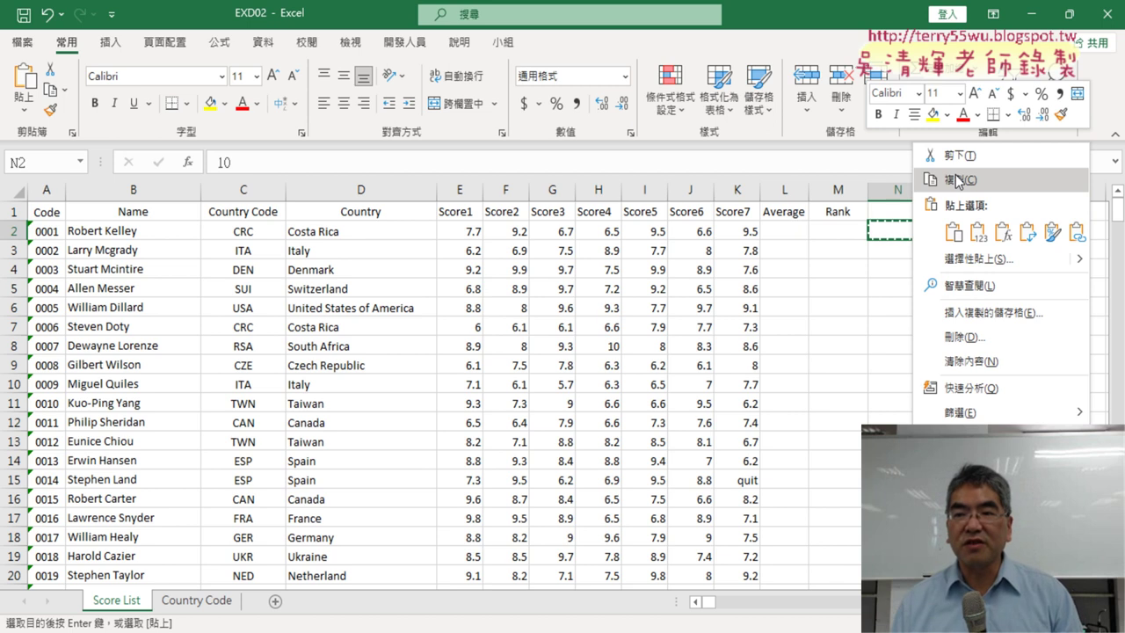
left_click(450, 232)
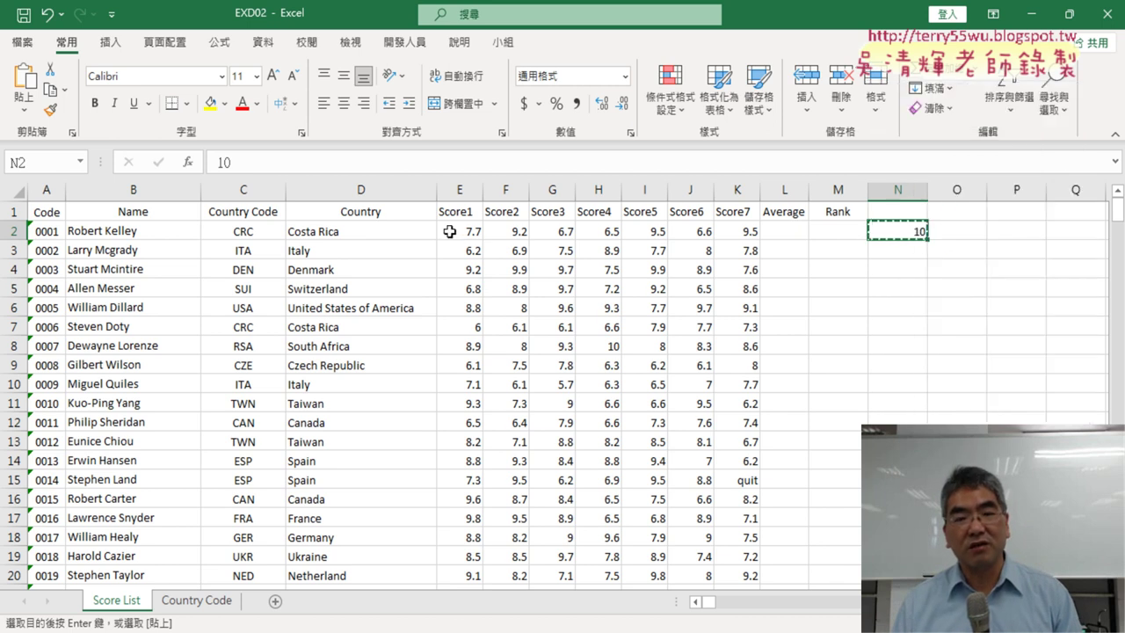
left_click(453, 232)
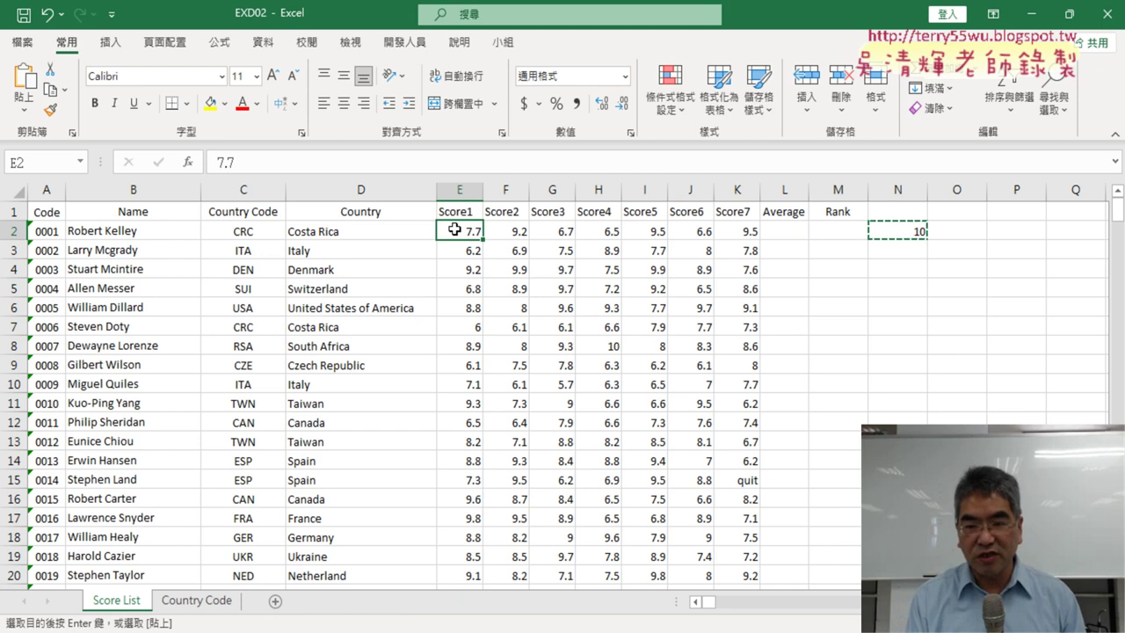
key("ctrl+shift+Right")
key("ctrl+shift+Down")
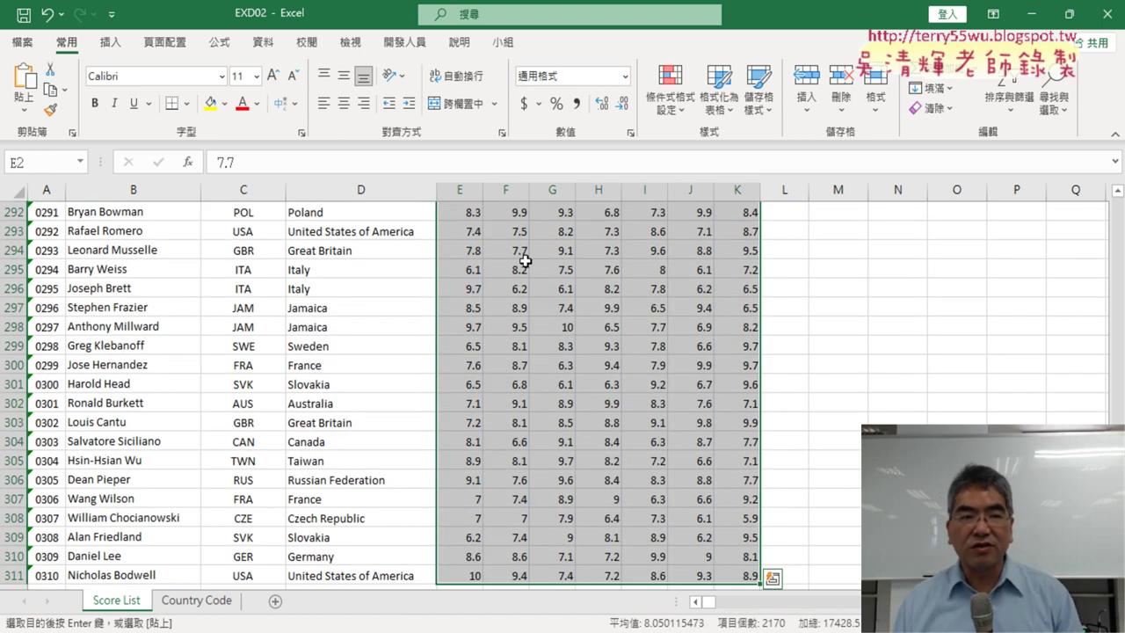
Step: Paste Special the copied 10 onto the scores with Values and Multiply
right_click(572, 240)
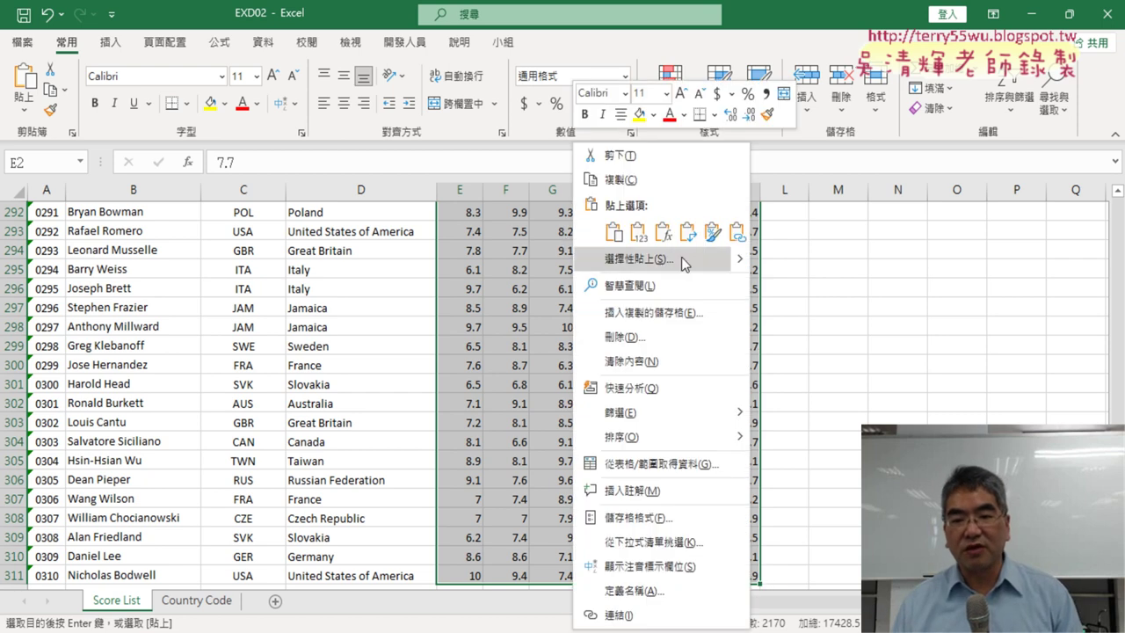
mouse_move(739, 267)
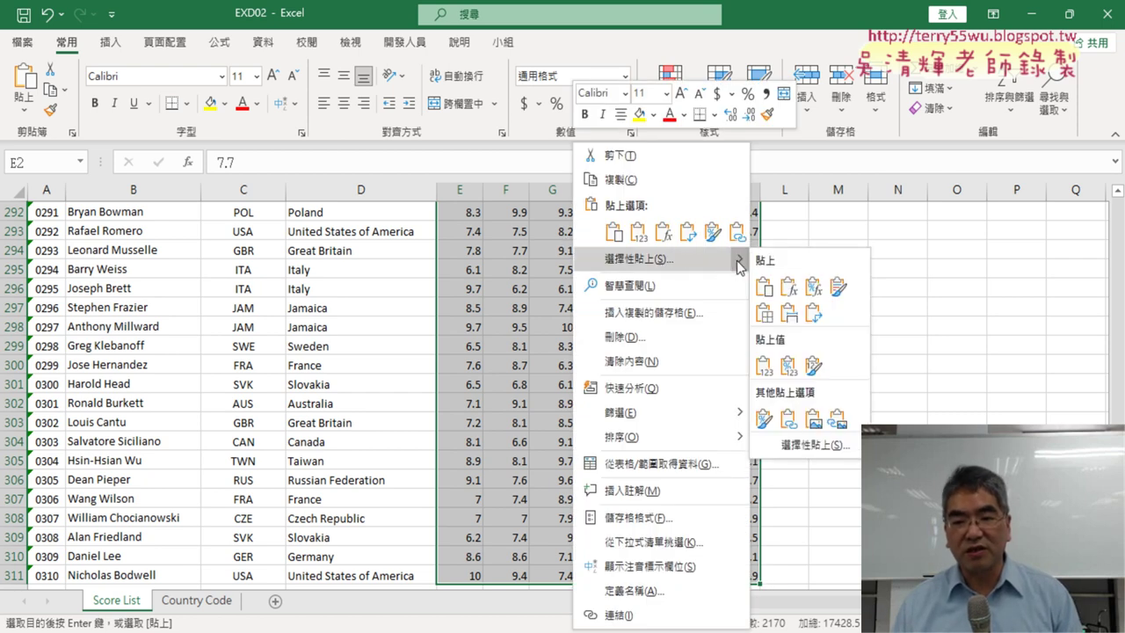
left_click(821, 442)
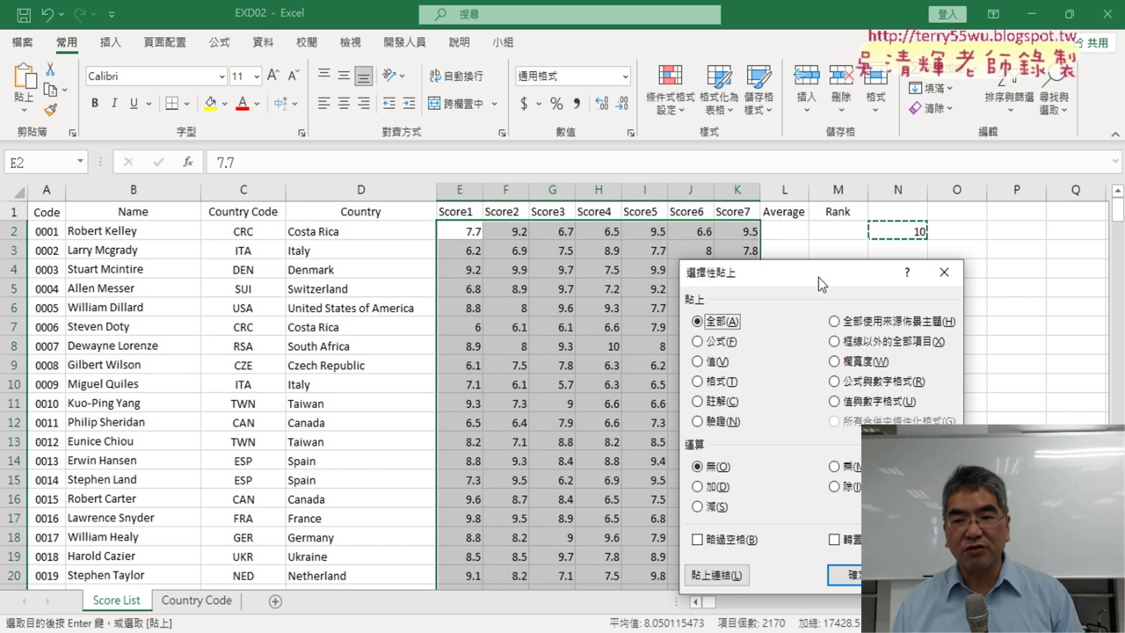
left_click_drag(818, 277, 708, 138)
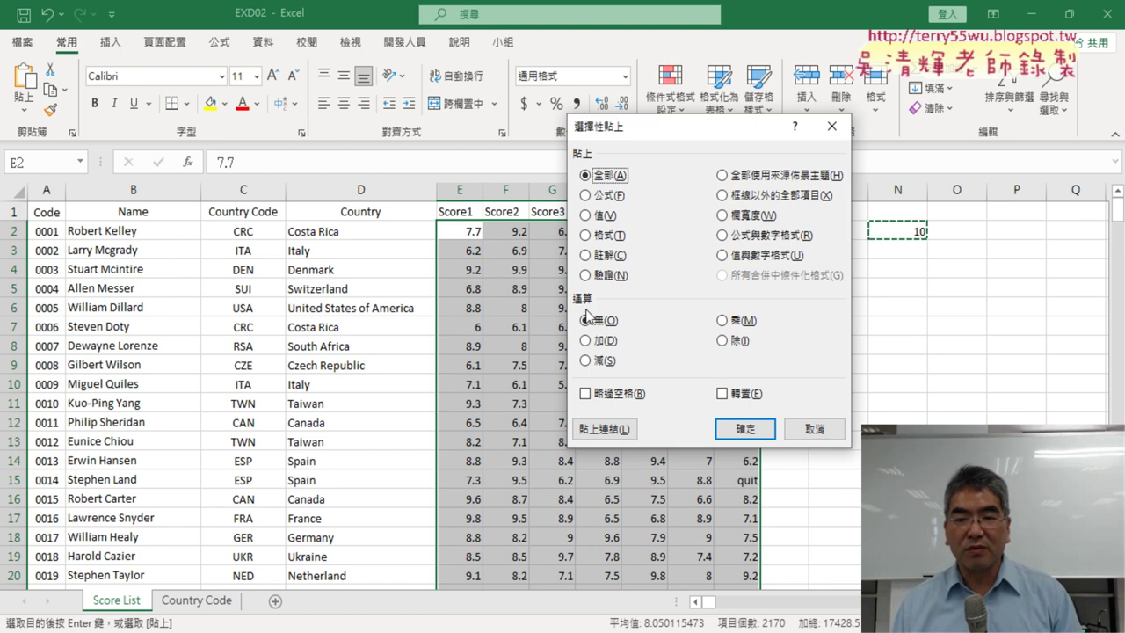
left_click(722, 321)
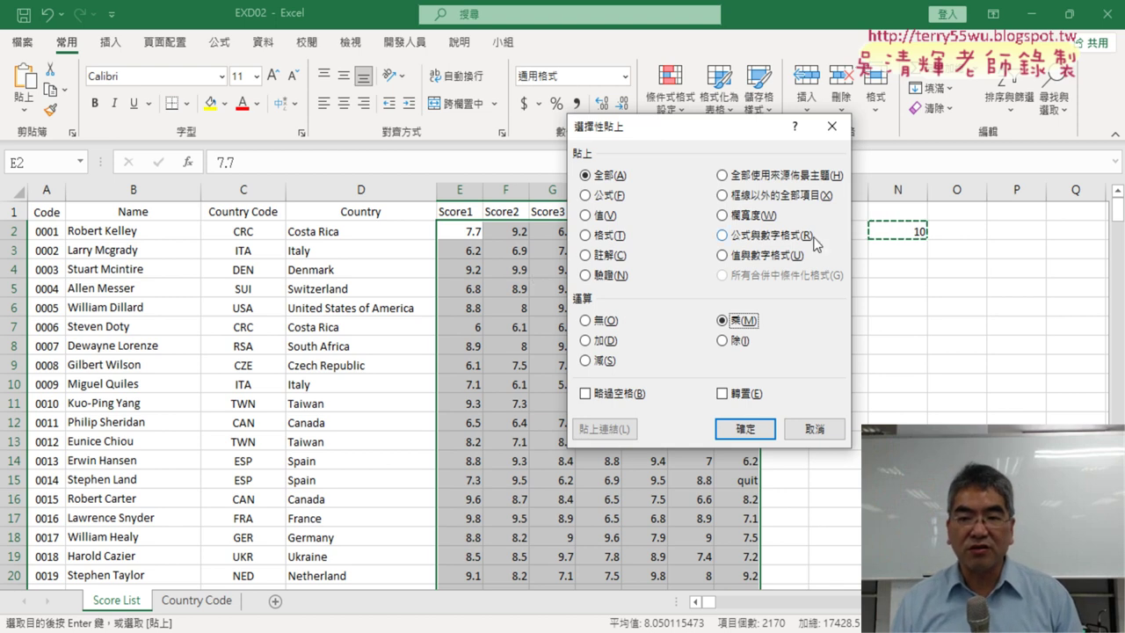
left_click(585, 215)
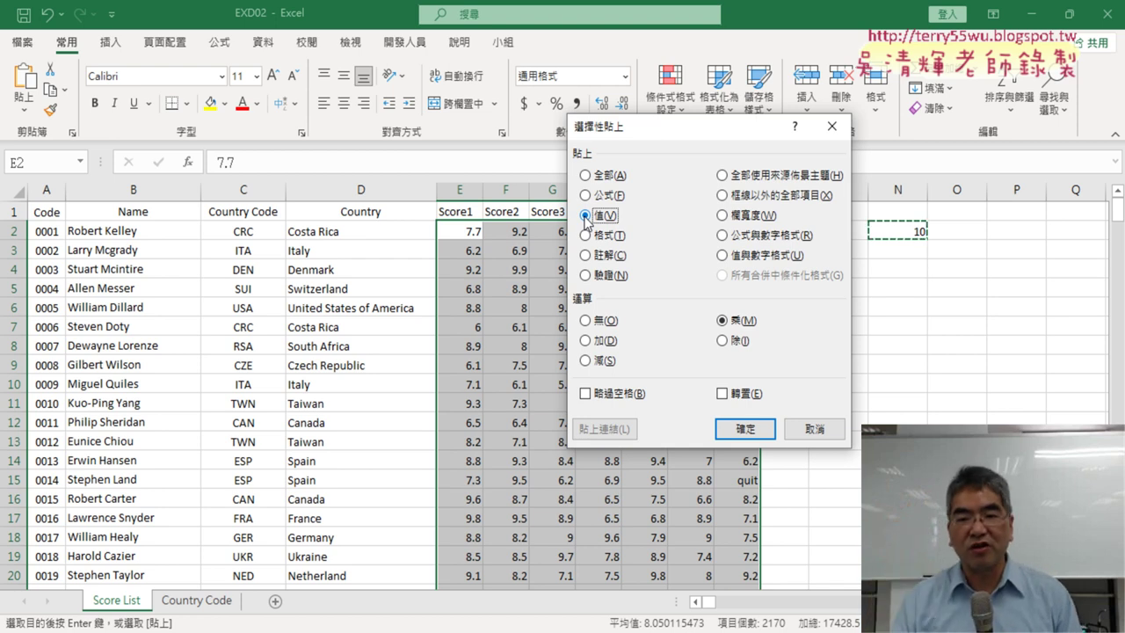
left_click(746, 428)
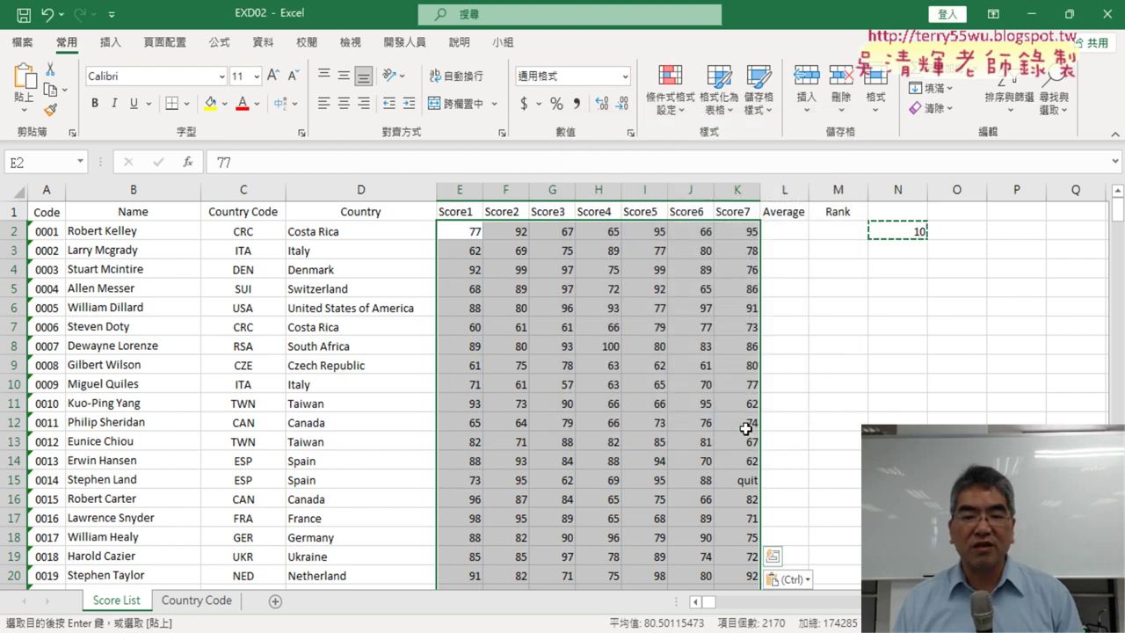
Step: Check the text entries 'retired' and 'quit' in cells I49:K49
scroll(605, 402, "down", 3)
scroll(606, 402, "down", 3)
scroll(600, 406, "down", 6)
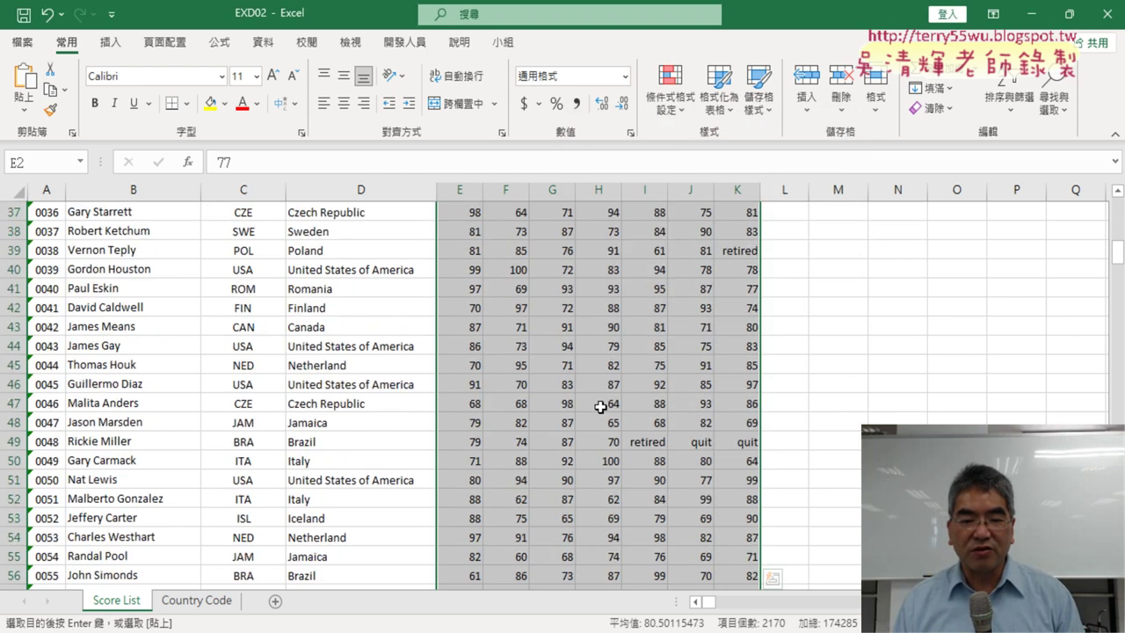
scroll(600, 406, "down", 2)
scroll(600, 406, "down", 1)
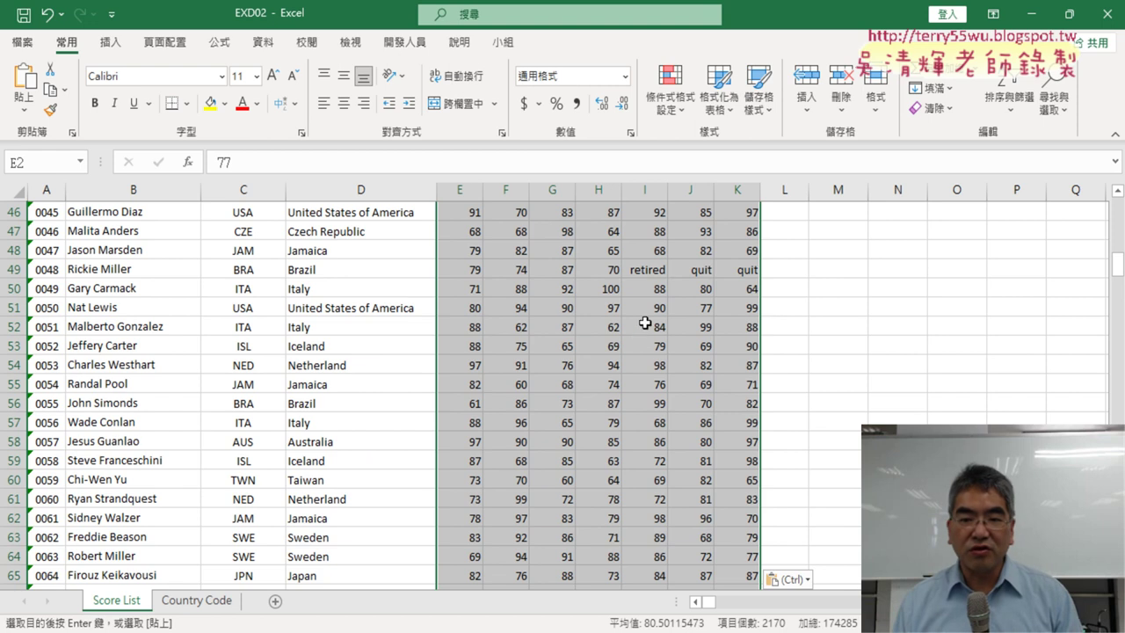
left_click(658, 273)
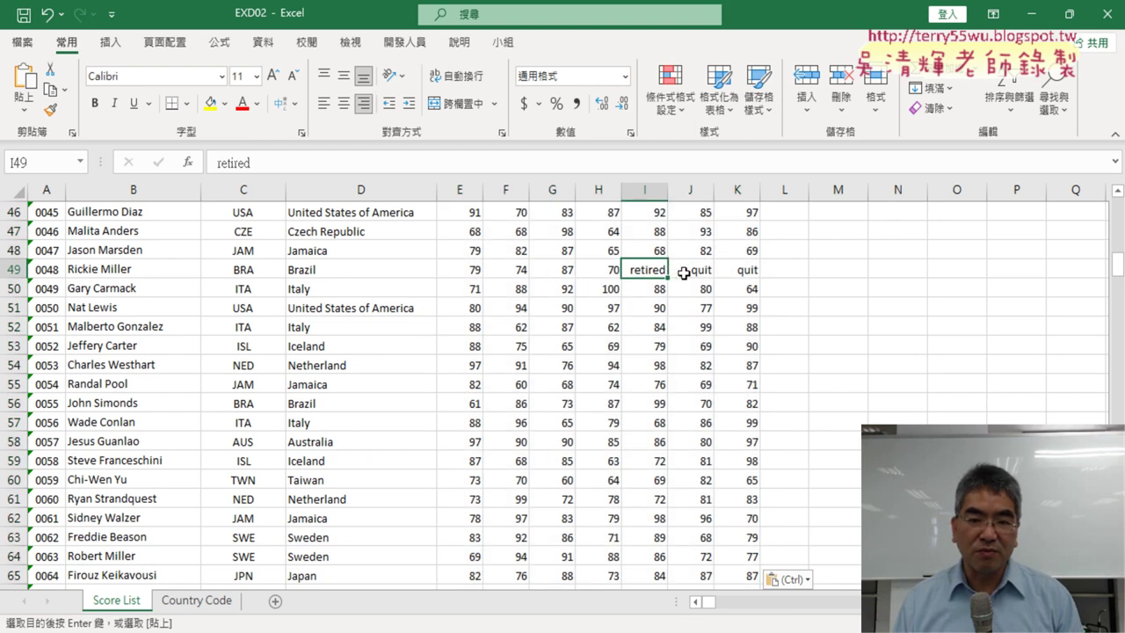
left_click(684, 273)
left_click(726, 272)
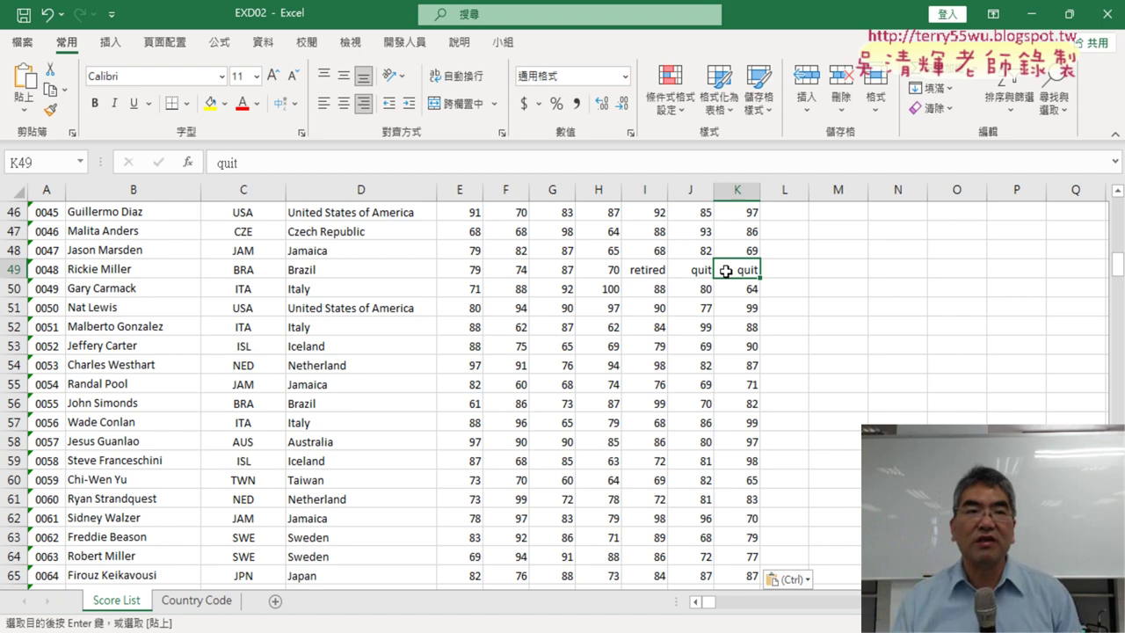
Step: Clear the helper value 10 from cell N2
scroll(726, 271, "up", 4)
scroll(726, 272, "up", 11)
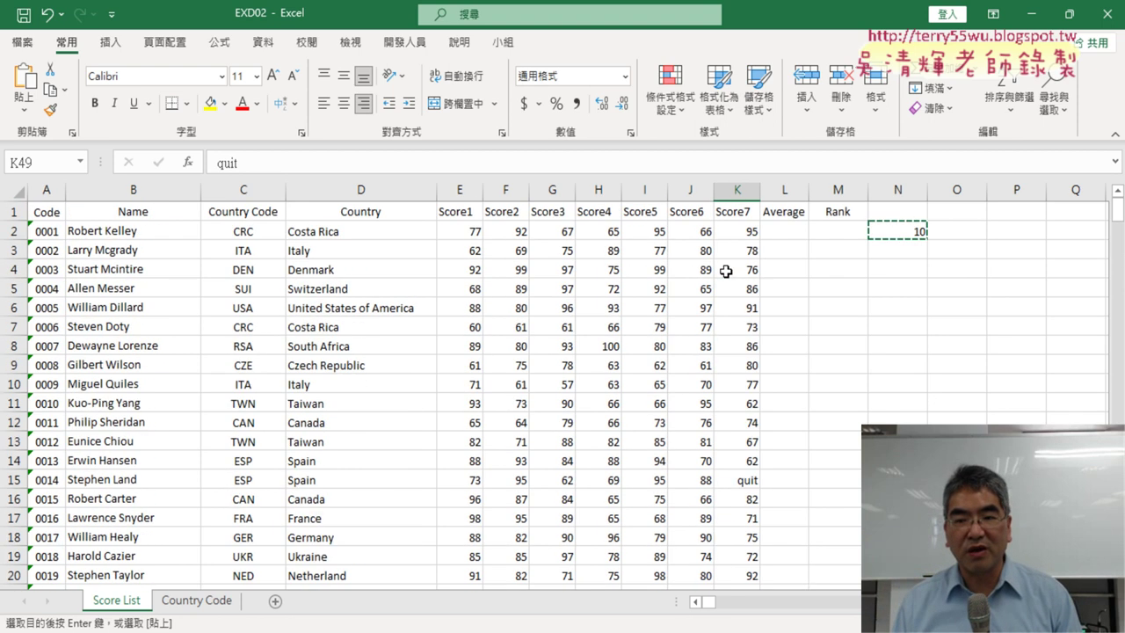
left_click(914, 232)
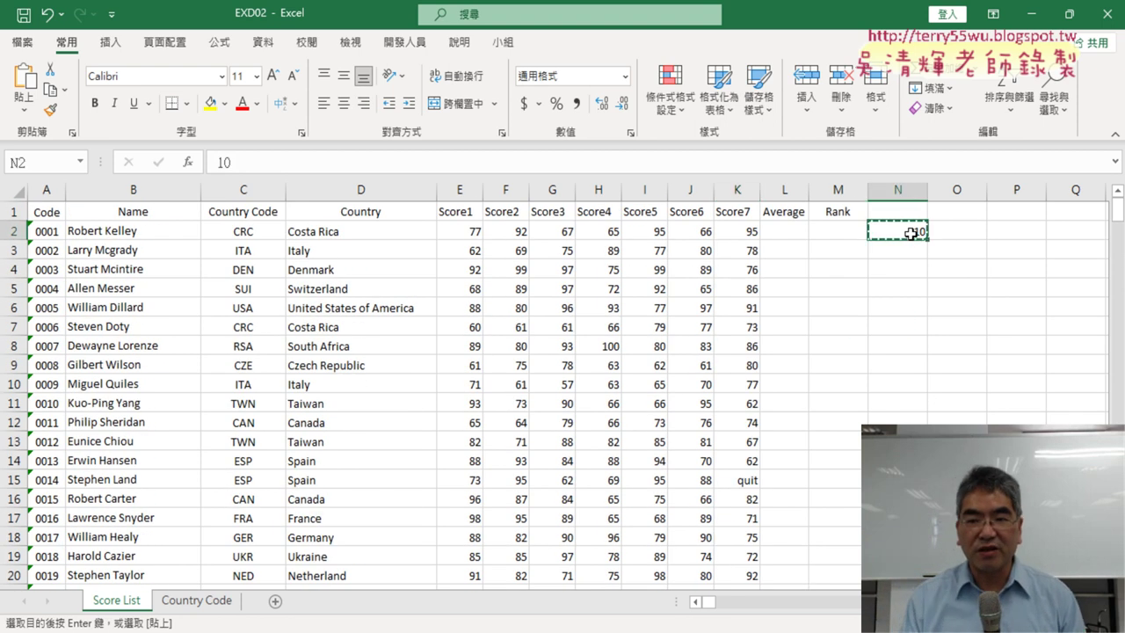
key("Delete")
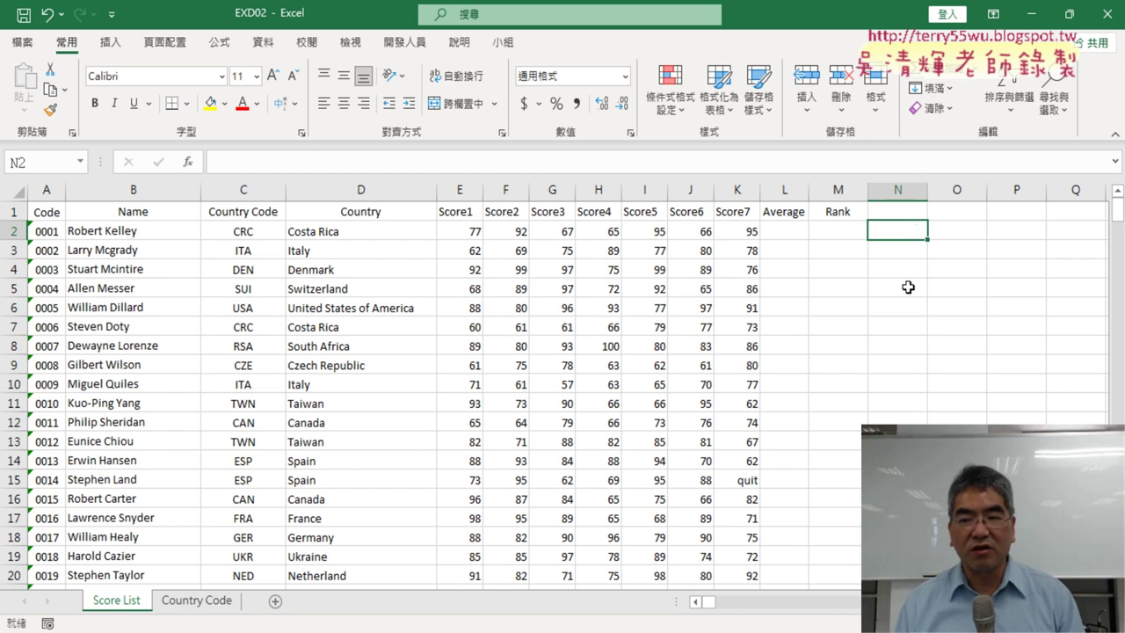
Step: Review the exam instructions PDF, then enter 10 in Rank cell M2
left_click(908, 288)
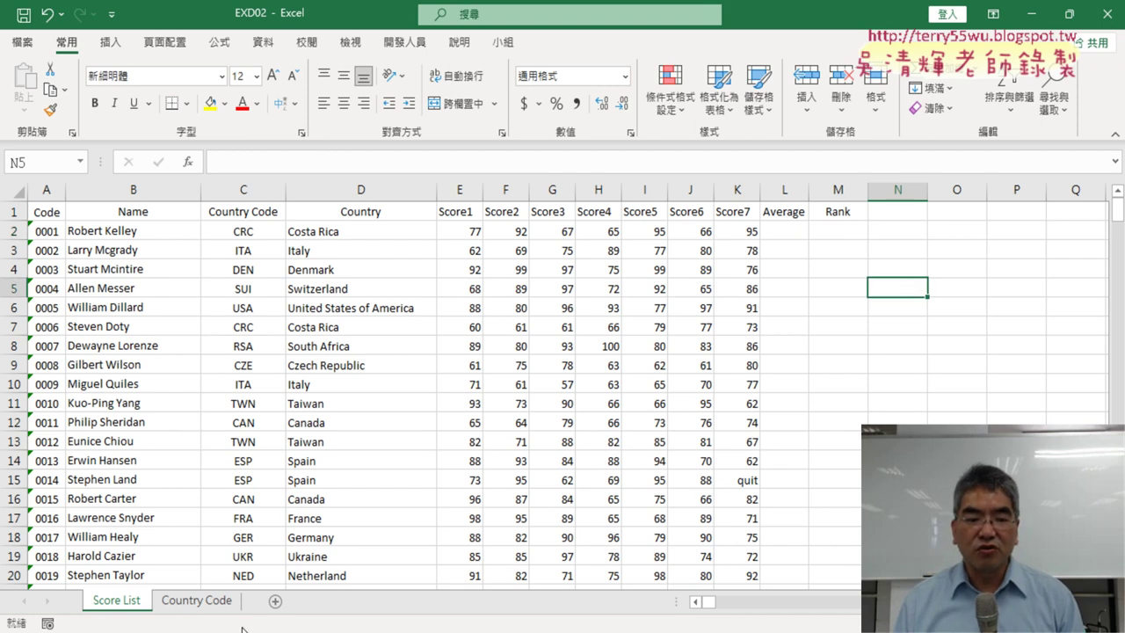
key("alt+Tab")
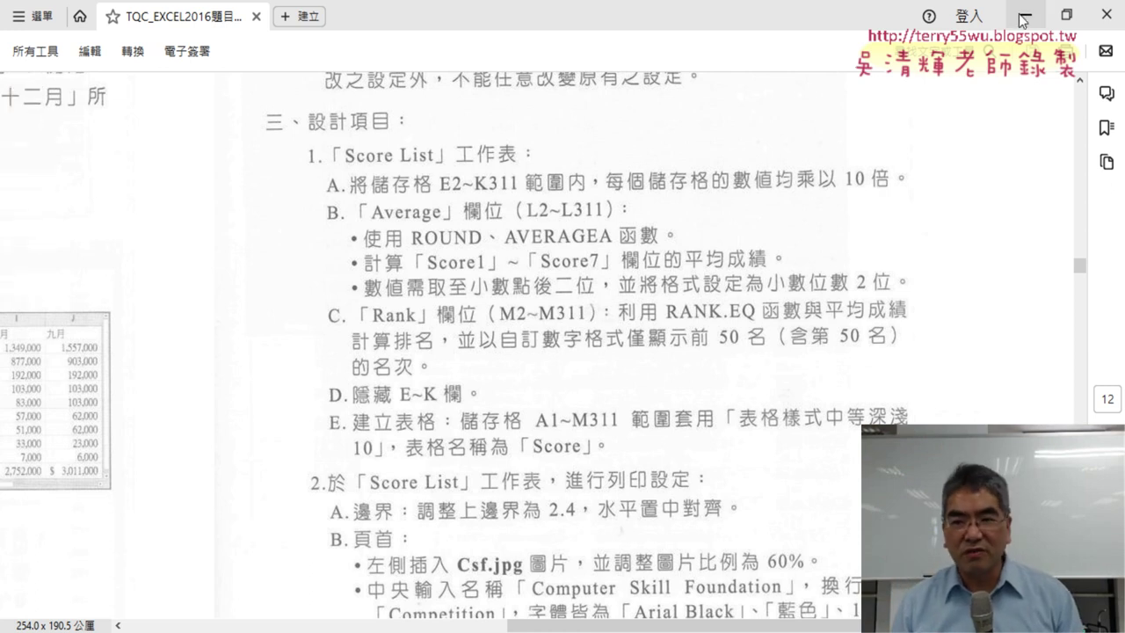
key("alt+Tab")
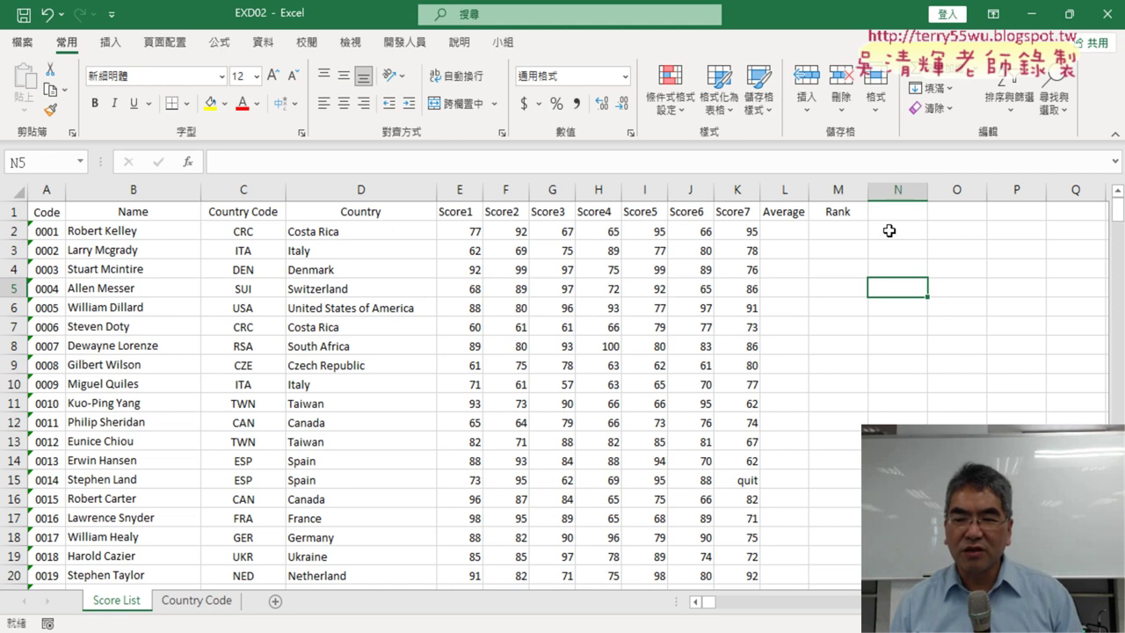
left_click(842, 232)
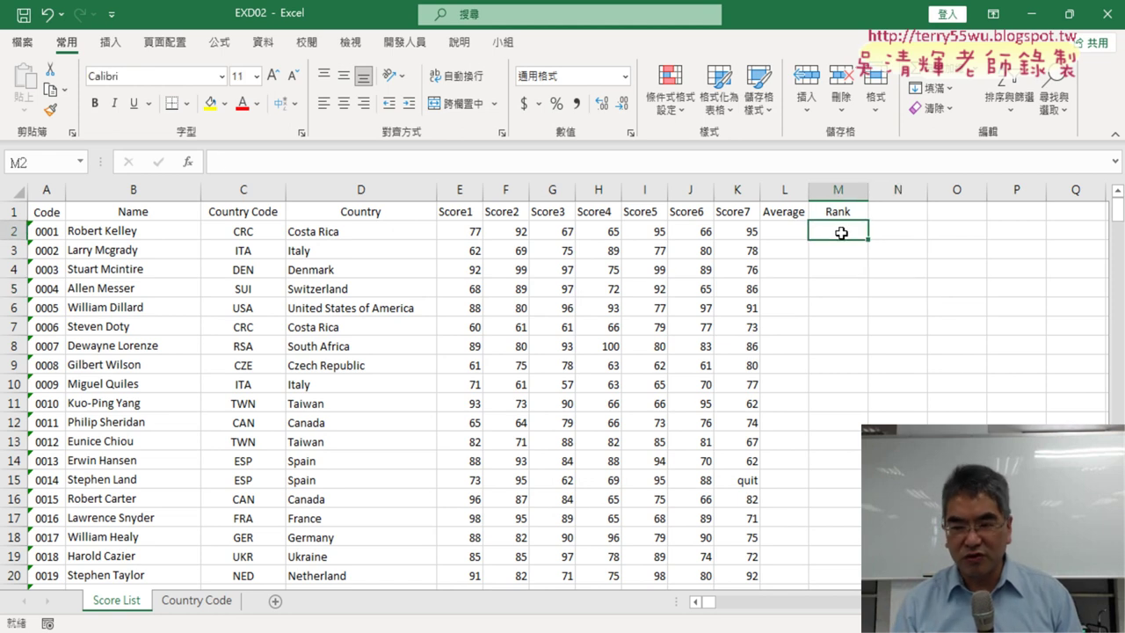
type("10")
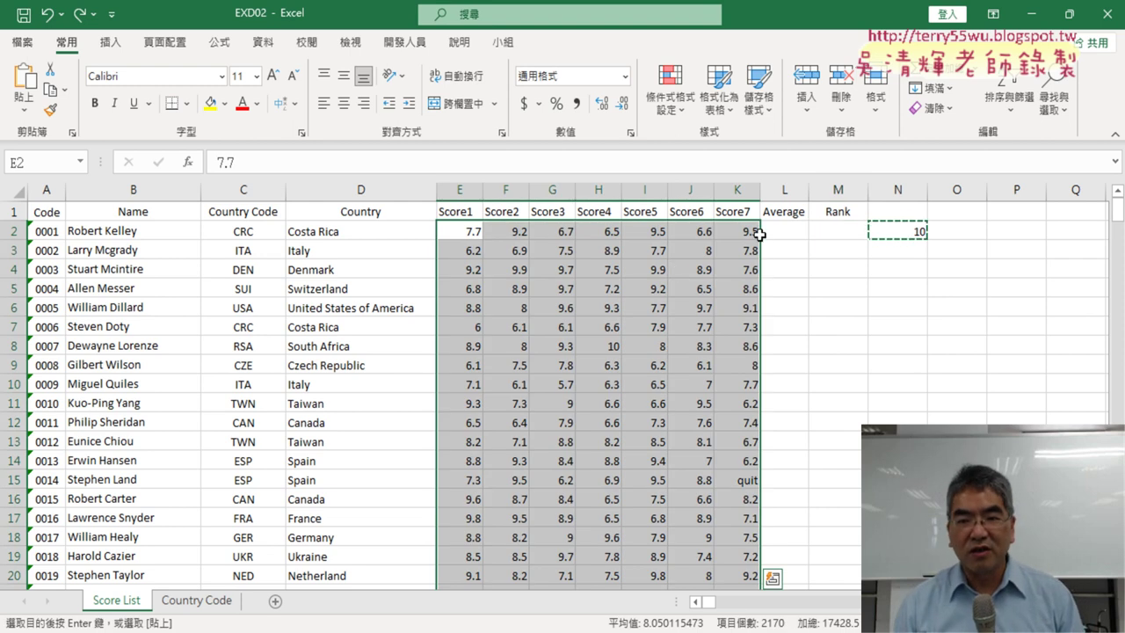
left_click(967, 232)
left_click(444, 157)
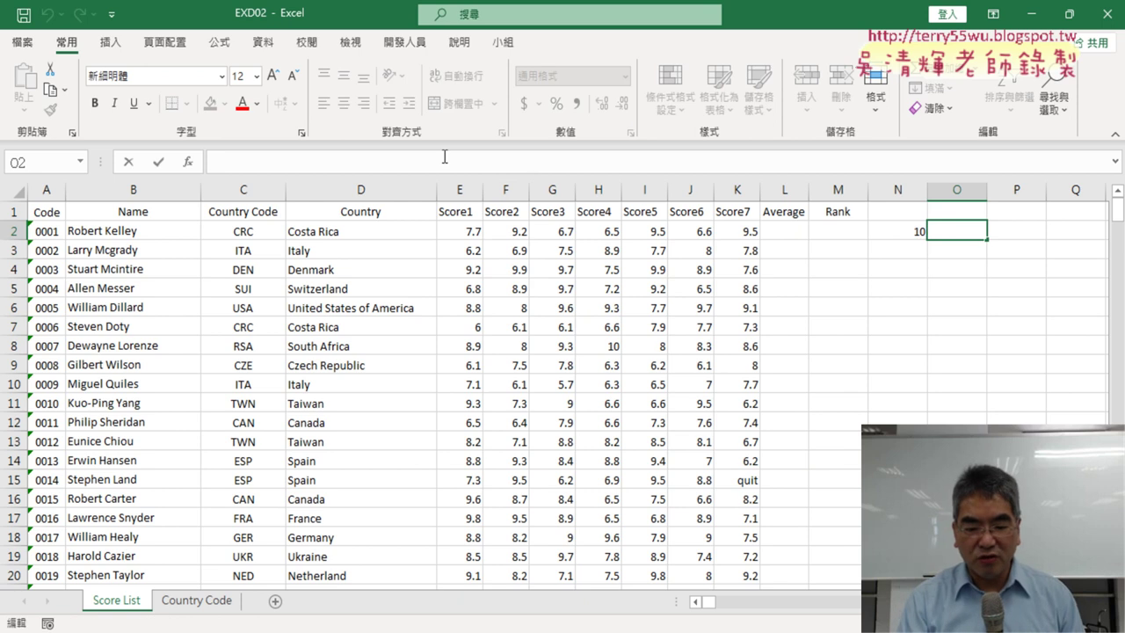
type("=")
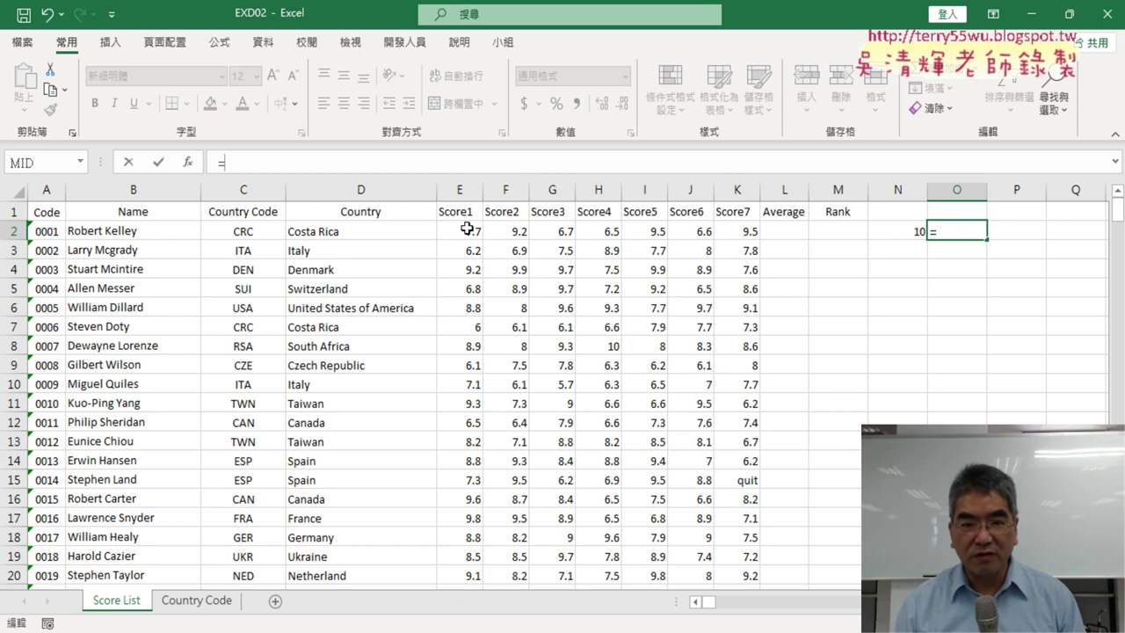
left_click(466, 228)
left_click(912, 231)
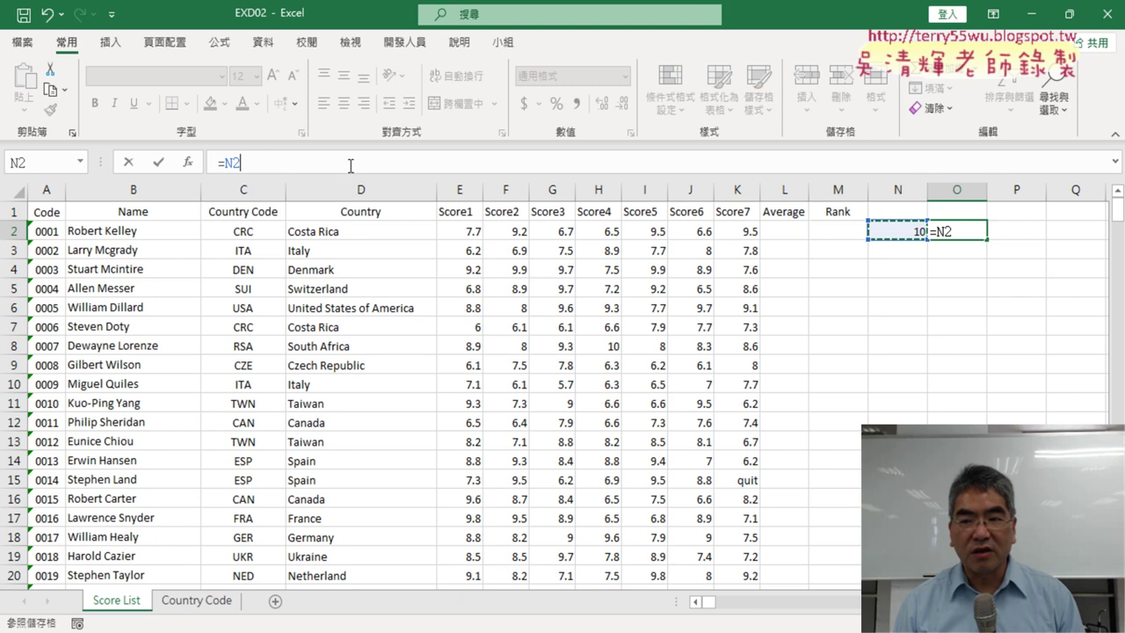
left_click(461, 229)
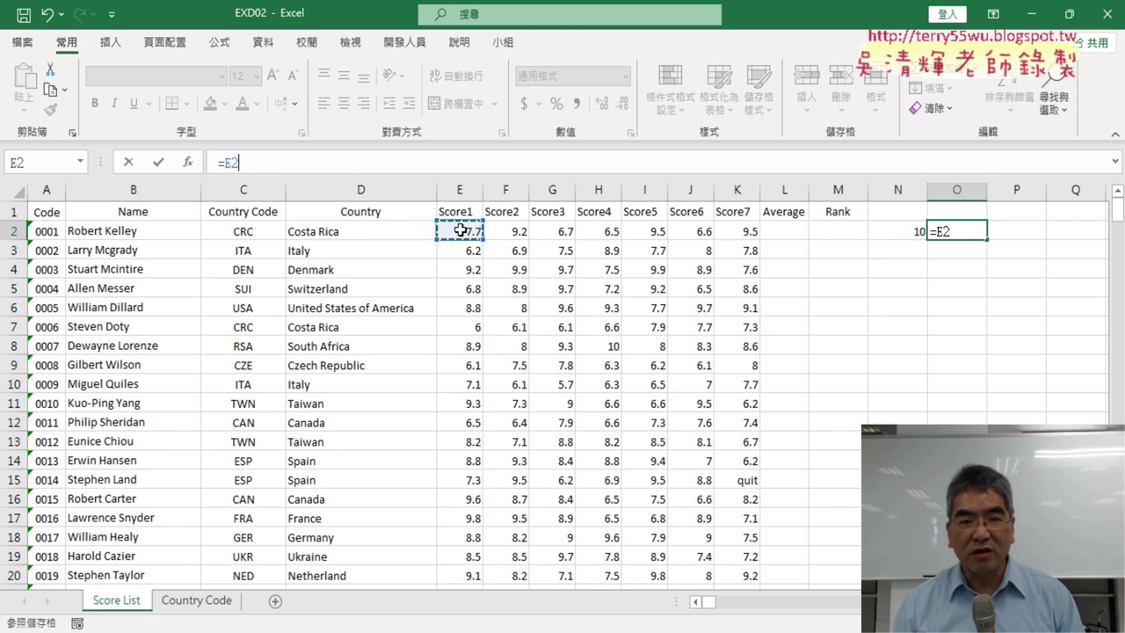
type("*")
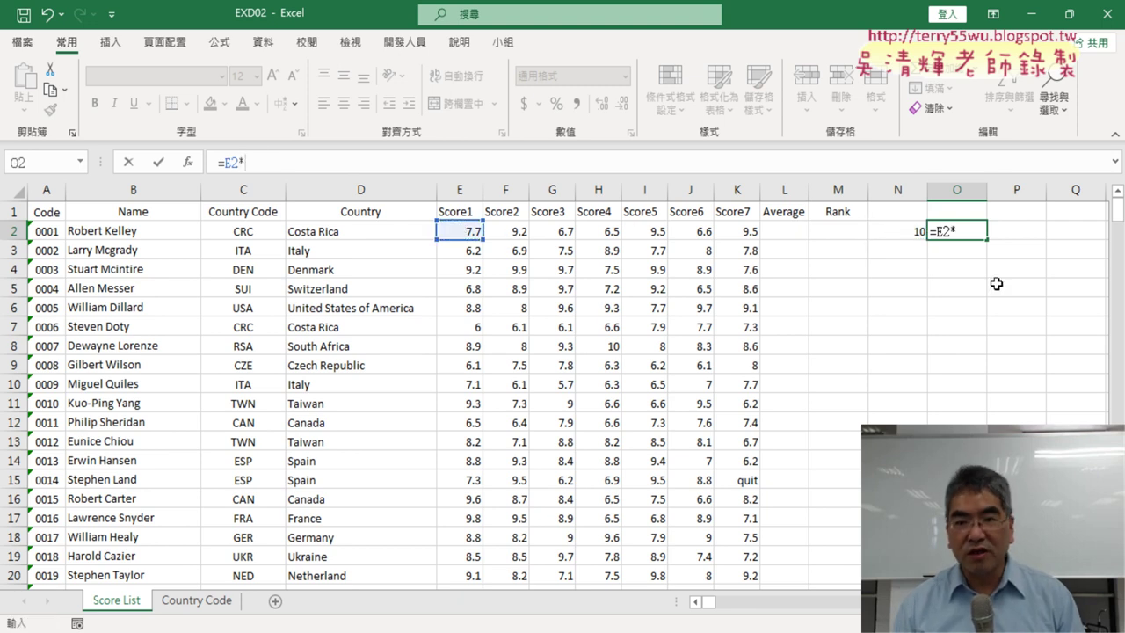
left_click(905, 232)
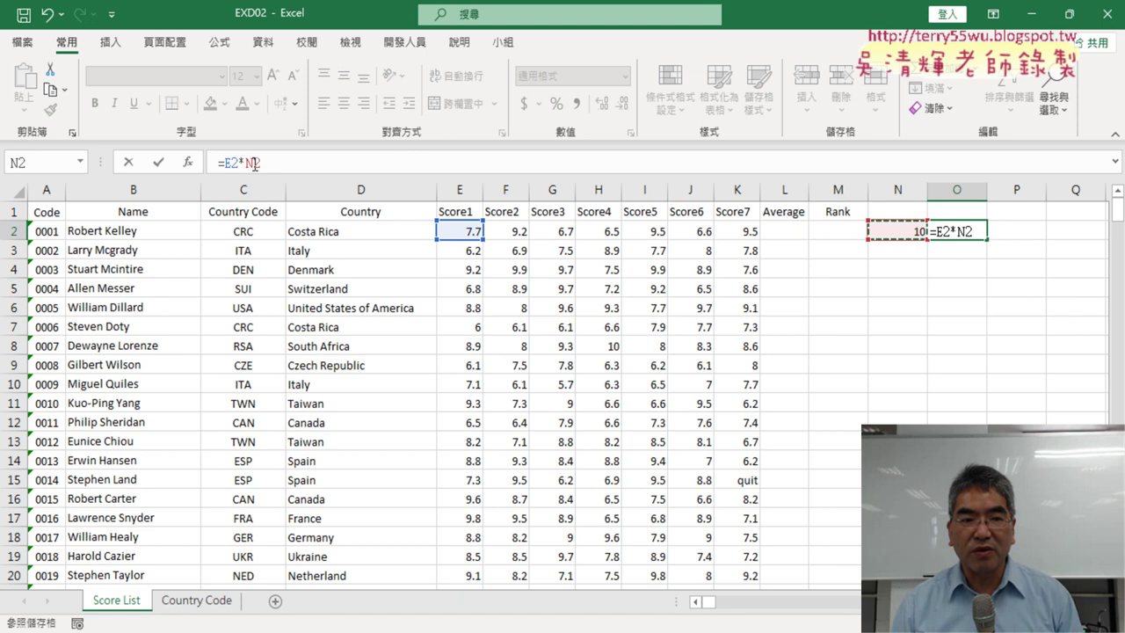
left_click(289, 164)
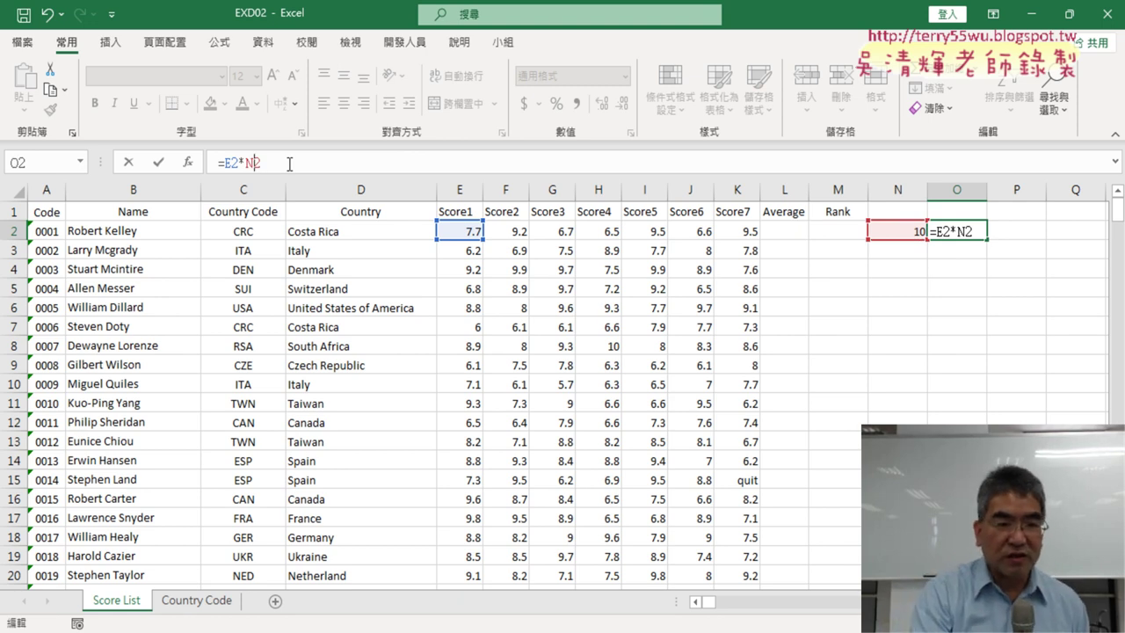
key("F4")
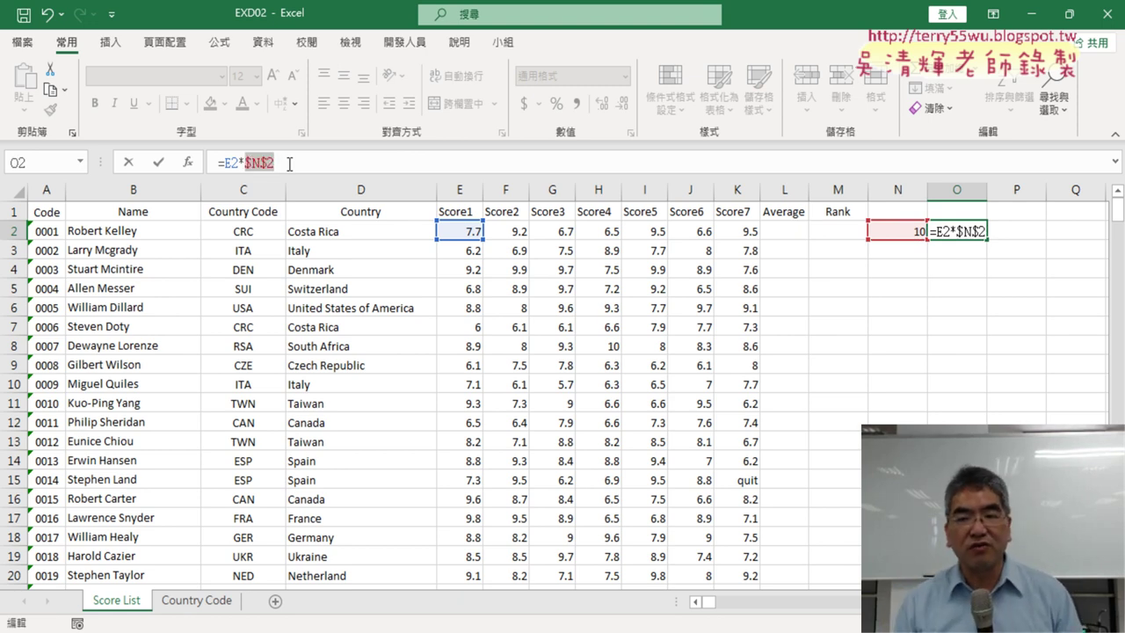
left_click(160, 164)
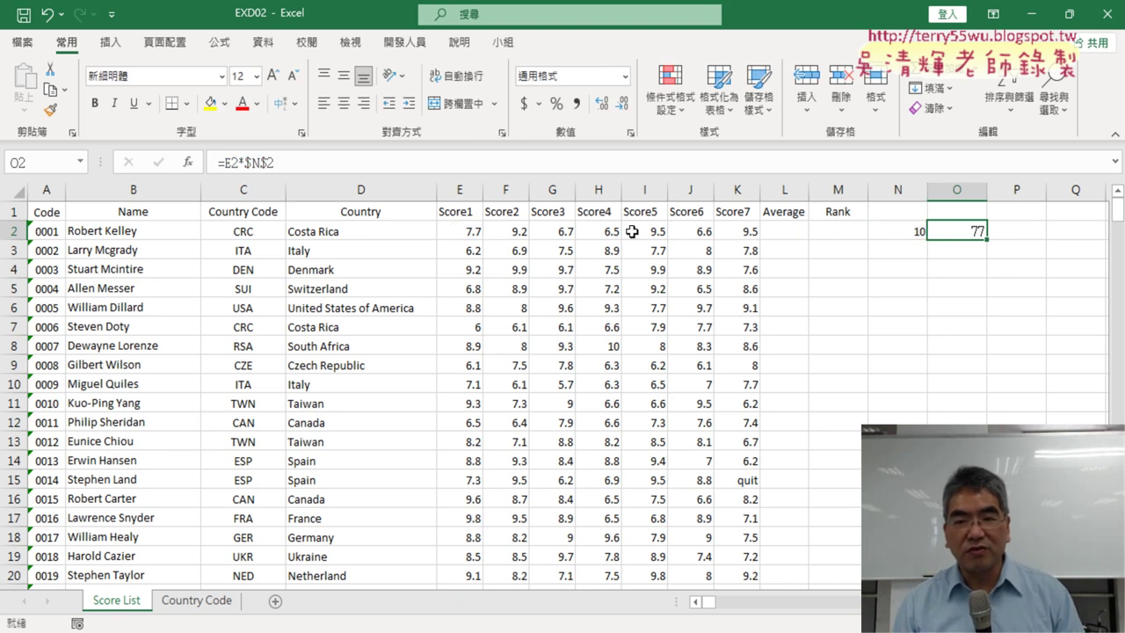
scroll(665, 282, "right", 1)
scroll(665, 282, "right", 2)
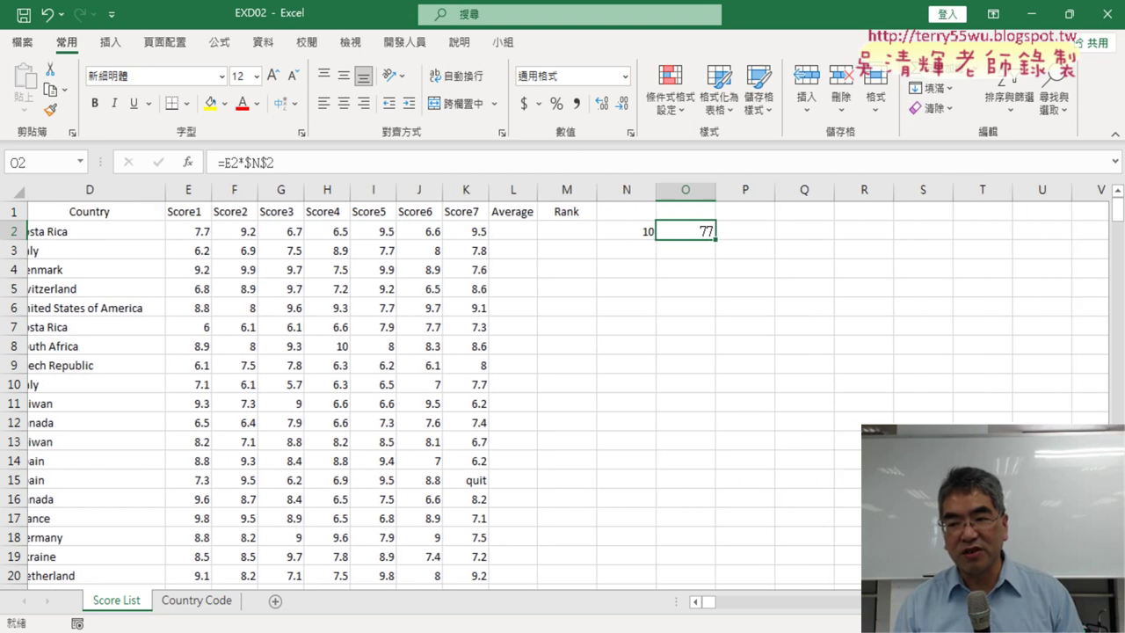
scroll(665, 282, "right", 1)
left_click_drag(577, 240, 924, 244)
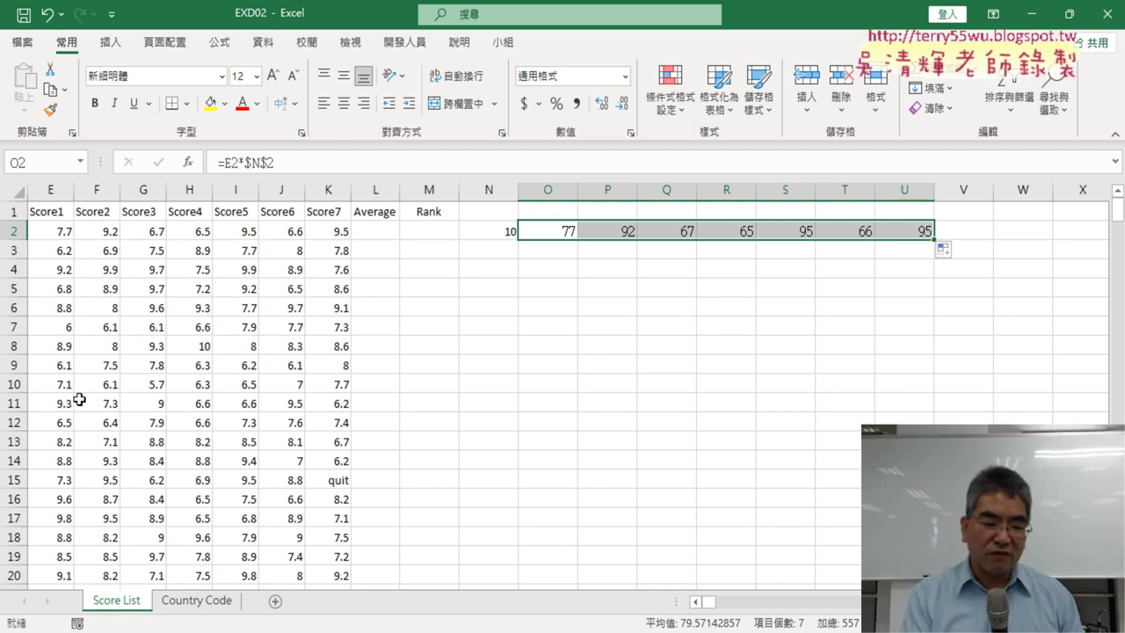
key("ctrl+z")
key("Delete")
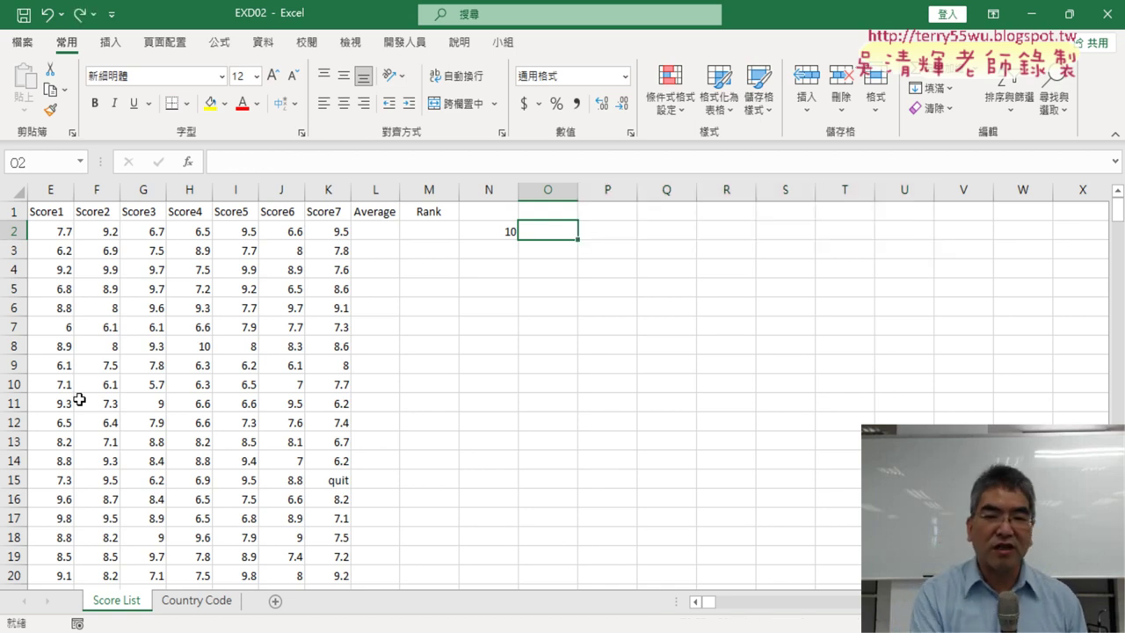
Step: Multiply all scores in E2:K311 by the copied 10 using Paste Special Values and Multiply
left_click(511, 233)
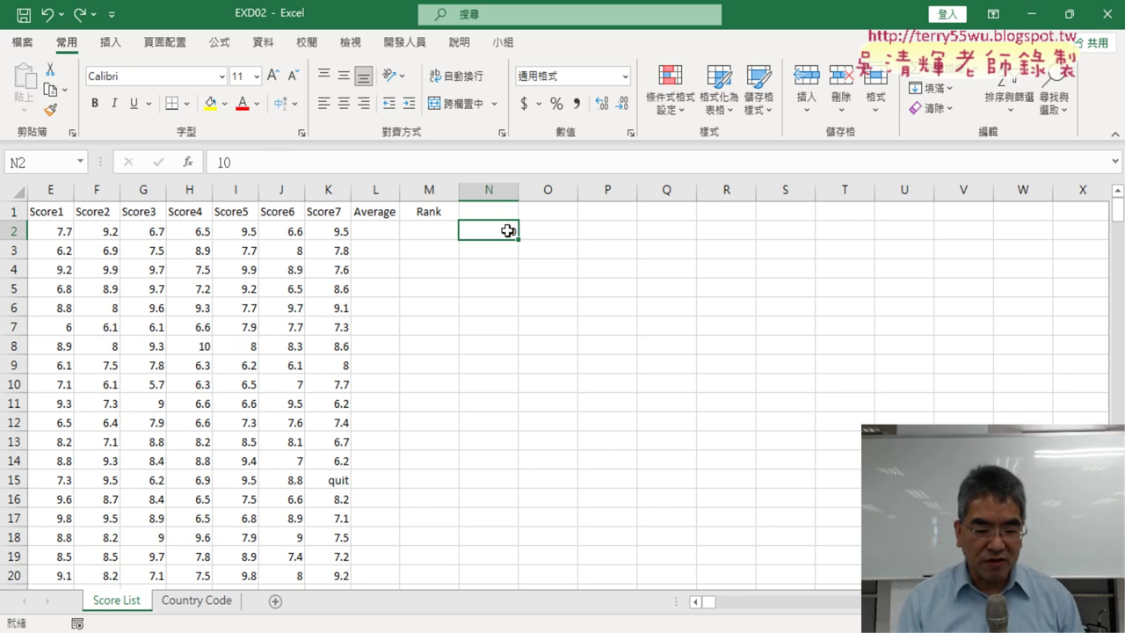
key("ctrl+c")
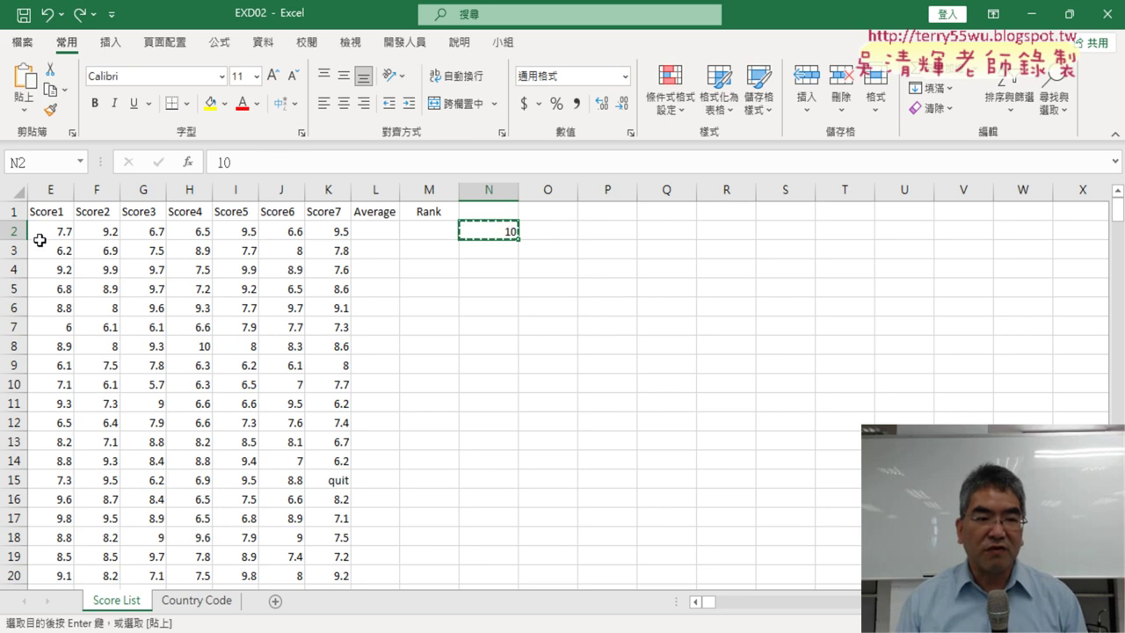
left_click(42, 231)
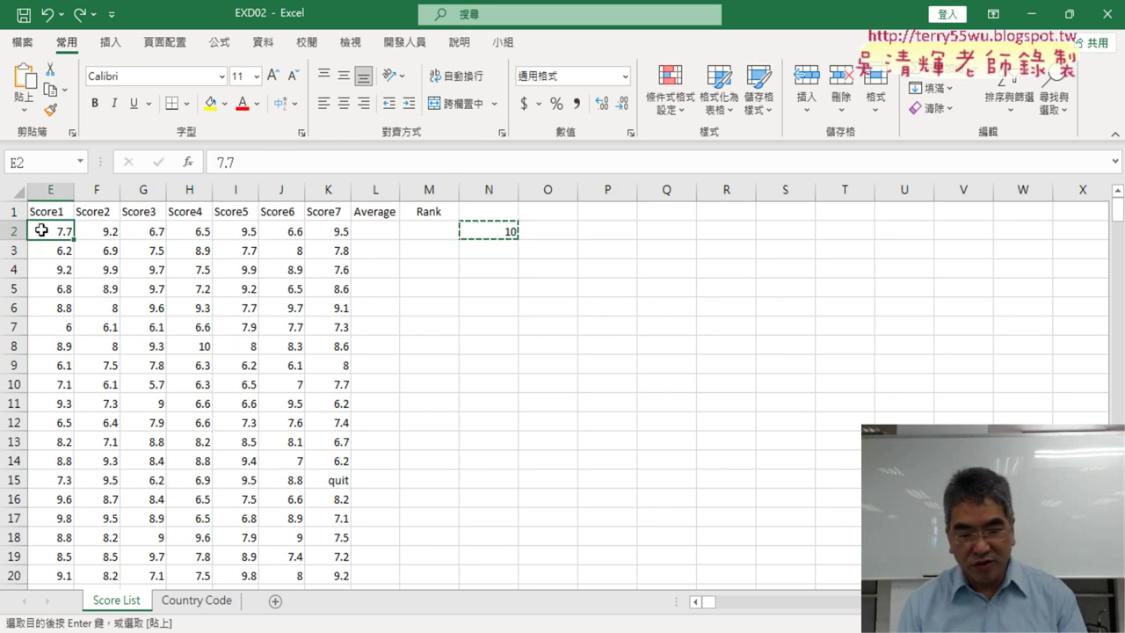
key("ctrl+shift+Right")
key("ctrl+shift+Down")
right_click(154, 244)
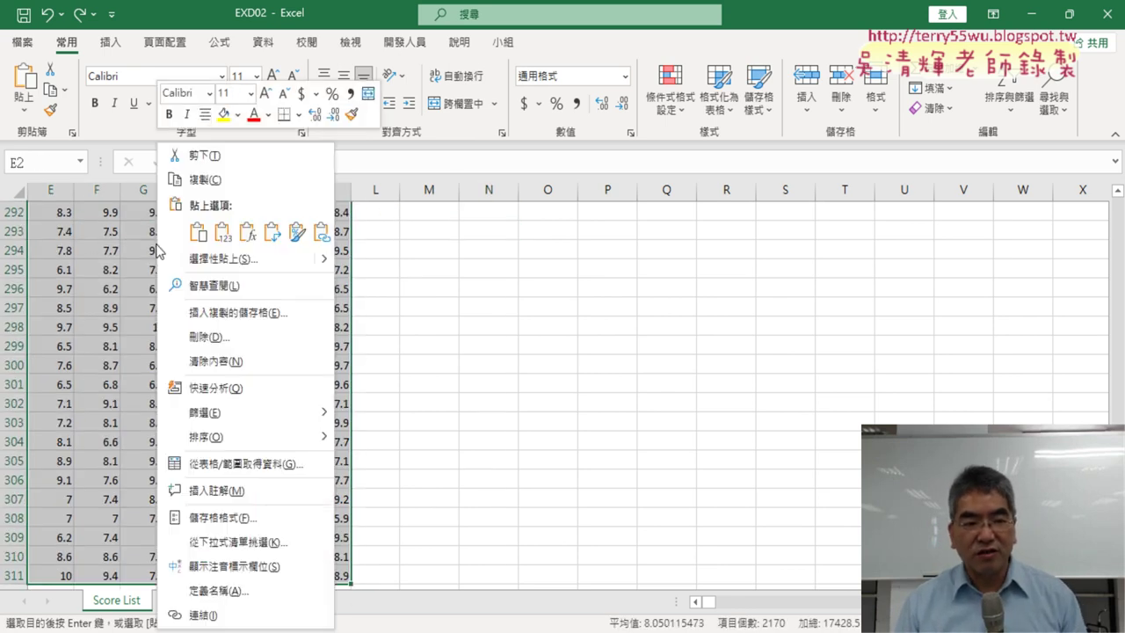
mouse_move(331, 263)
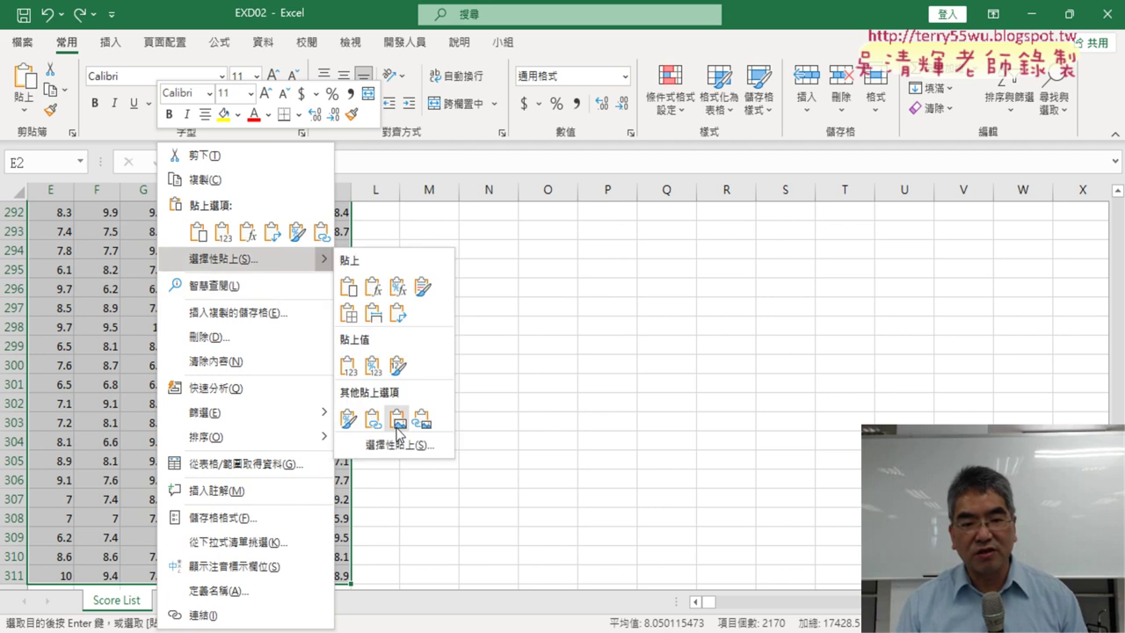
left_click(392, 444)
left_click(437, 474)
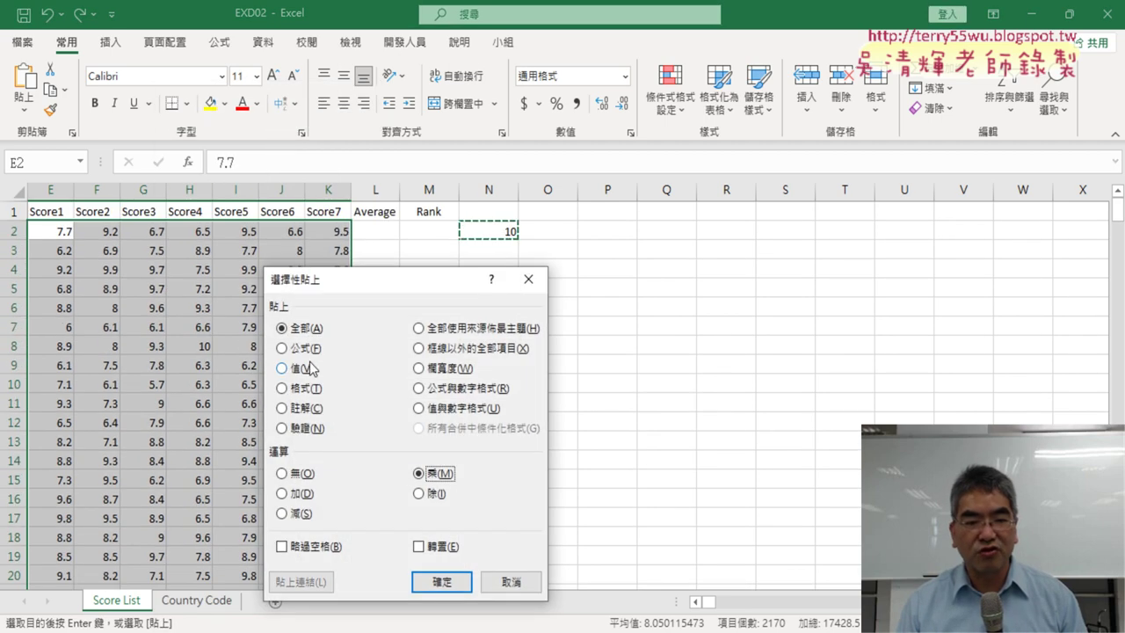
left_click(300, 369)
left_click(462, 582)
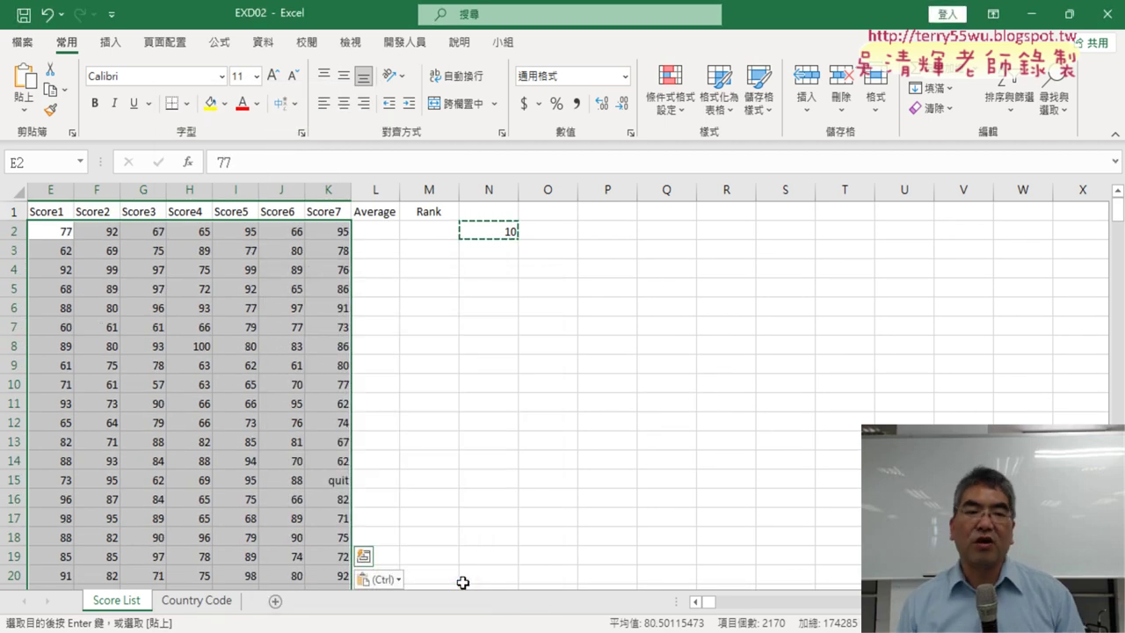
Step: Delete the helper 10 from N2 and bring columns A–D back into view
left_click(482, 228)
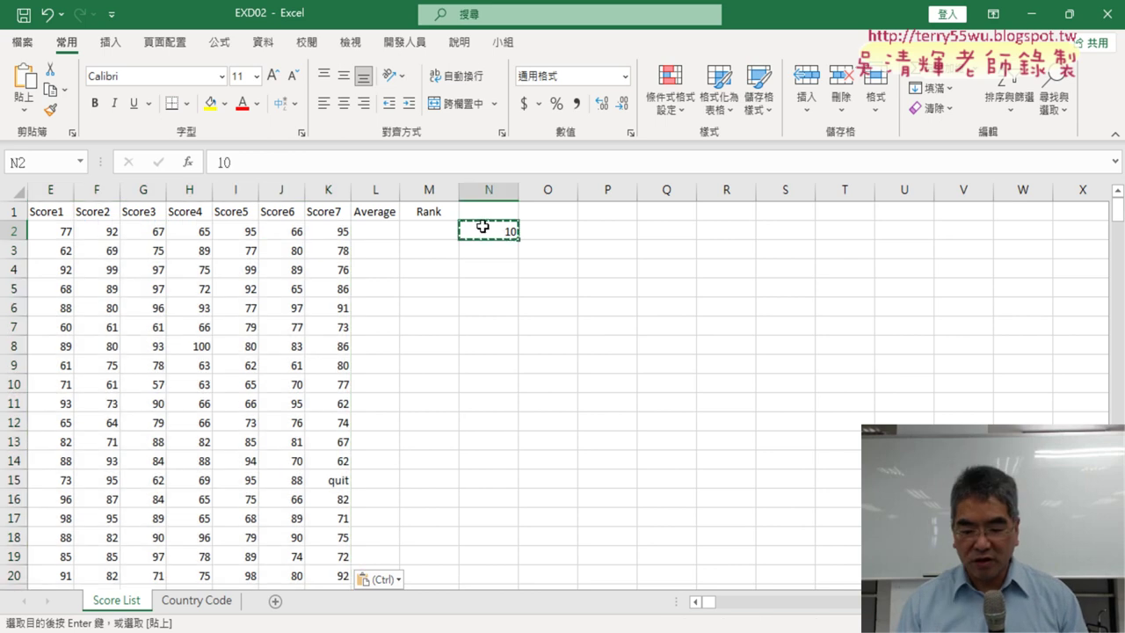
key("Delete")
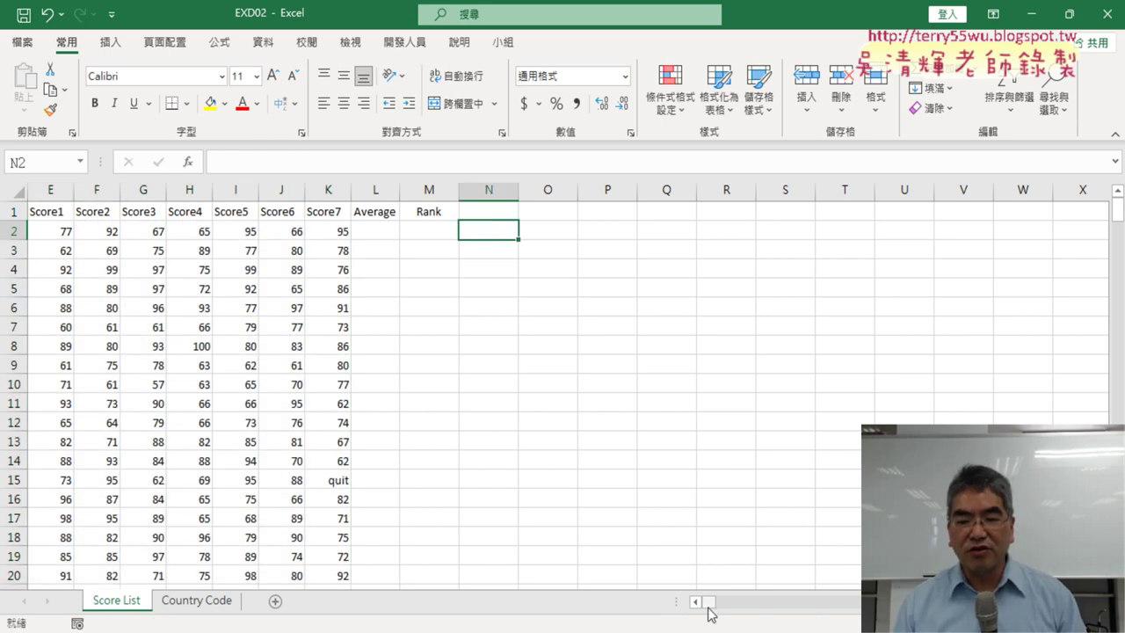
left_click(695, 603)
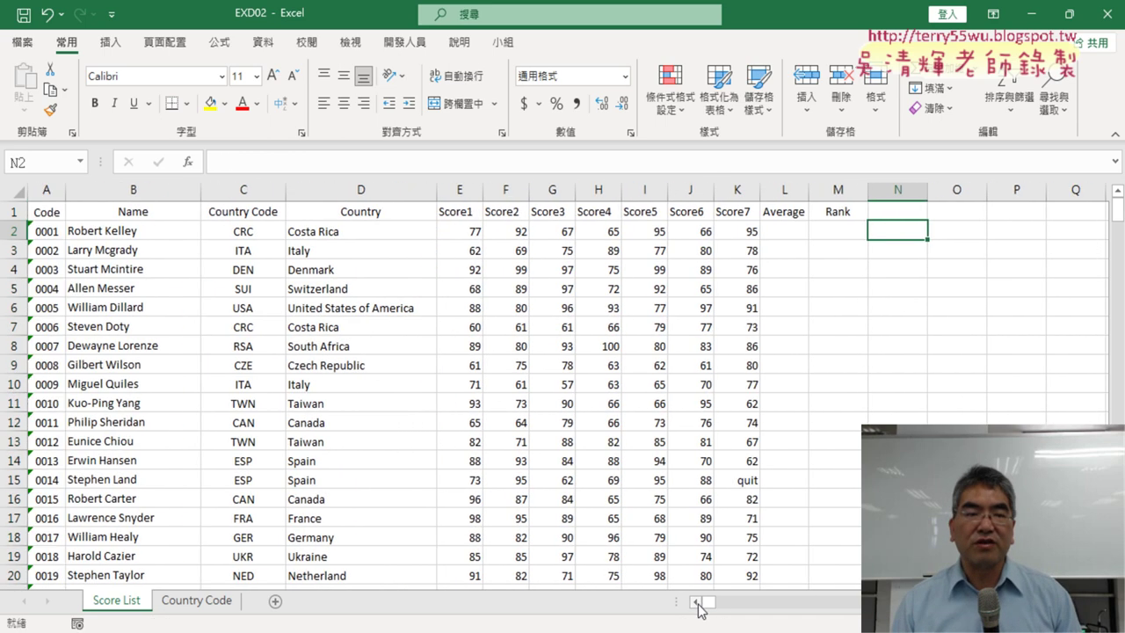
key("alt+Tab")
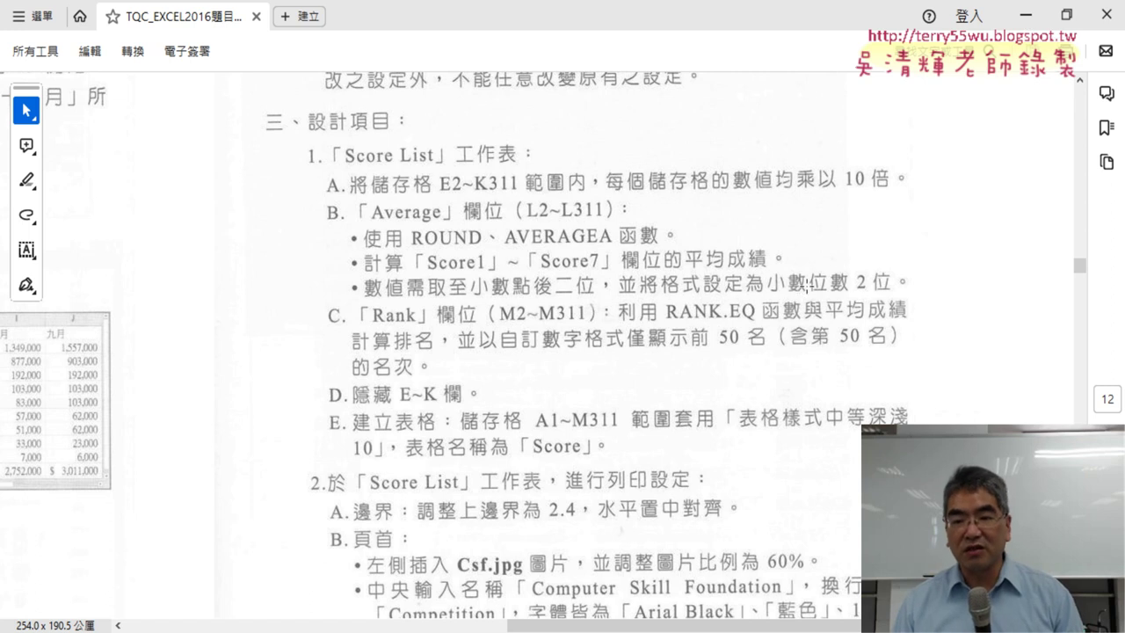
left_click(1025, 15)
left_click(790, 233)
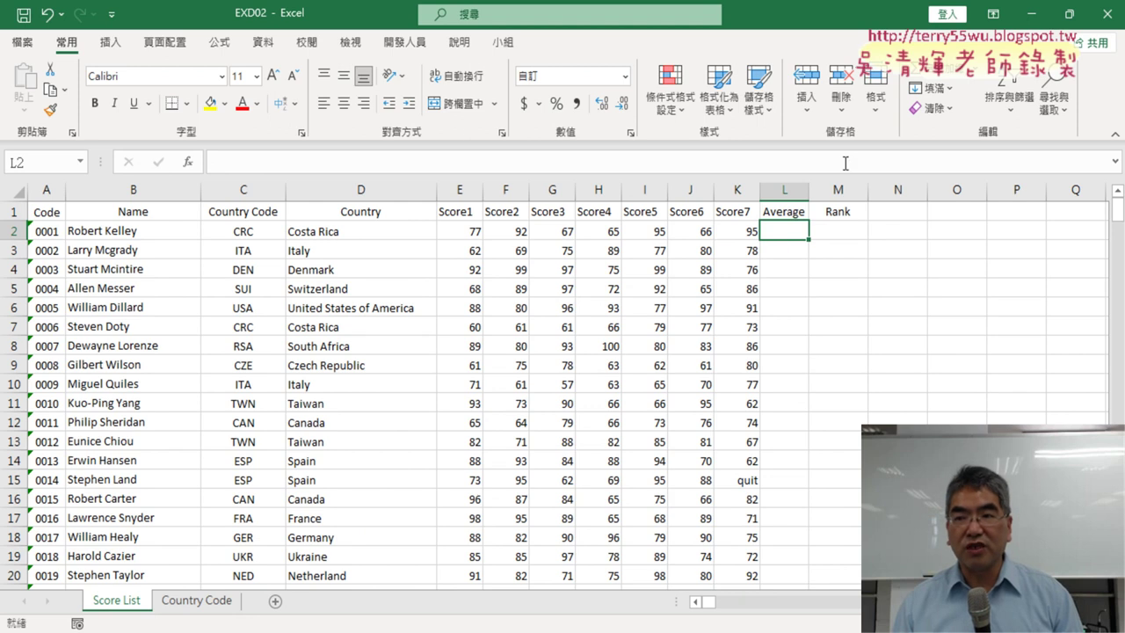
Step: Insert an AutoSum average of E2:K2 into L2
left_click(977, 72)
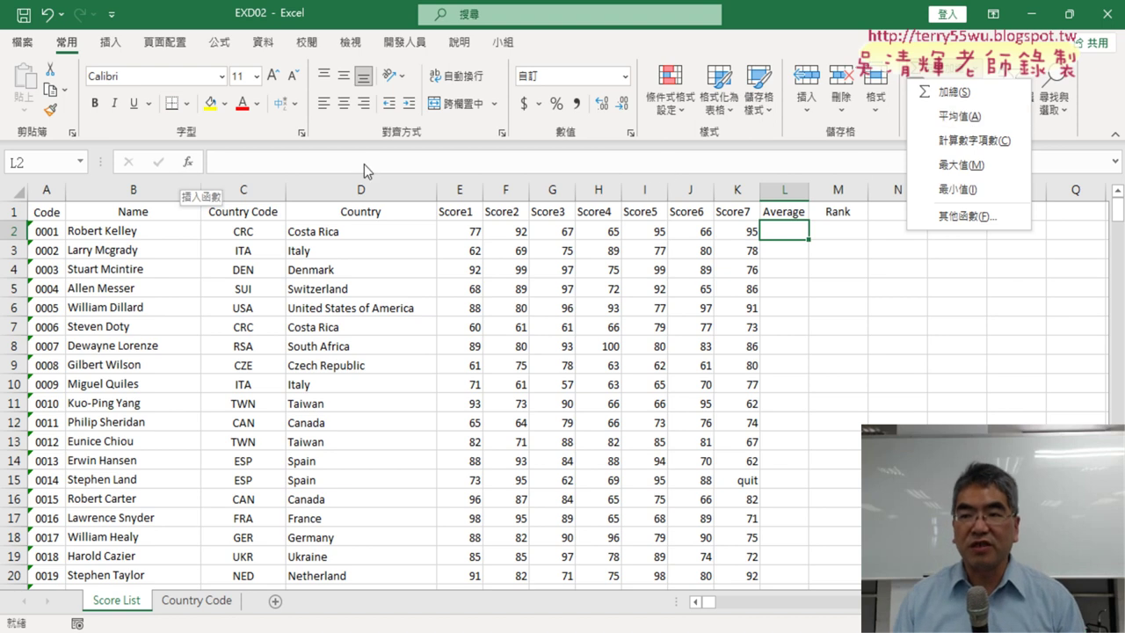
left_click(961, 116)
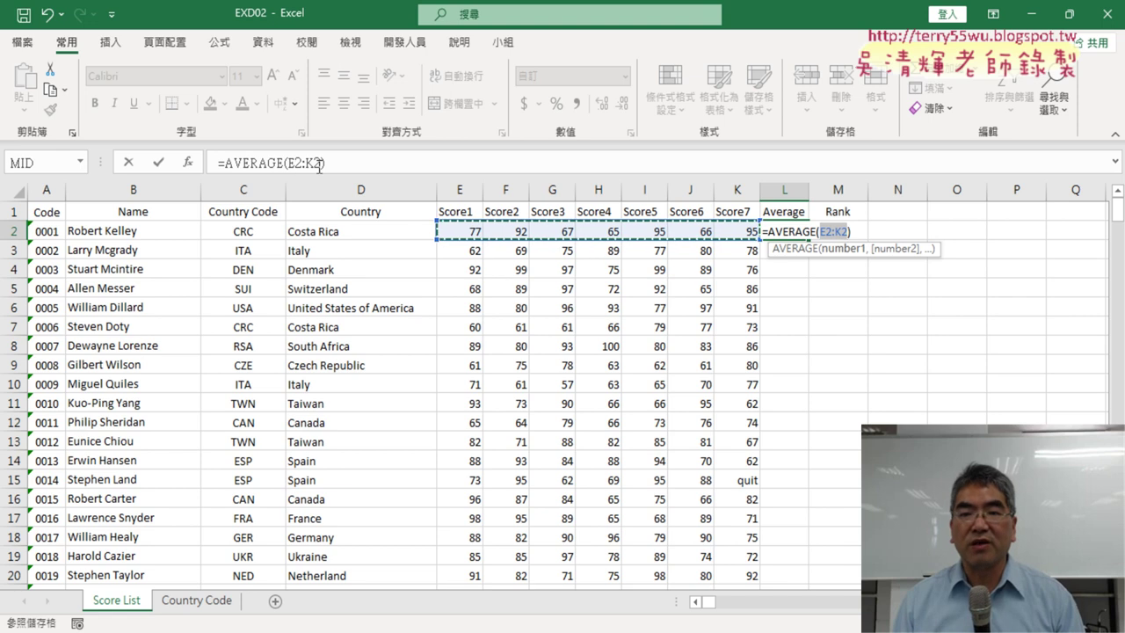
left_click(159, 163)
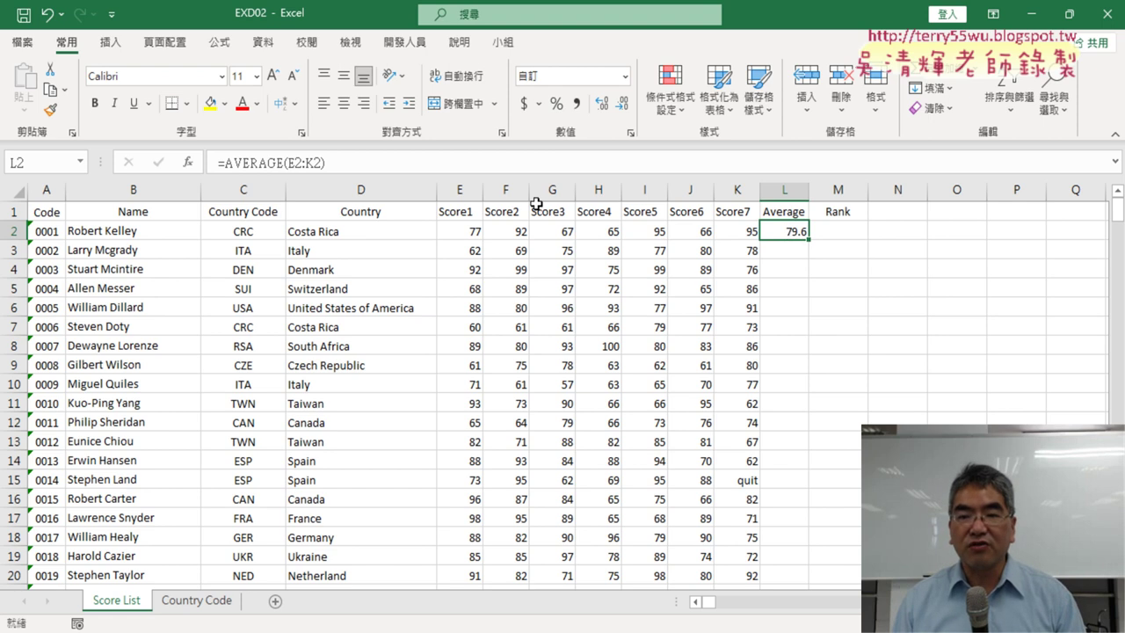
Step: Wrap the L2 formula as =ROUND(AVERAGE(E2:K2),2)
left_click(227, 164)
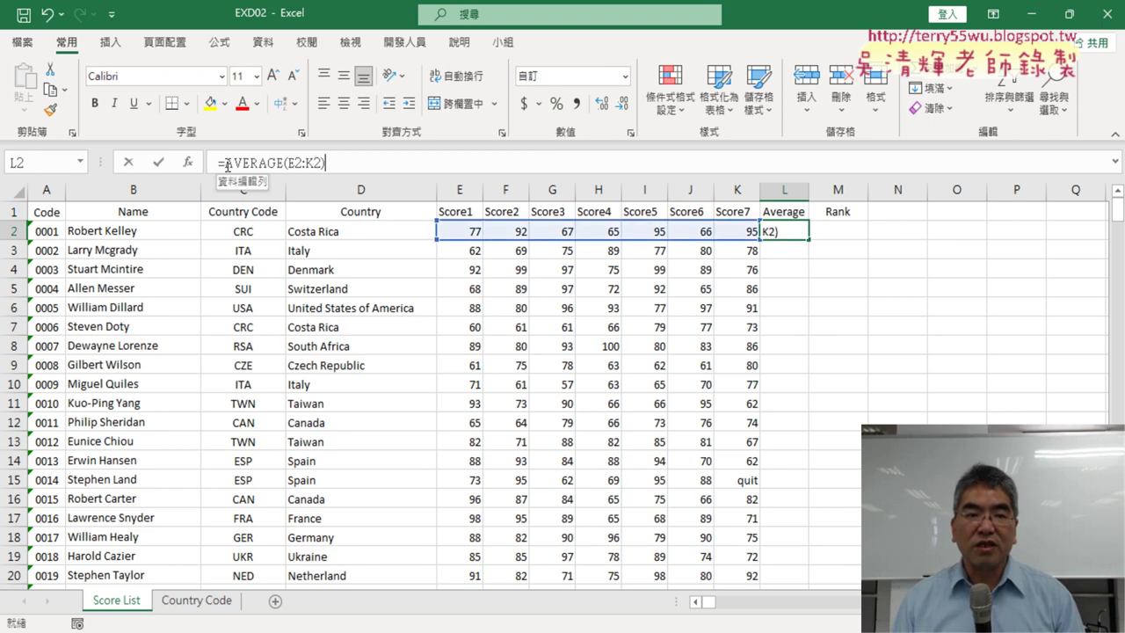
left_click(227, 165)
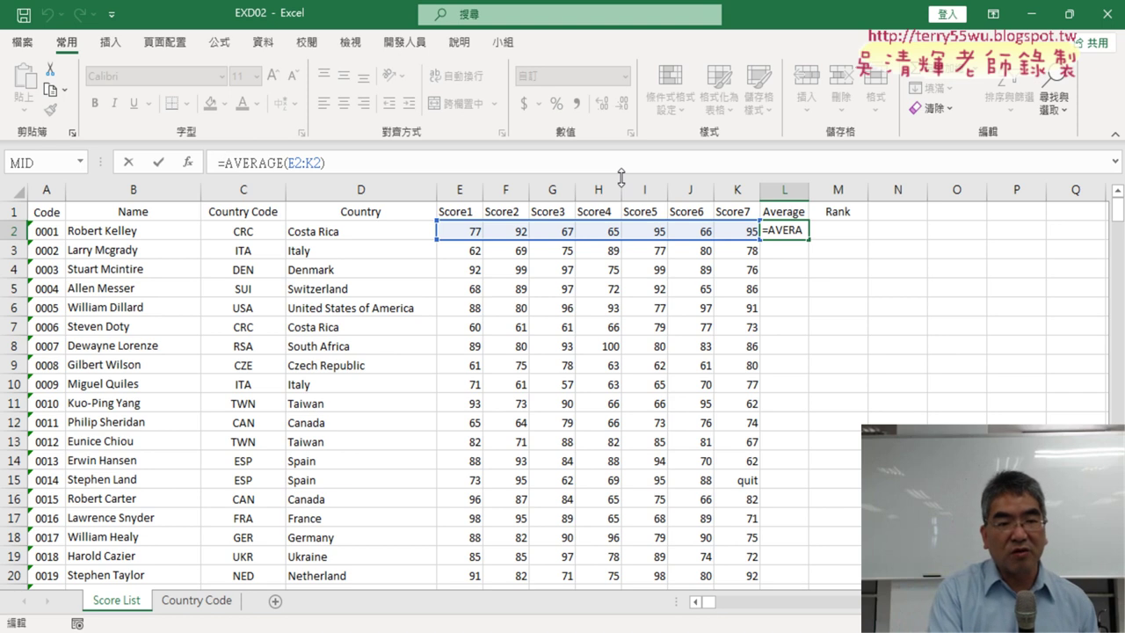
type("r")
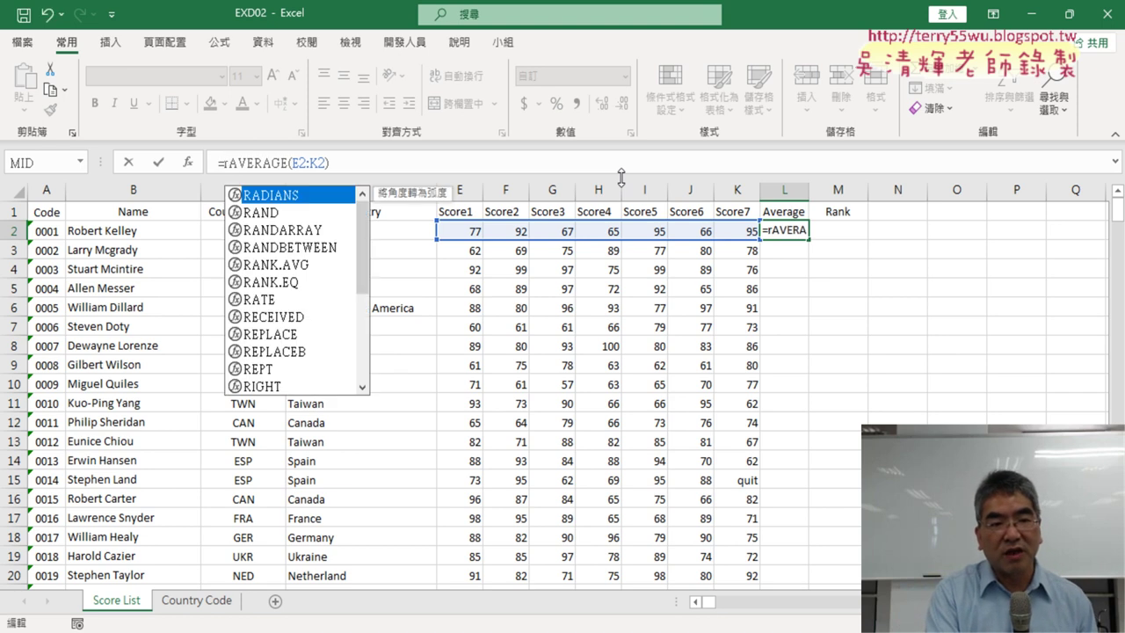
type("o")
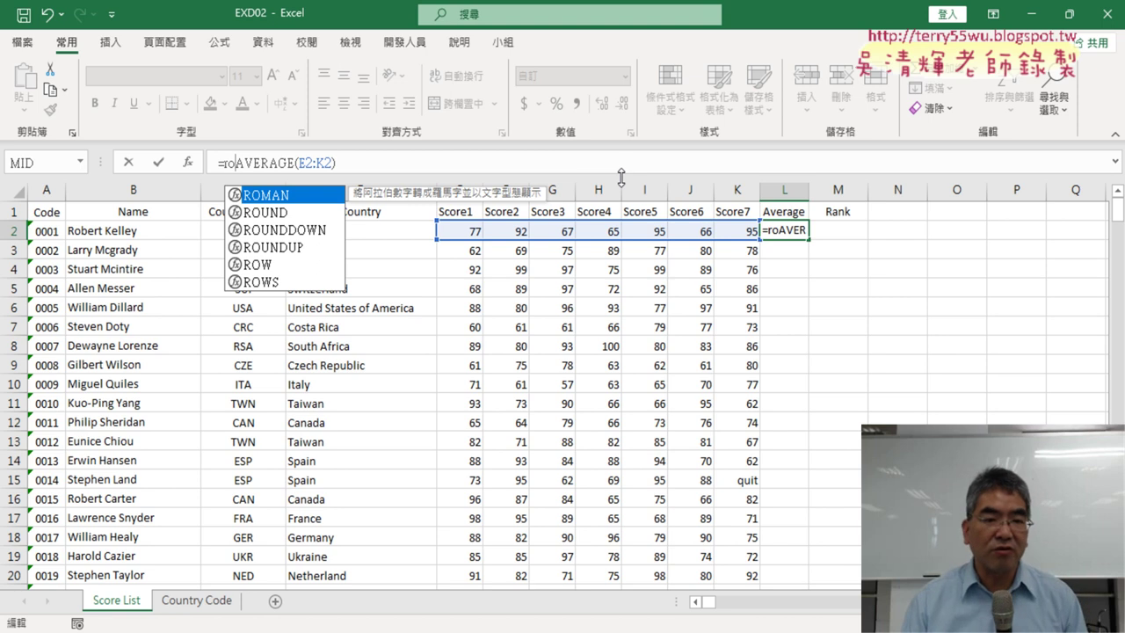
double_click(284, 212)
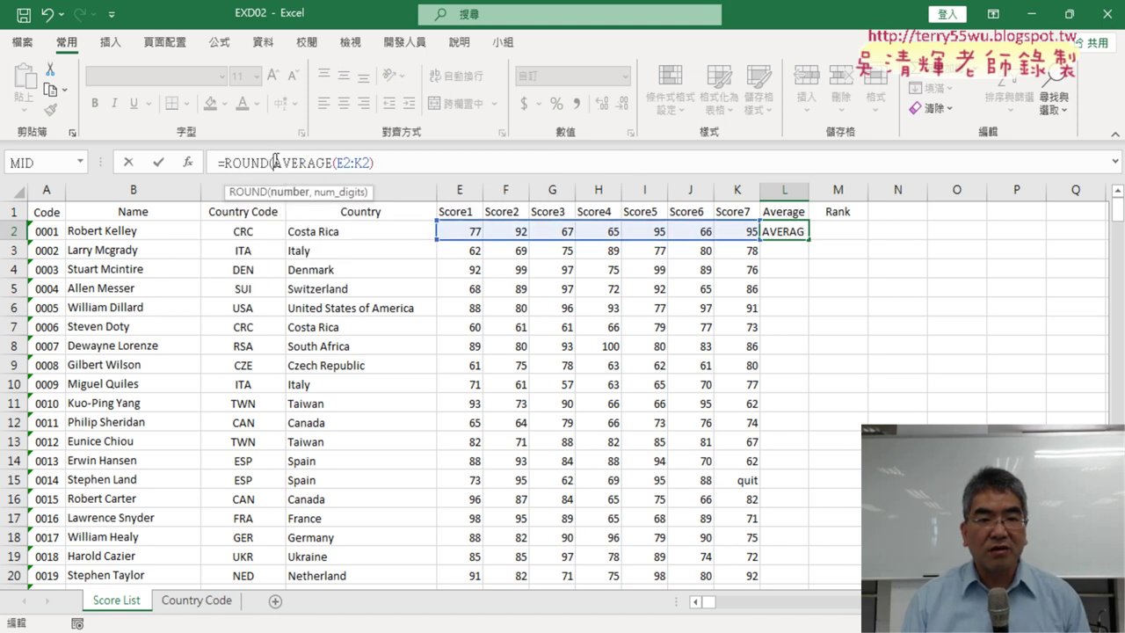
left_click_drag(274, 164, 383, 164)
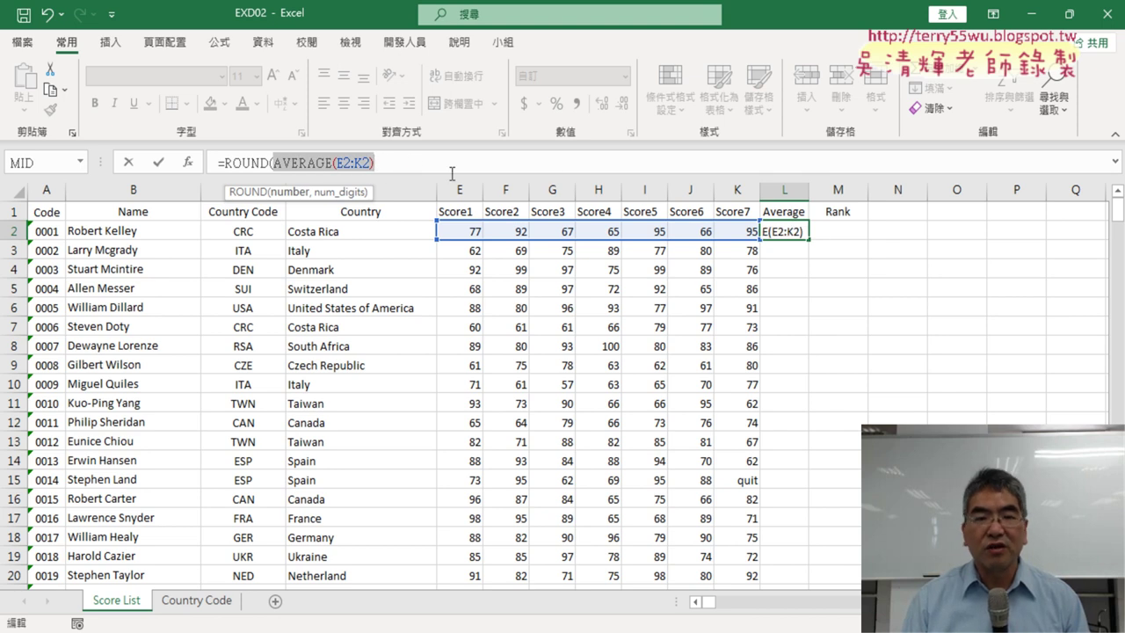
left_click(397, 165)
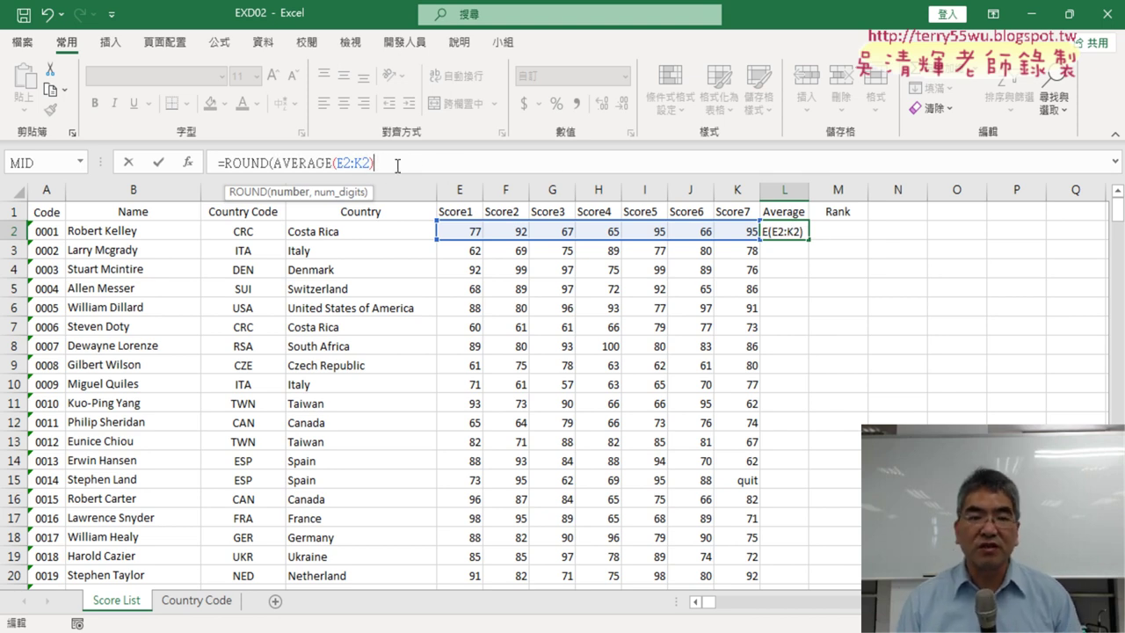
type(",")
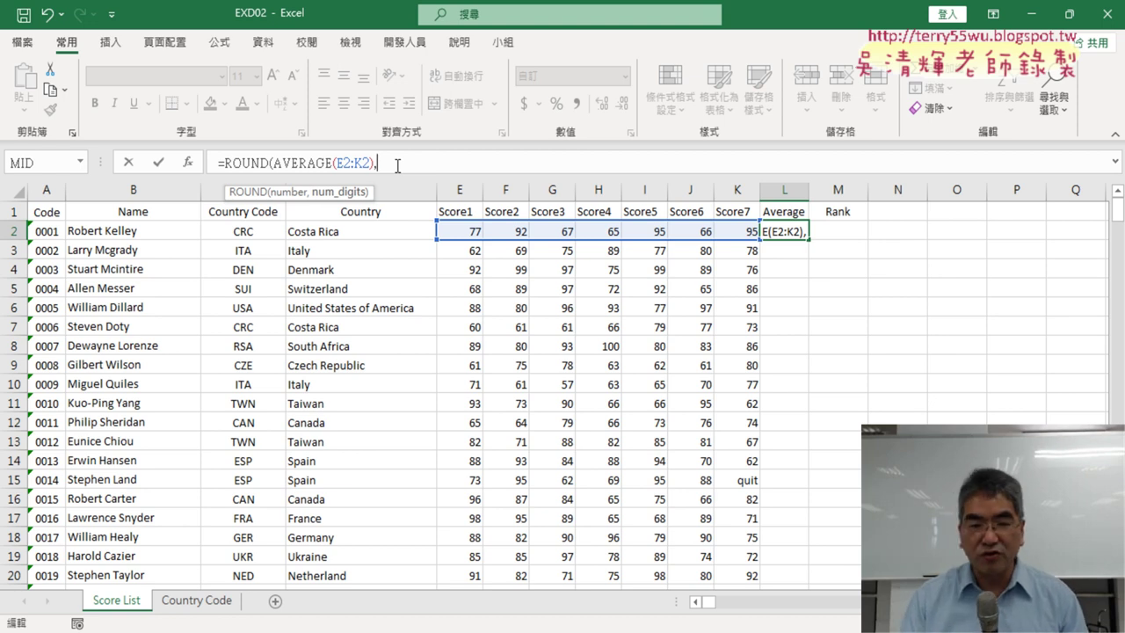
type("2")
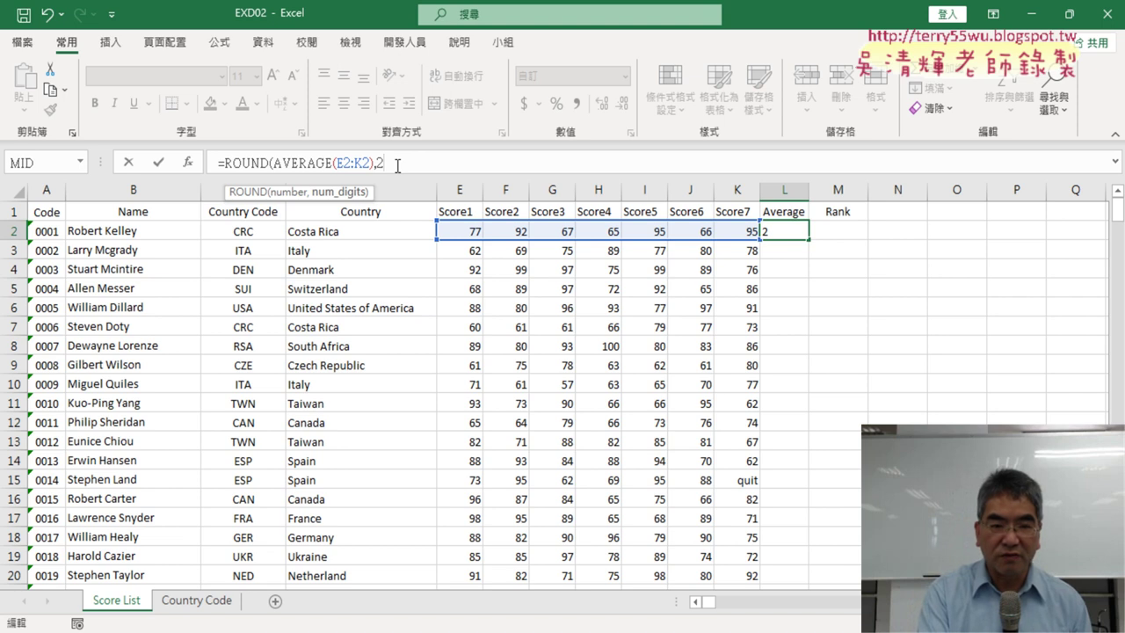
type(")")
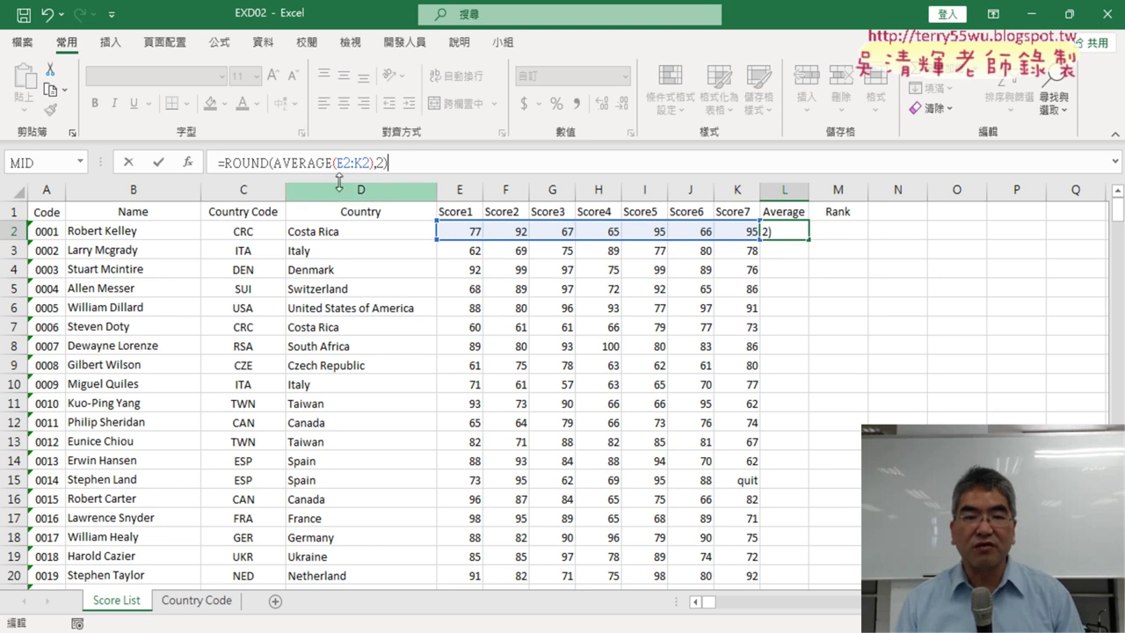
left_click(159, 165)
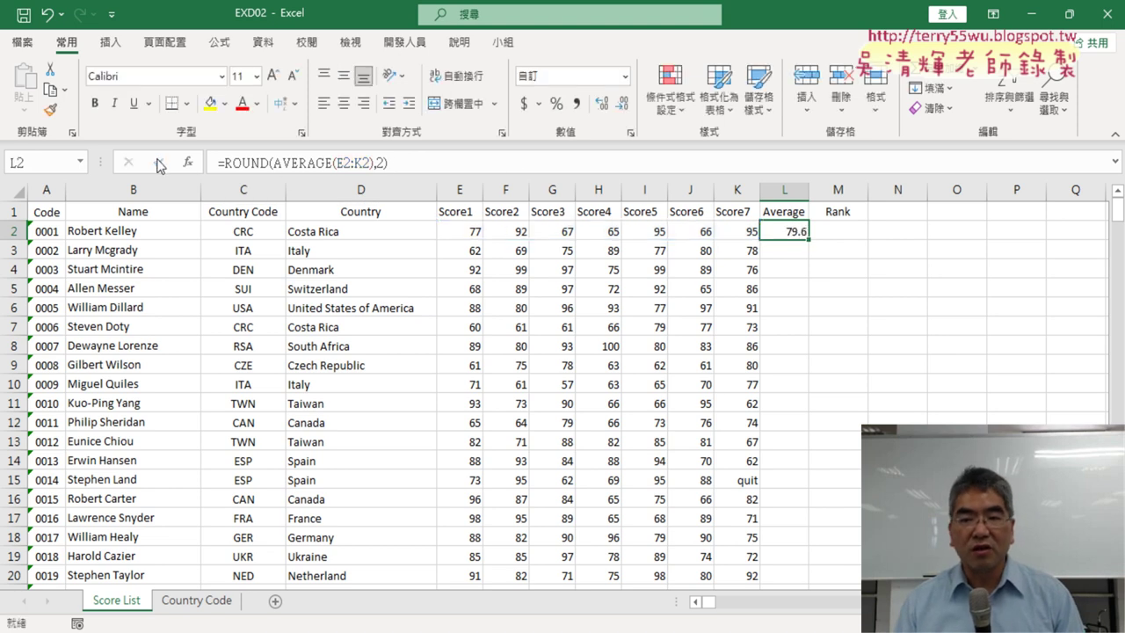
Step: Fill the rounded average down column L, then cancel the Format Cells Number settings
double_click(811, 238)
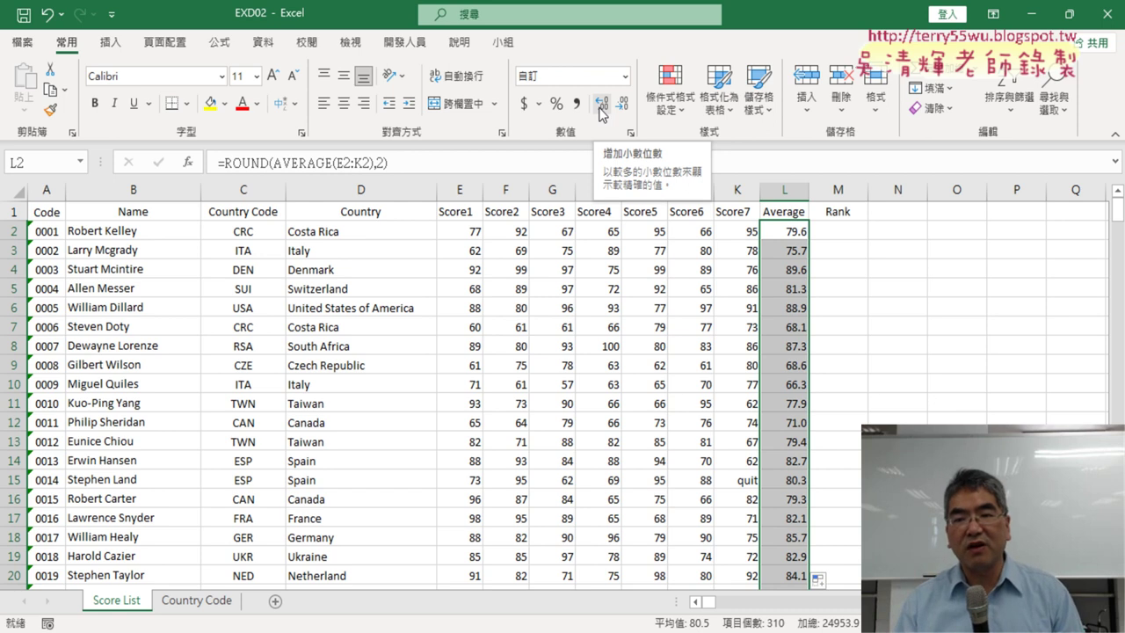
right_click(791, 237)
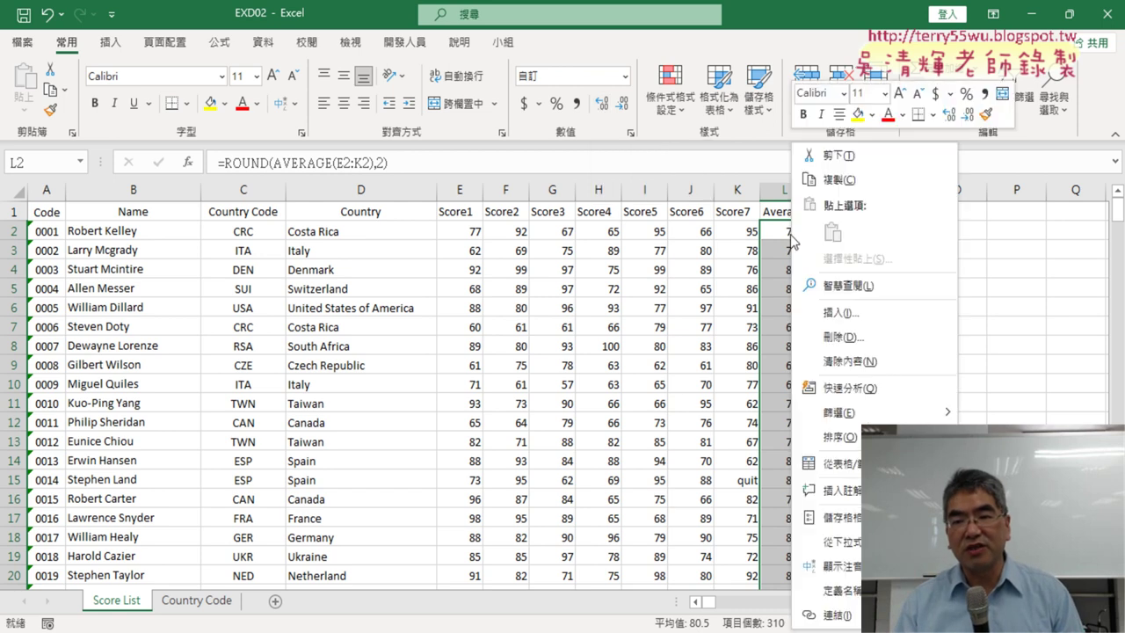
left_click(835, 518)
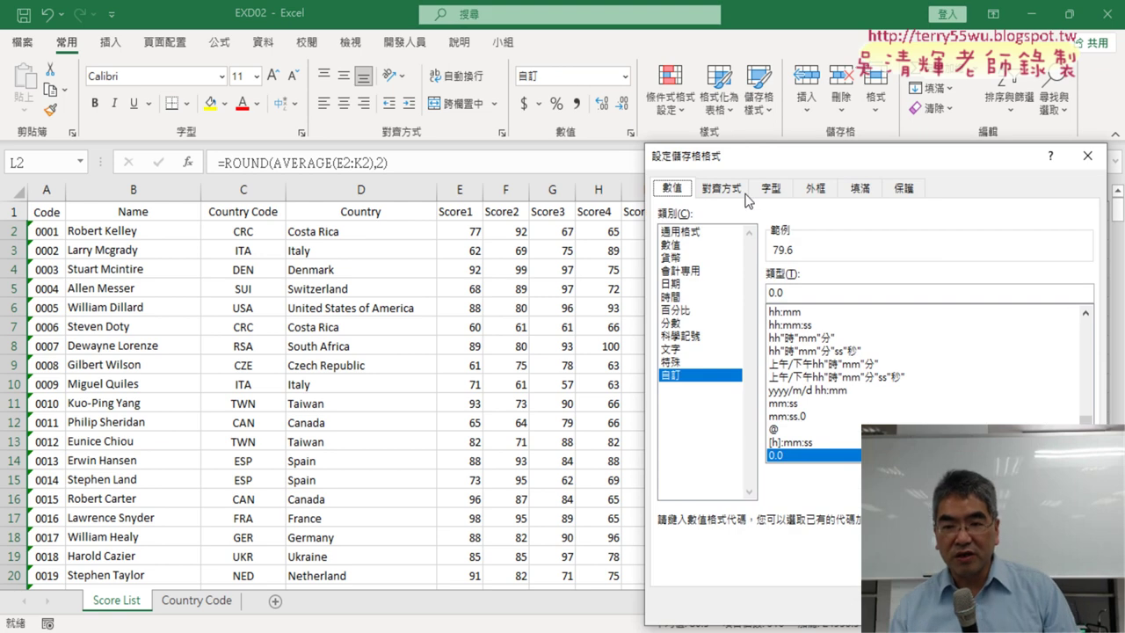
left_click(672, 245)
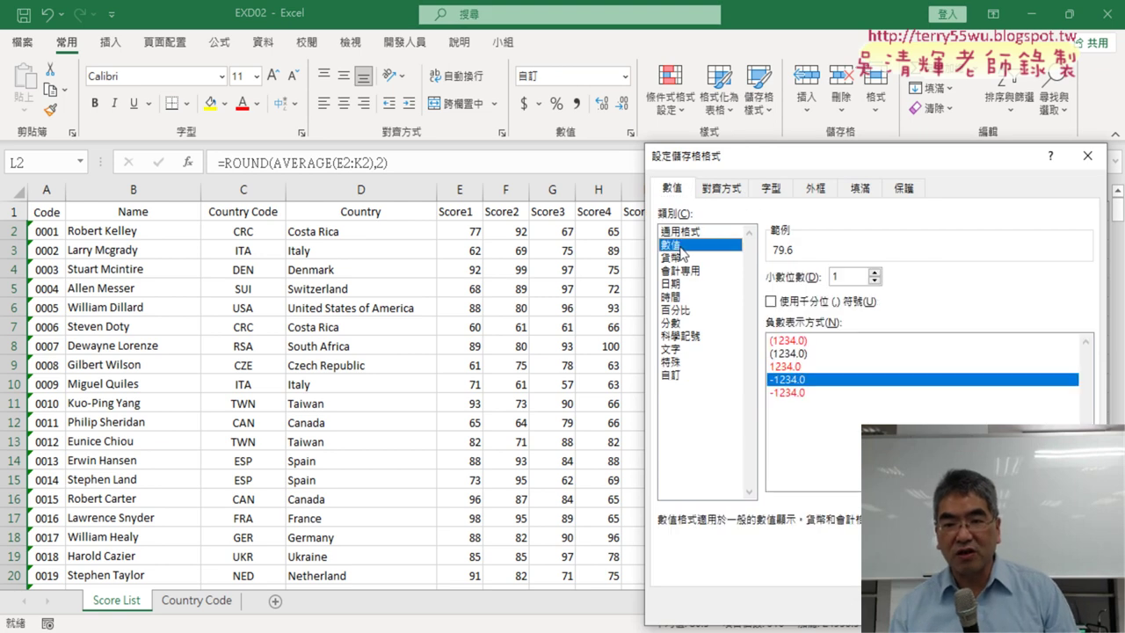
left_click(876, 273)
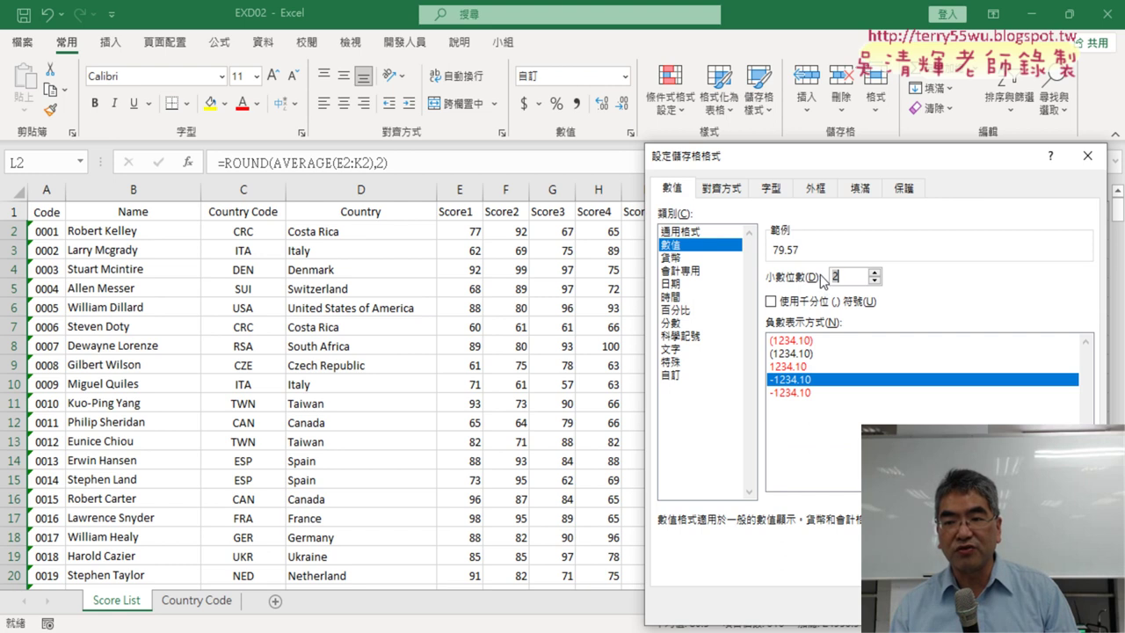
left_click(846, 280)
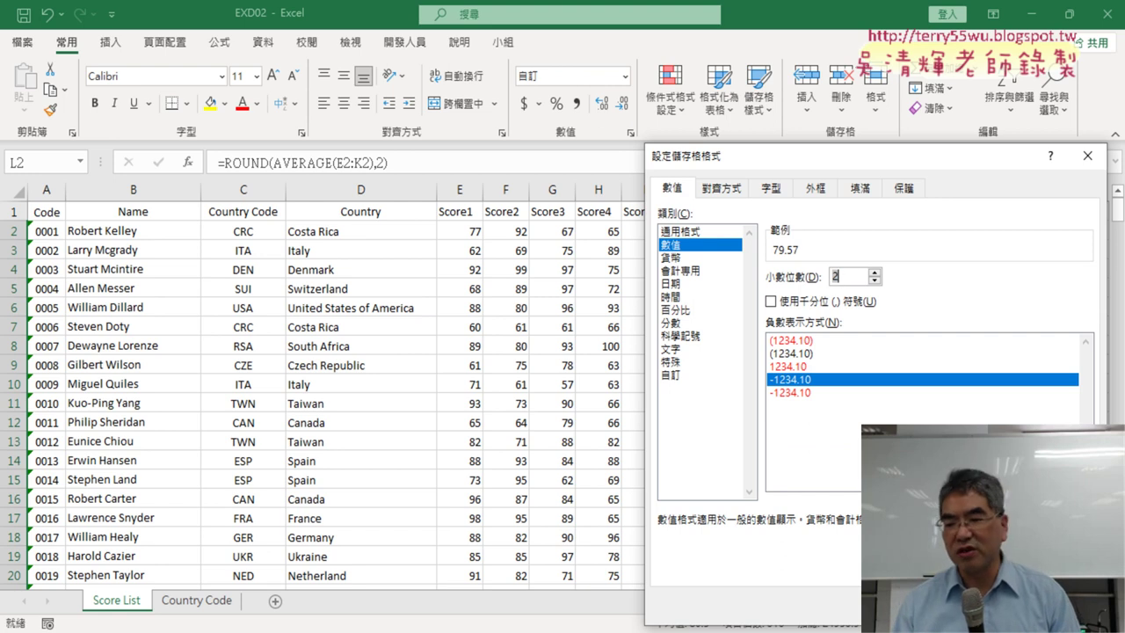
key("Escape")
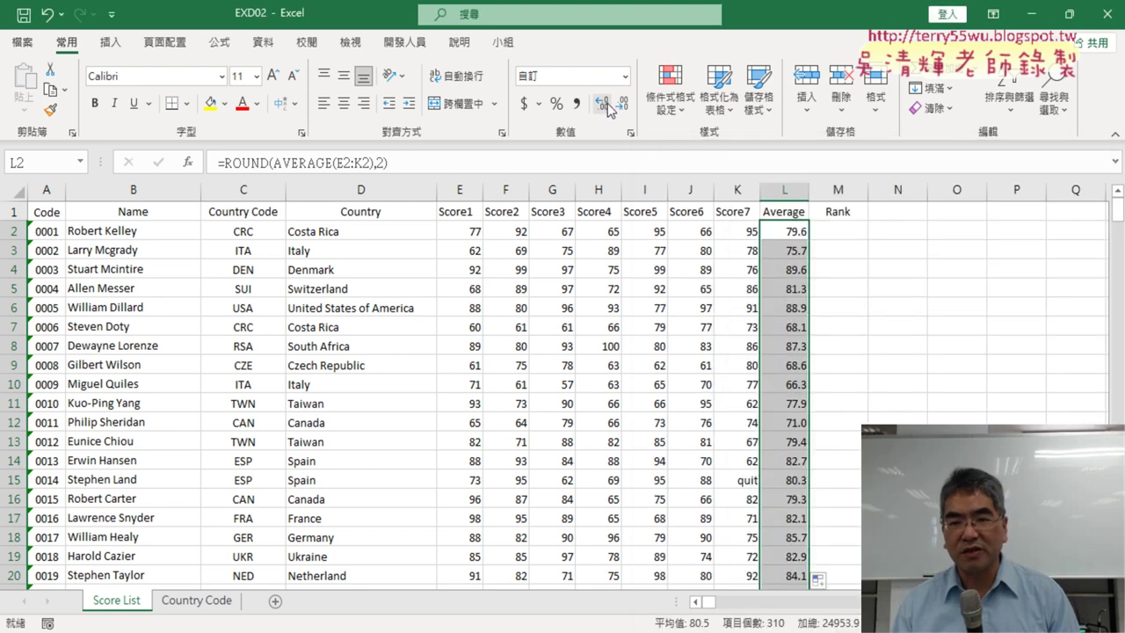
Step: Show the averages with two decimal places using Increase and Decrease Decimal
left_click(607, 105)
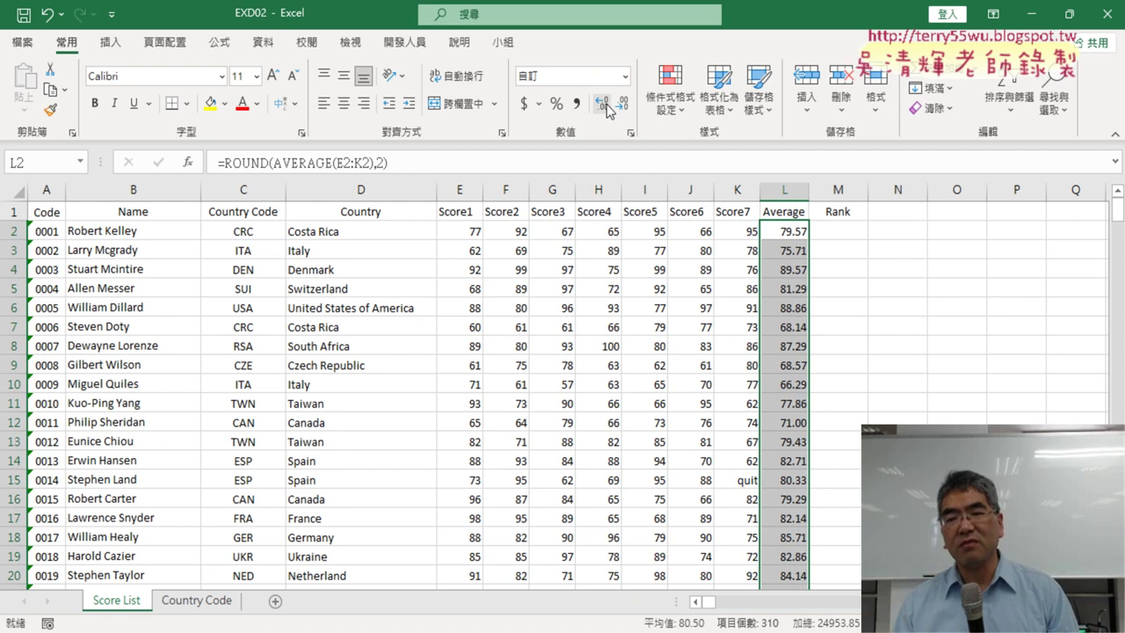
left_click(606, 105)
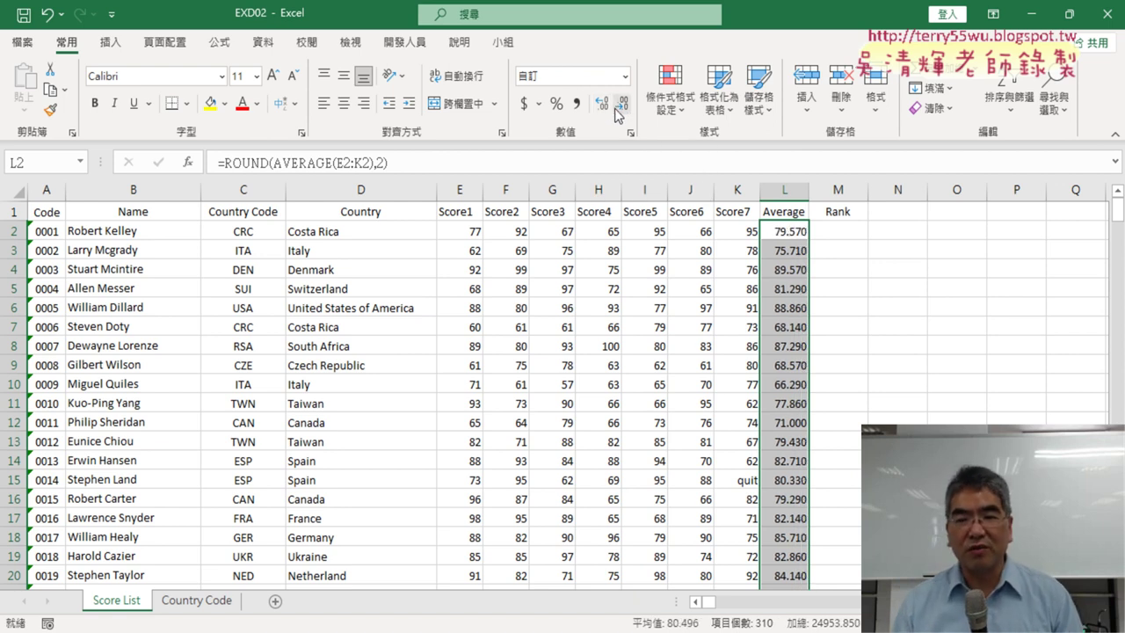
left_click(616, 109)
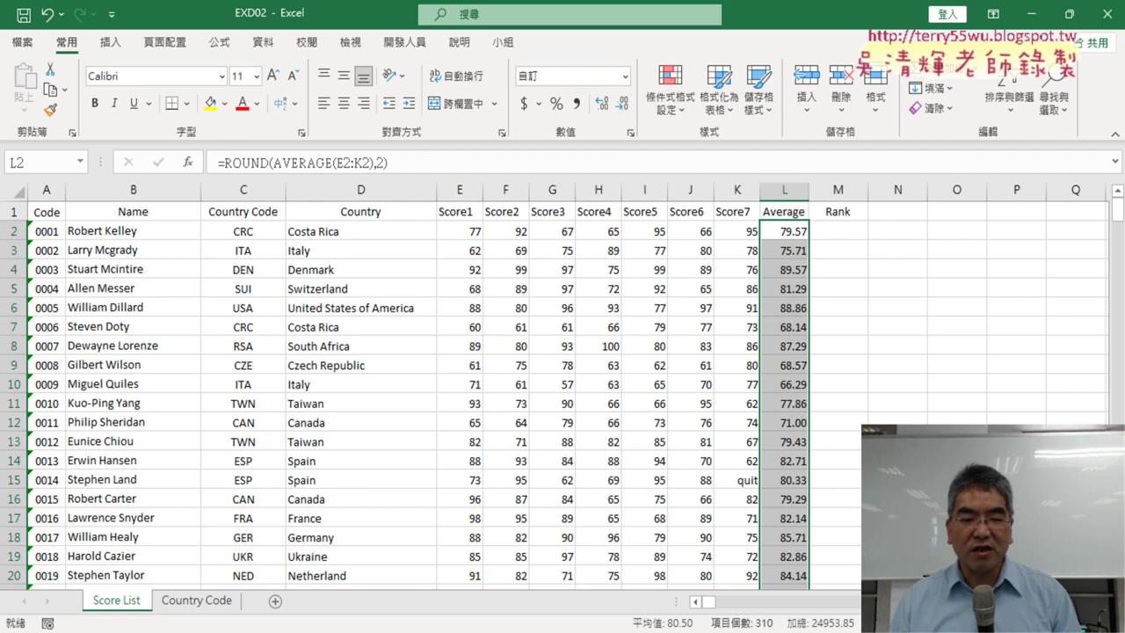
key("alt+Tab")
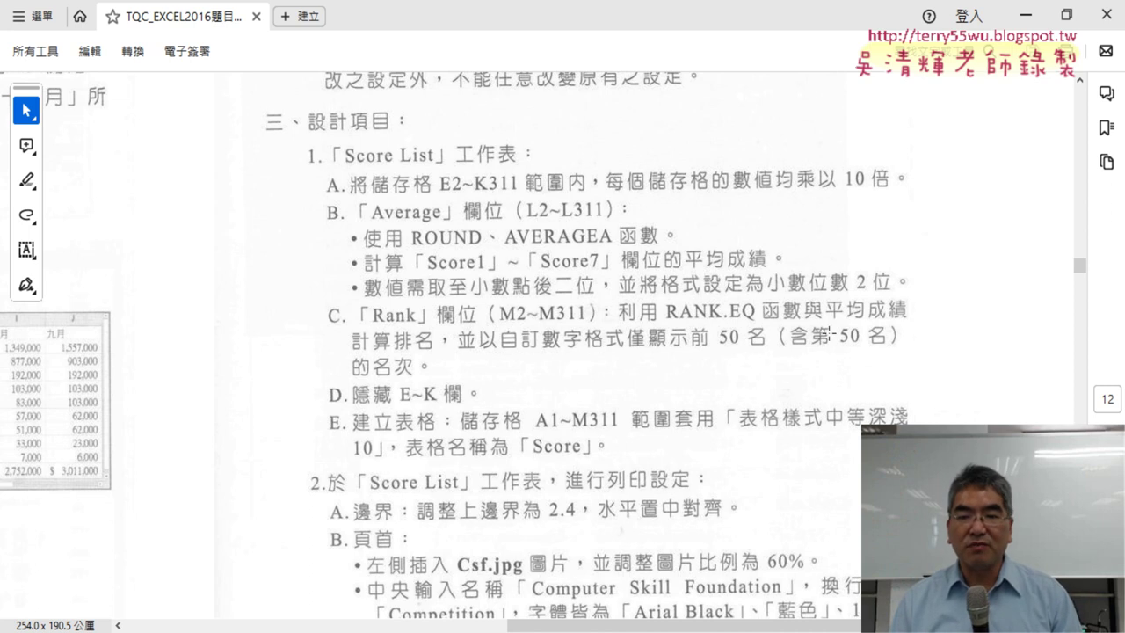
left_click(1026, 14)
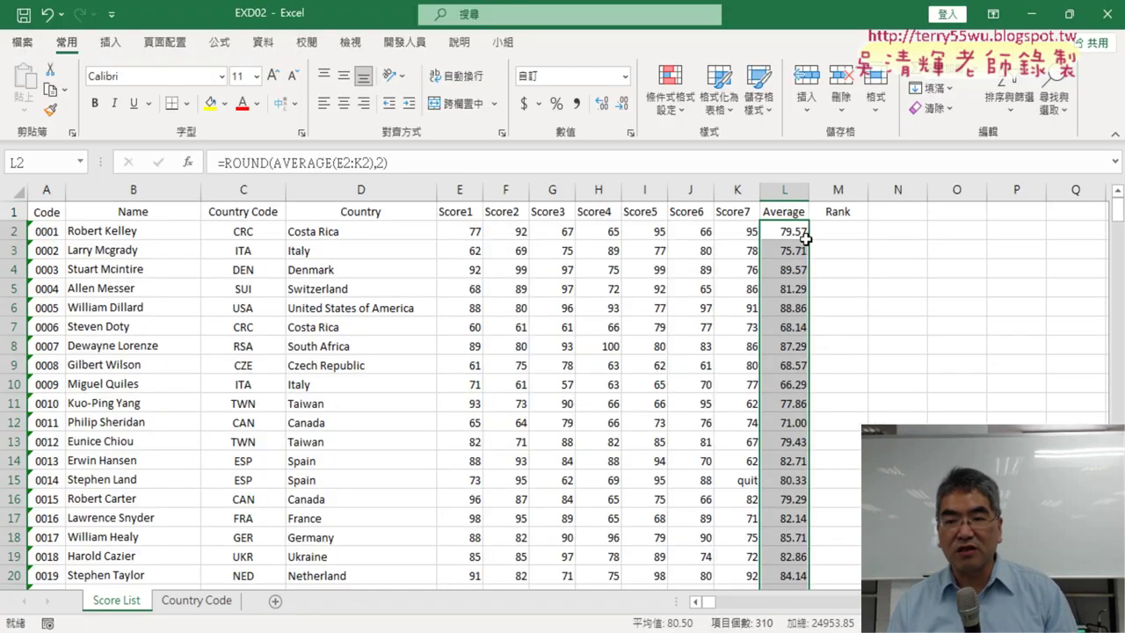
left_click(847, 231)
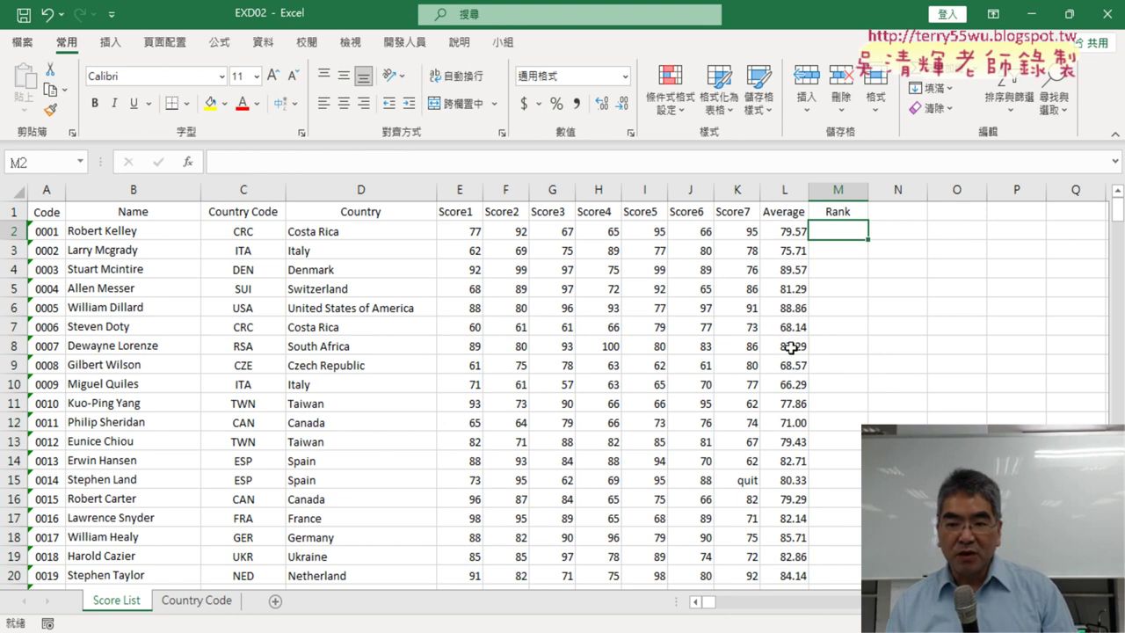
scroll(791, 349, "down", 1)
left_click(802, 252)
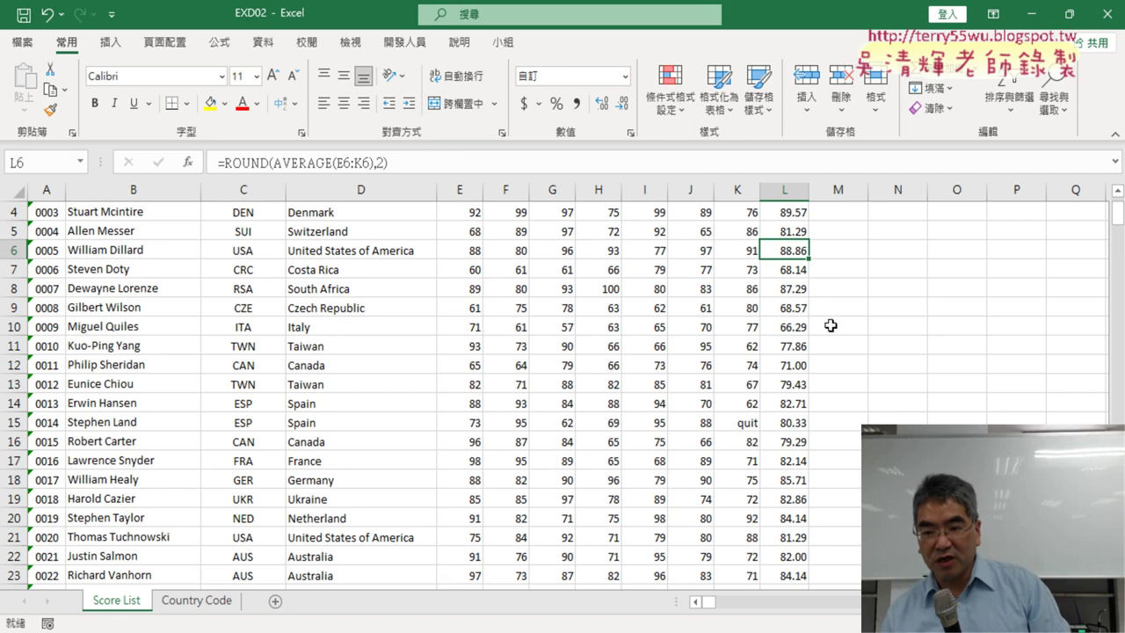
scroll(831, 324, "down", 2)
scroll(832, 325, "down", 2)
scroll(831, 326, "down", 2)
scroll(831, 325, "down", 2)
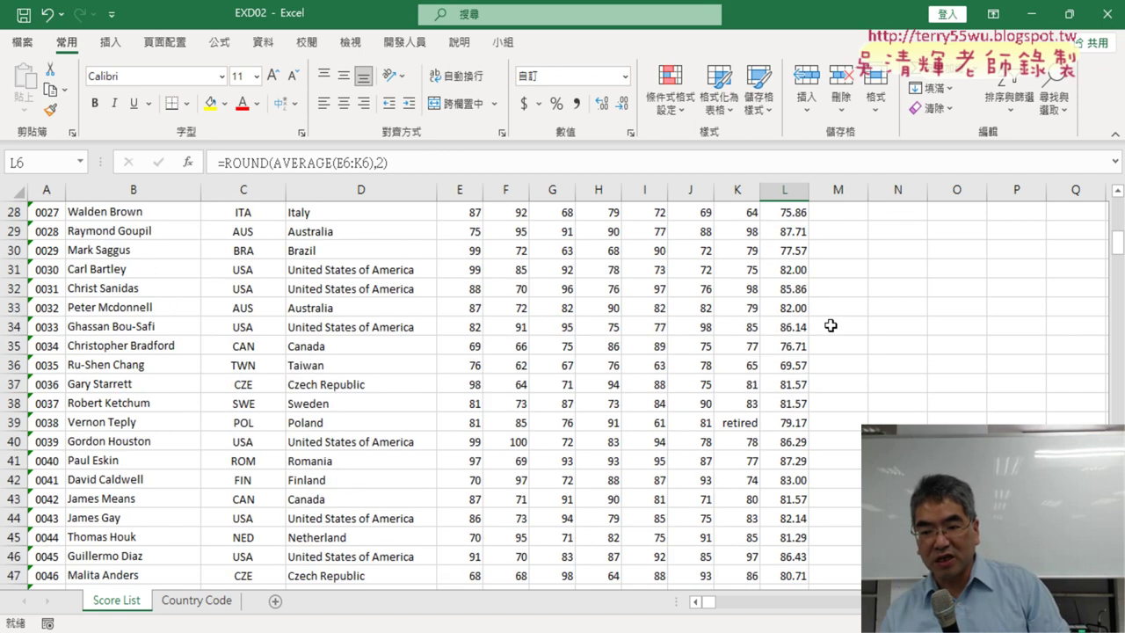
scroll(830, 325, "down", 3)
scroll(831, 325, "up", 4)
scroll(830, 325, "up", 8)
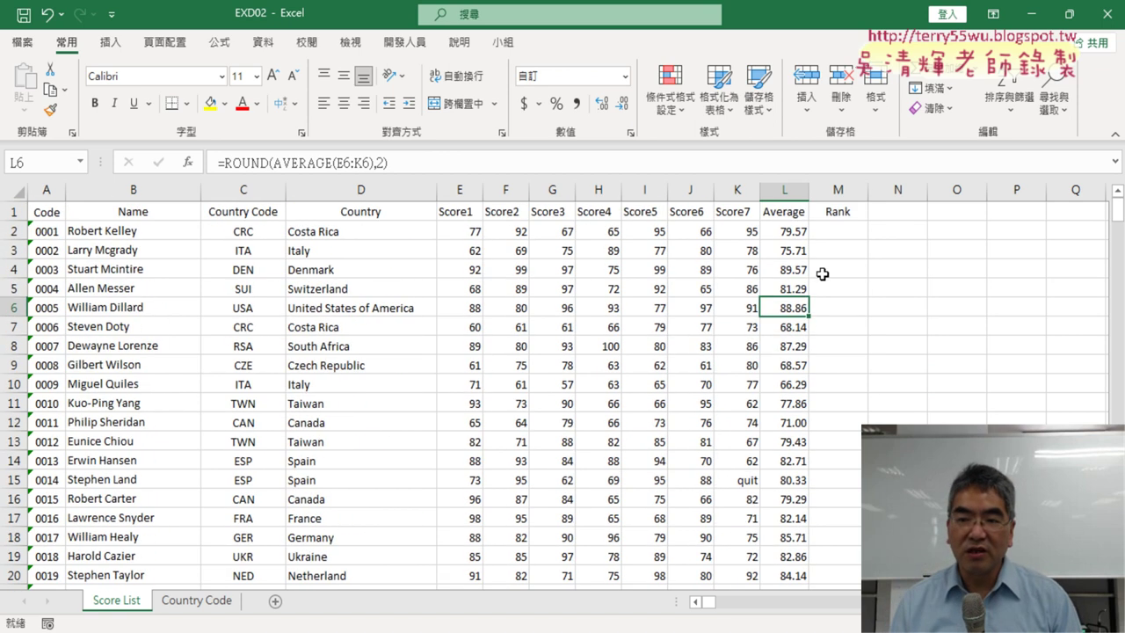
left_click(846, 231)
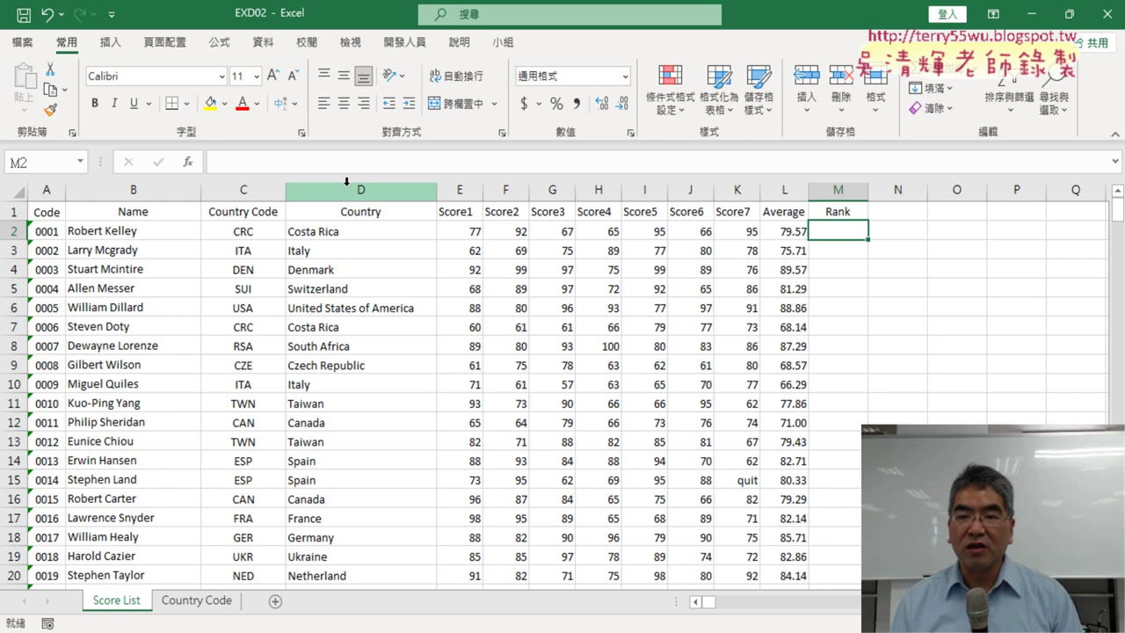
left_click(790, 215)
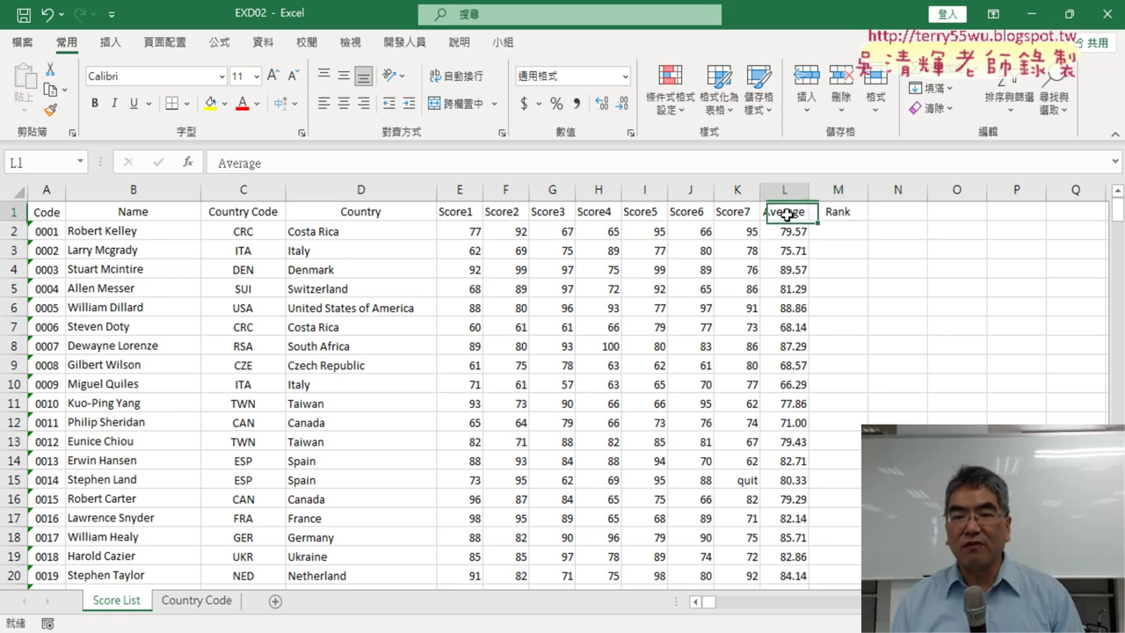
Step: Sort the Score List by Average from highest to lowest
left_click(262, 41)
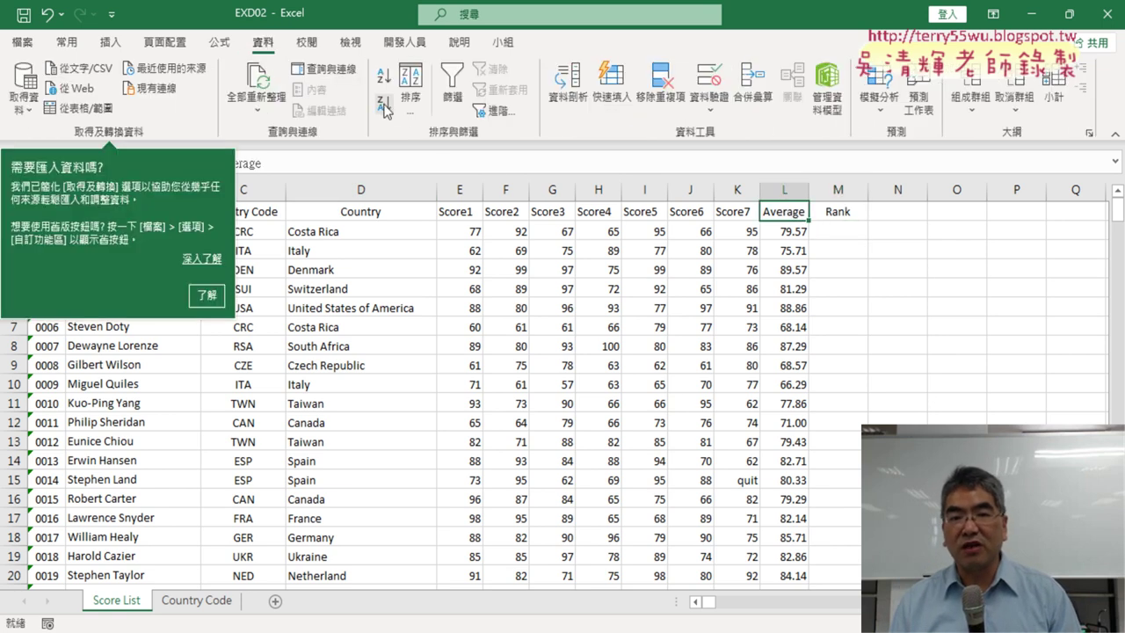
left_click(385, 110)
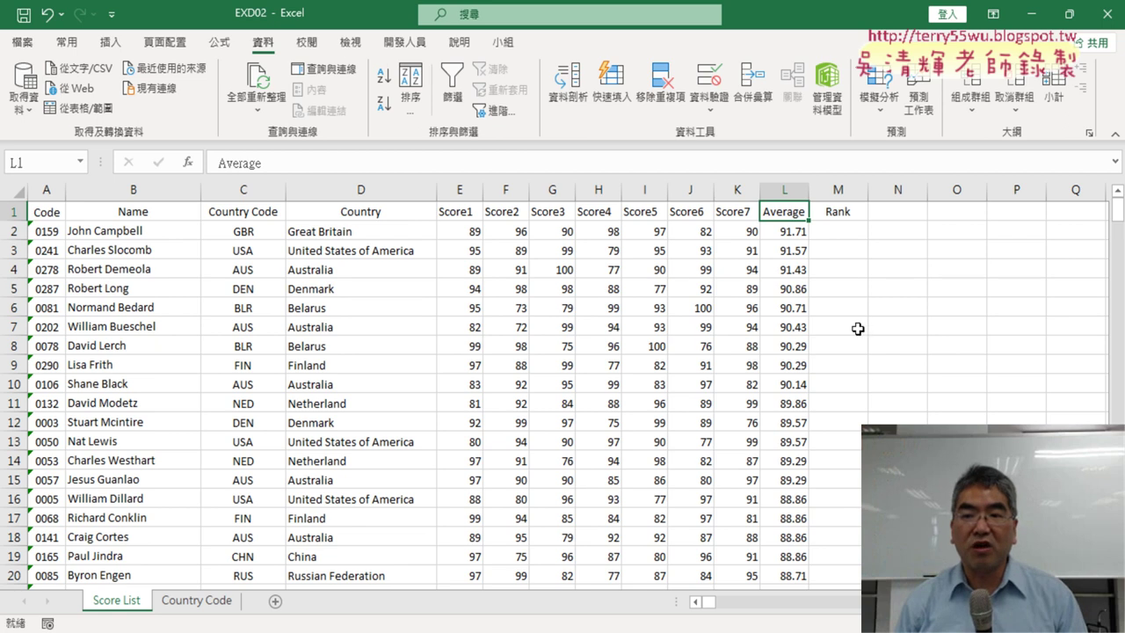
left_click(850, 218)
Step: Number the Rank column 1, 2, 3… down column M as a filled series
left_click(847, 233)
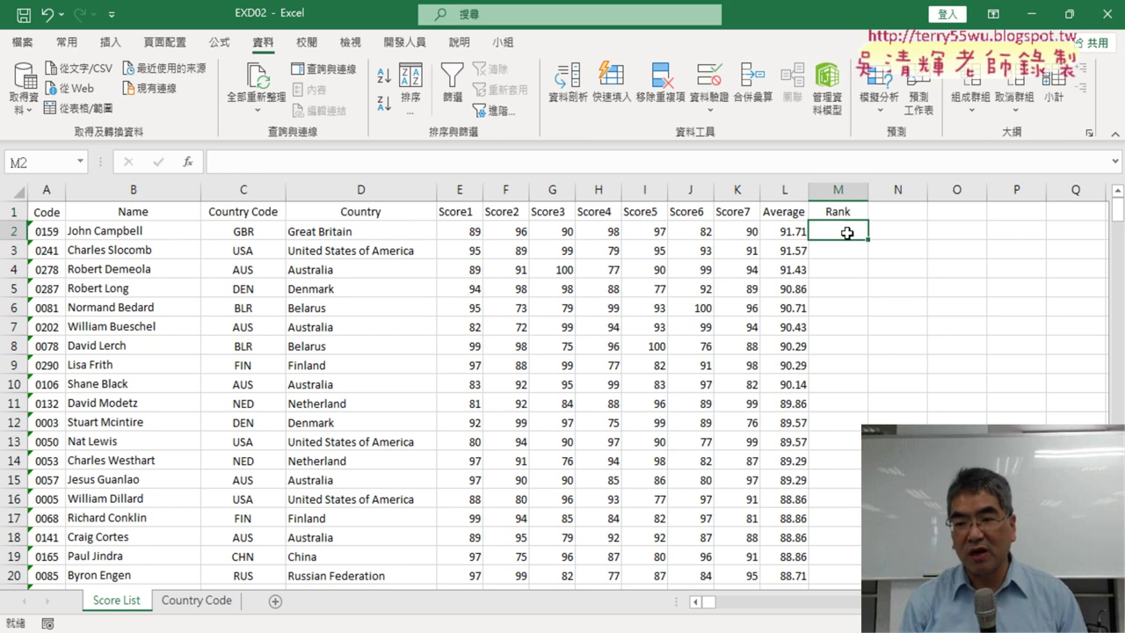
type("1")
left_click(845, 252)
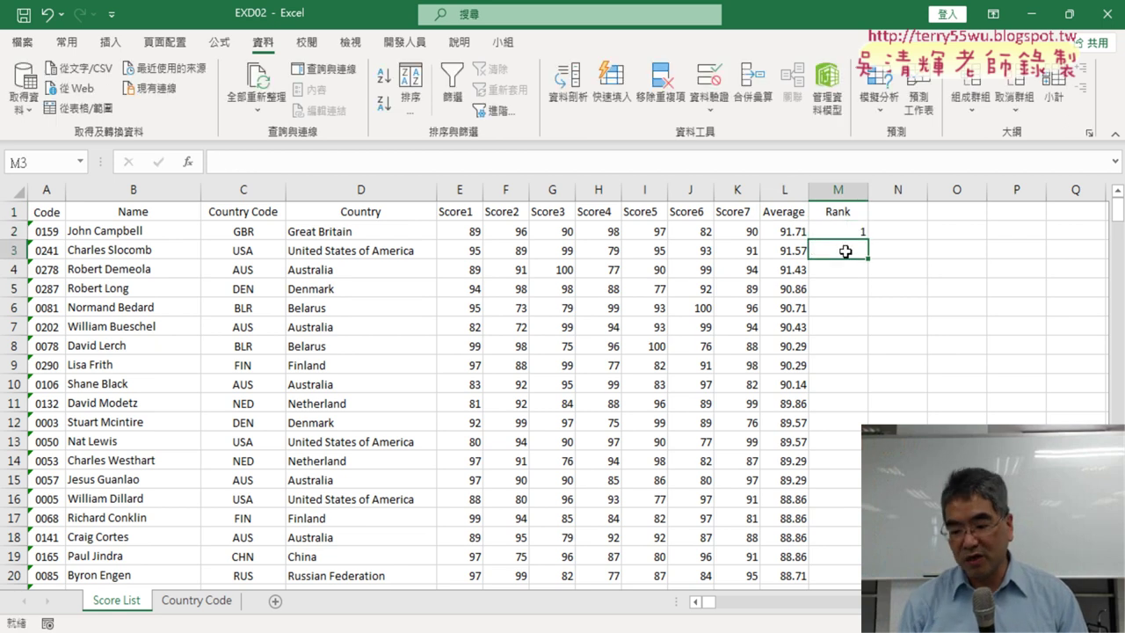
type("2")
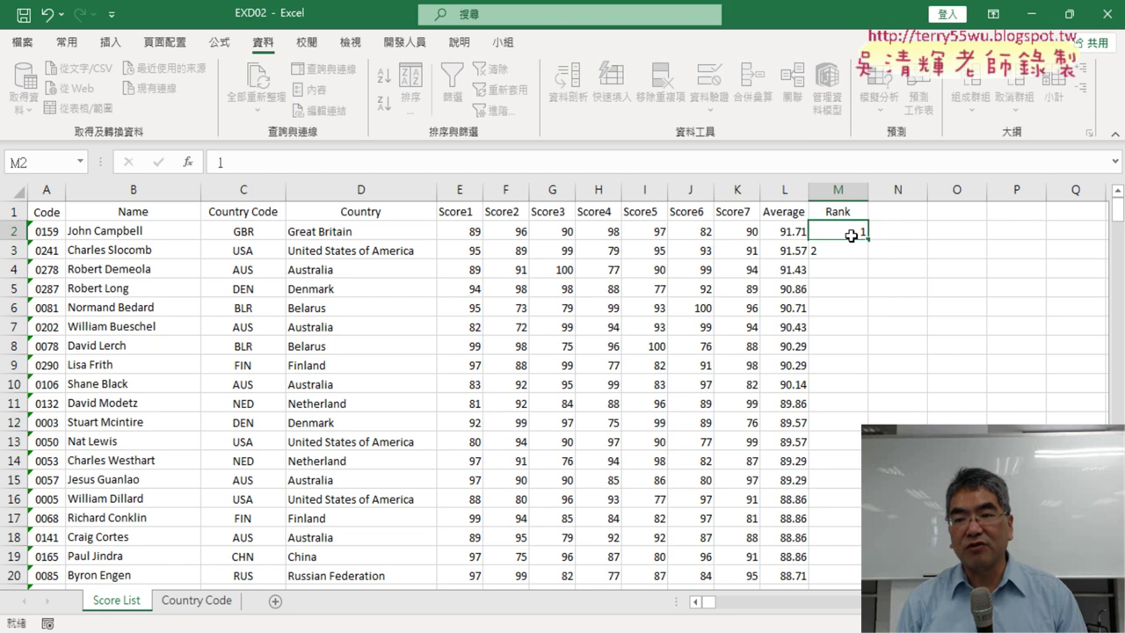
left_click_drag(853, 236, 868, 255)
double_click(869, 259)
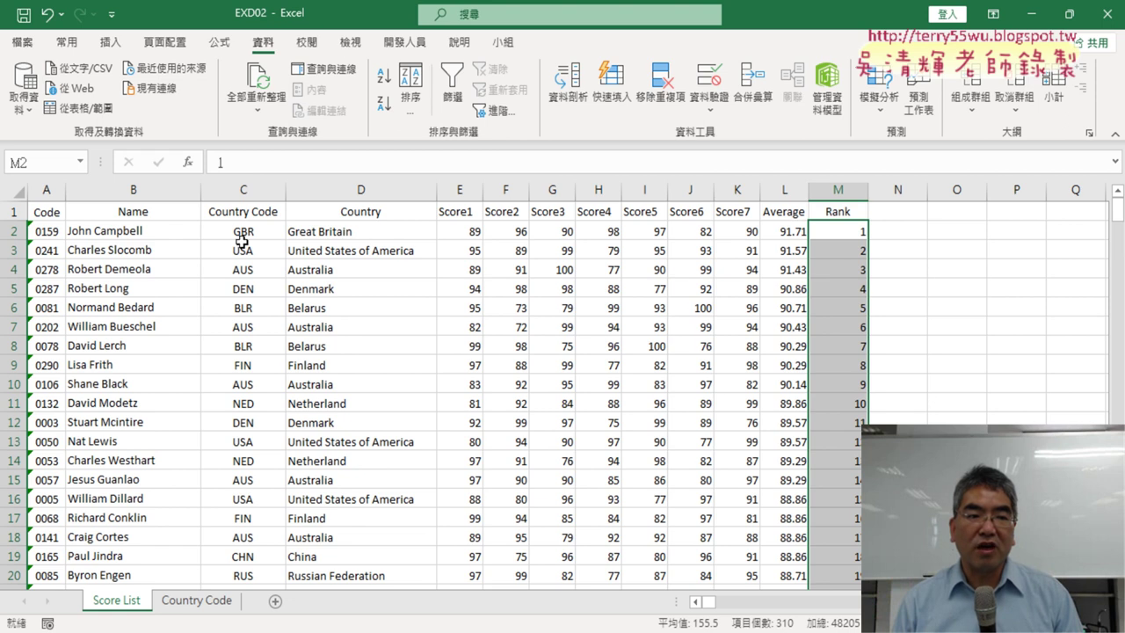
left_click(48, 212)
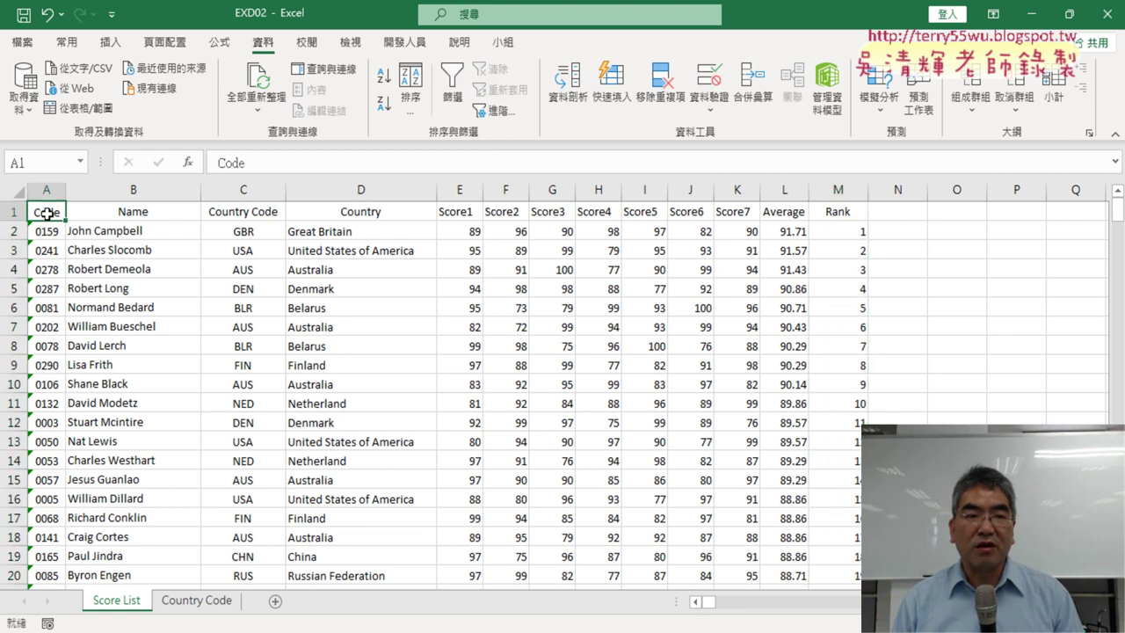
Step: Sort the list by Code ascending and select the old ranks M2:M311
left_click(383, 80)
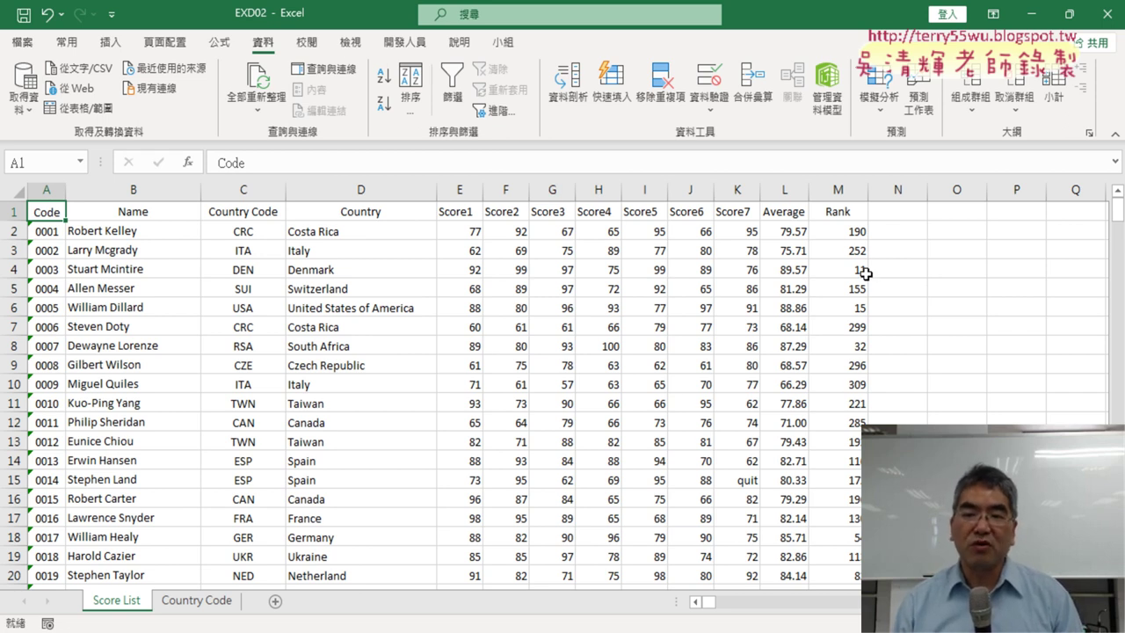
left_click(855, 233)
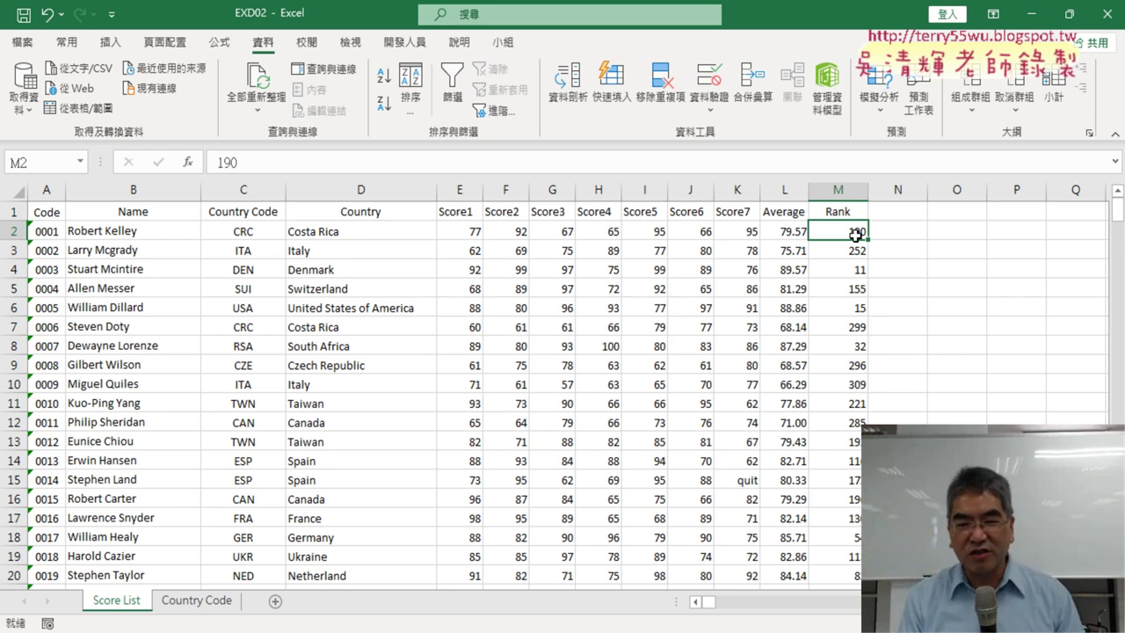
key("ctrl+shift+Down")
Step: Clear the old rank values from column M and select M2
key("Delete")
key("ctrl+BackSpace")
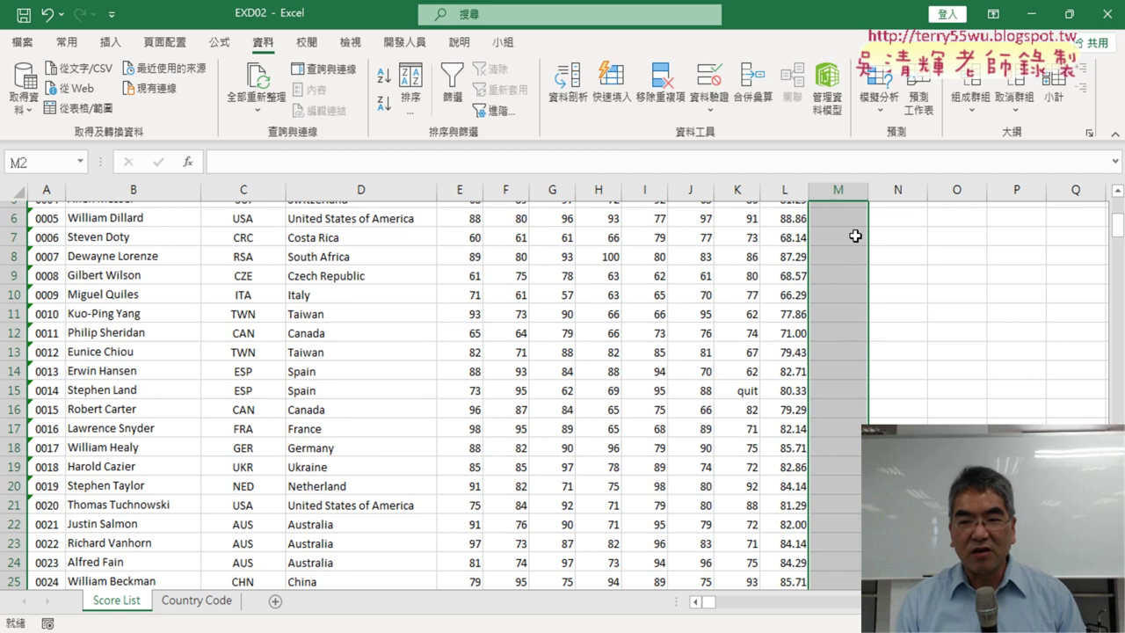
left_click(853, 232)
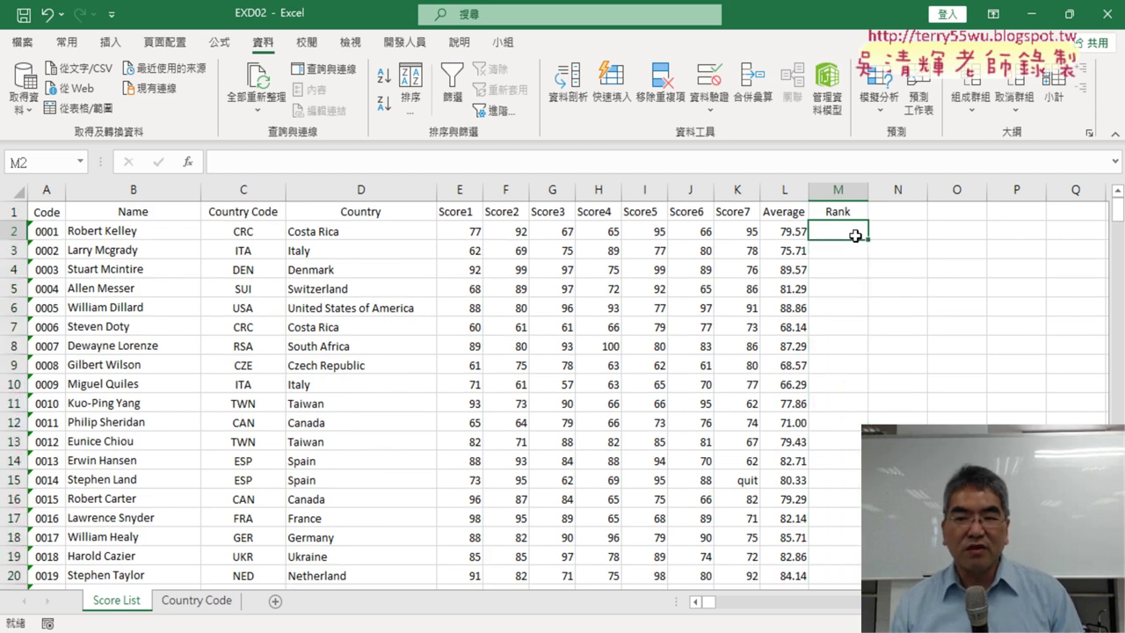
Step: Open Insert Function for M2 and find RANK.EQ under the Statistical category
left_click(188, 162)
left_click_drag(400, 250, 344, 128)
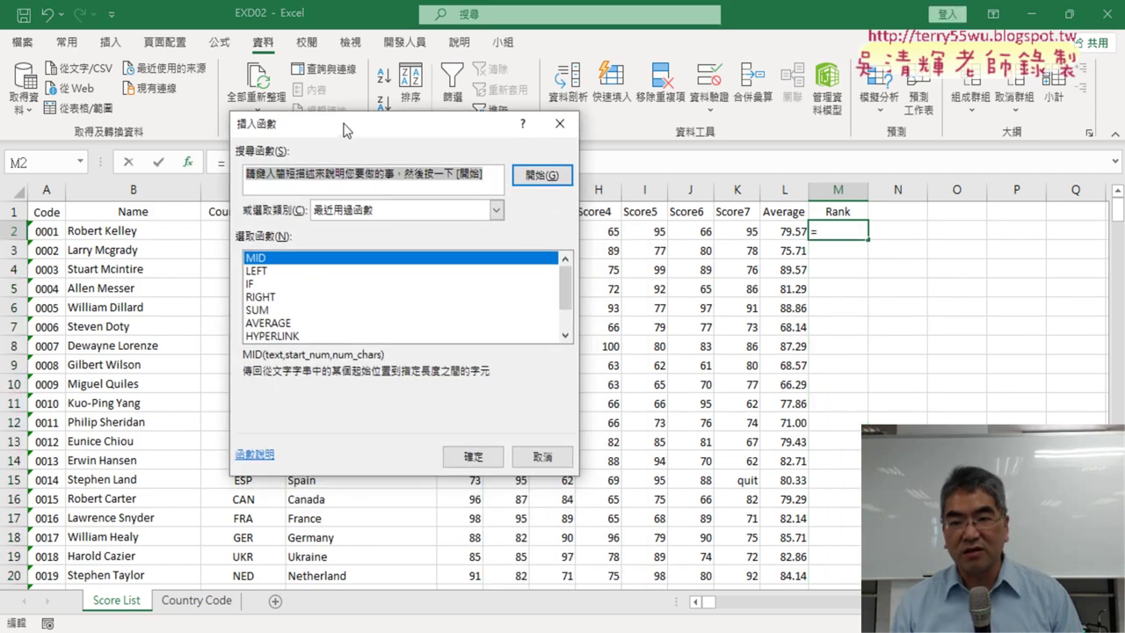
left_click(407, 211)
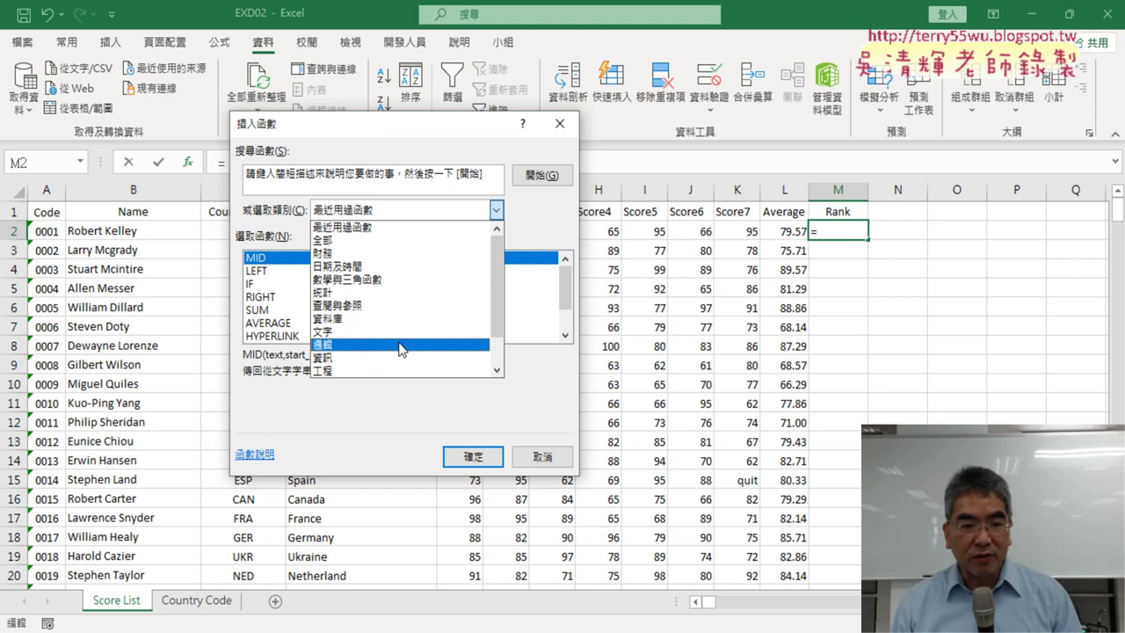
left_click(399, 294)
left_click(565, 336)
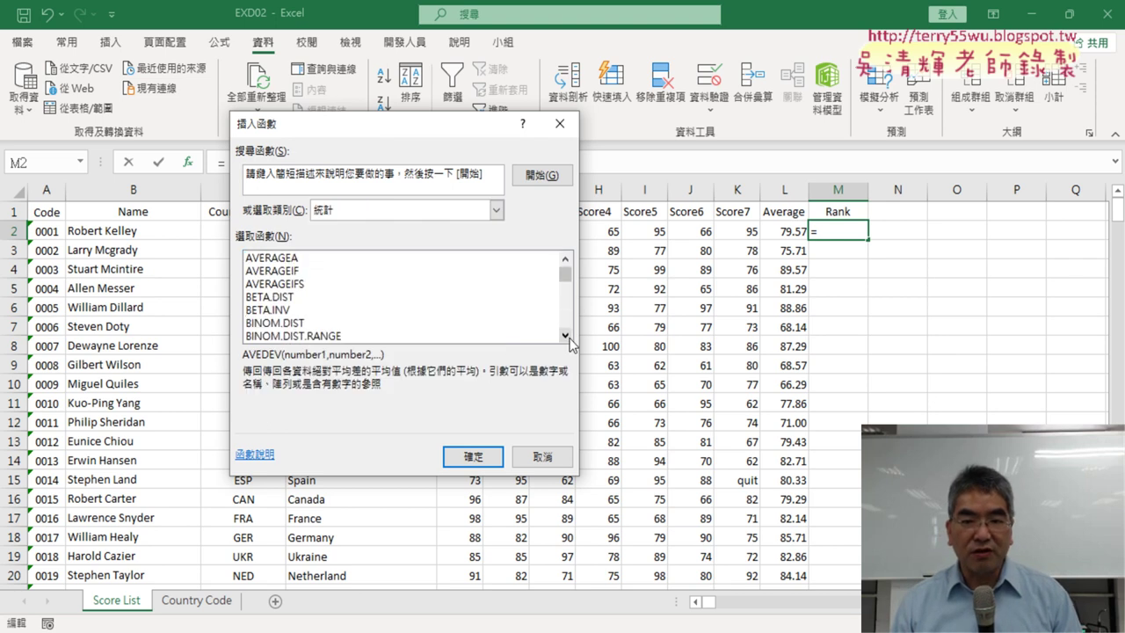
left_click_drag(565, 336, 565, 336)
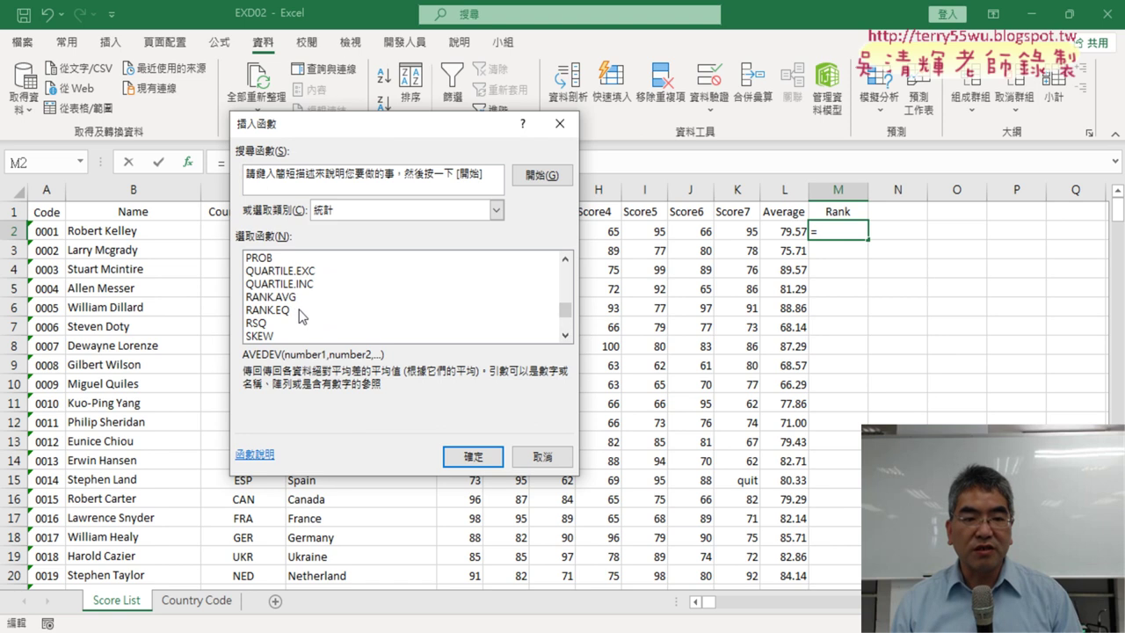
left_click(290, 310)
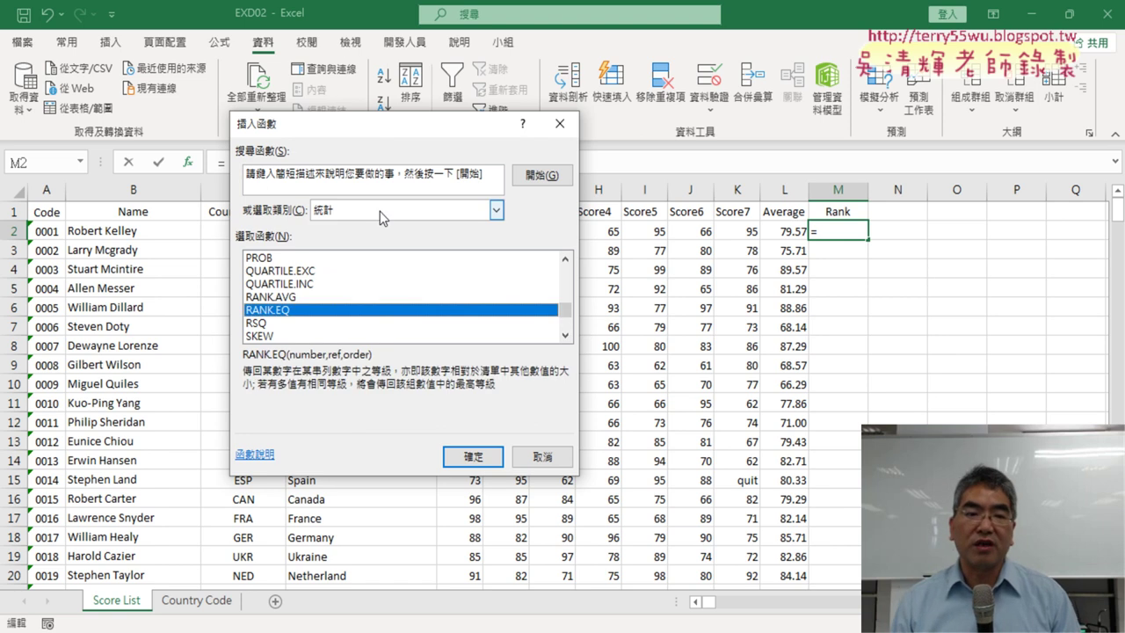
Step: Switch to the All category, locate RANK.EQ and open its Function Arguments
left_click(379, 211)
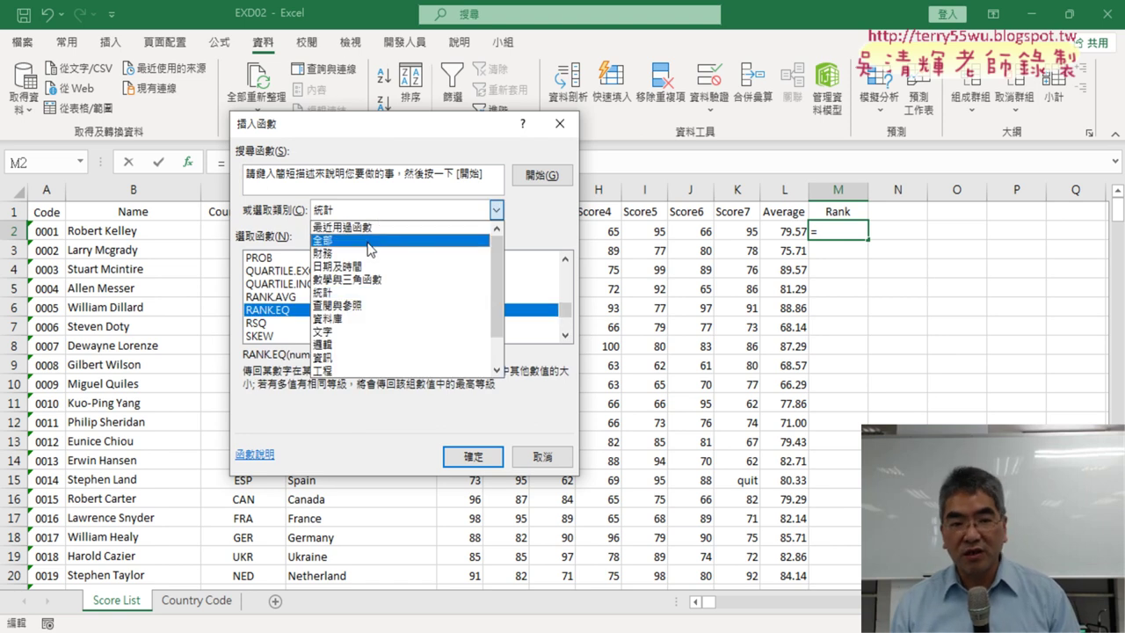
left_click(367, 242)
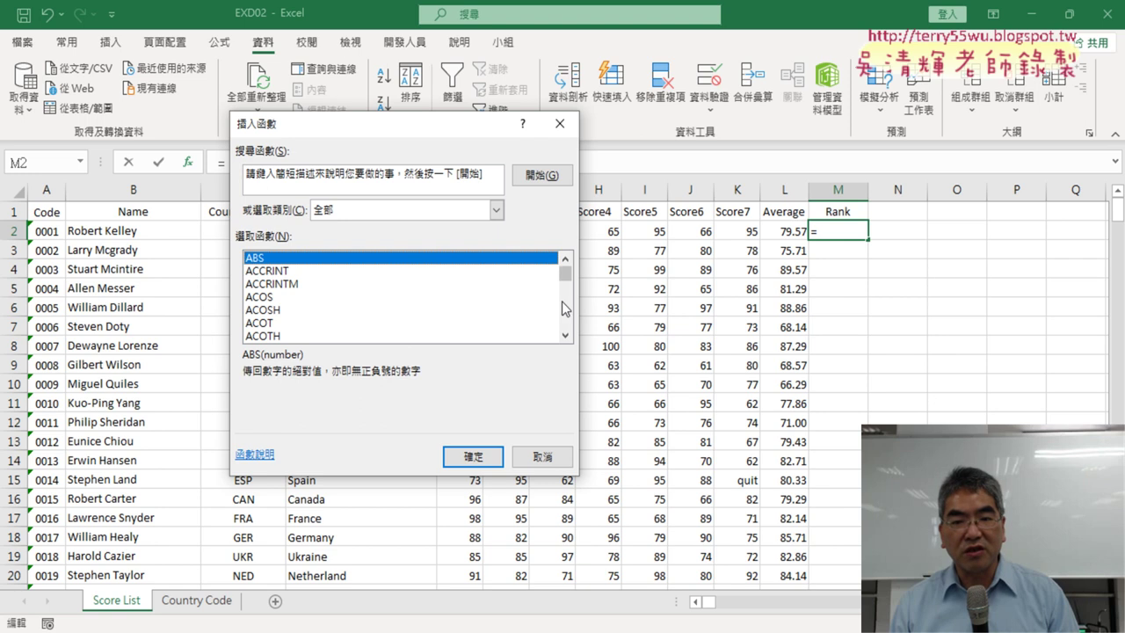
scroll(562, 308, "down", 4)
scroll(563, 308, "down", 4)
scroll(563, 307, "down", 4)
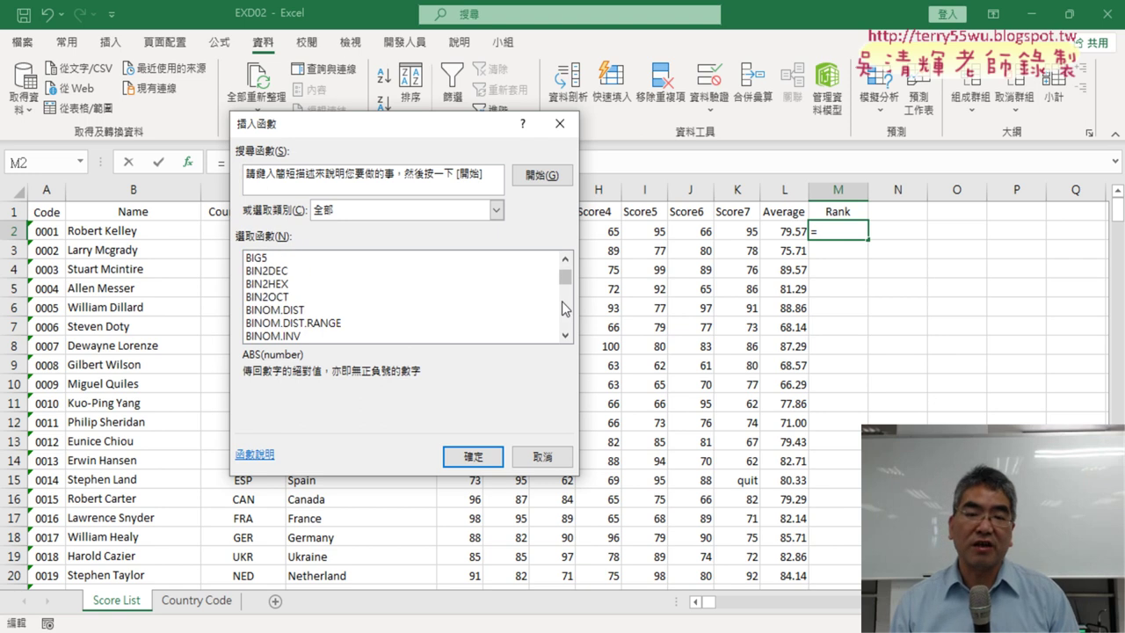
left_click_drag(567, 278, 408, 249)
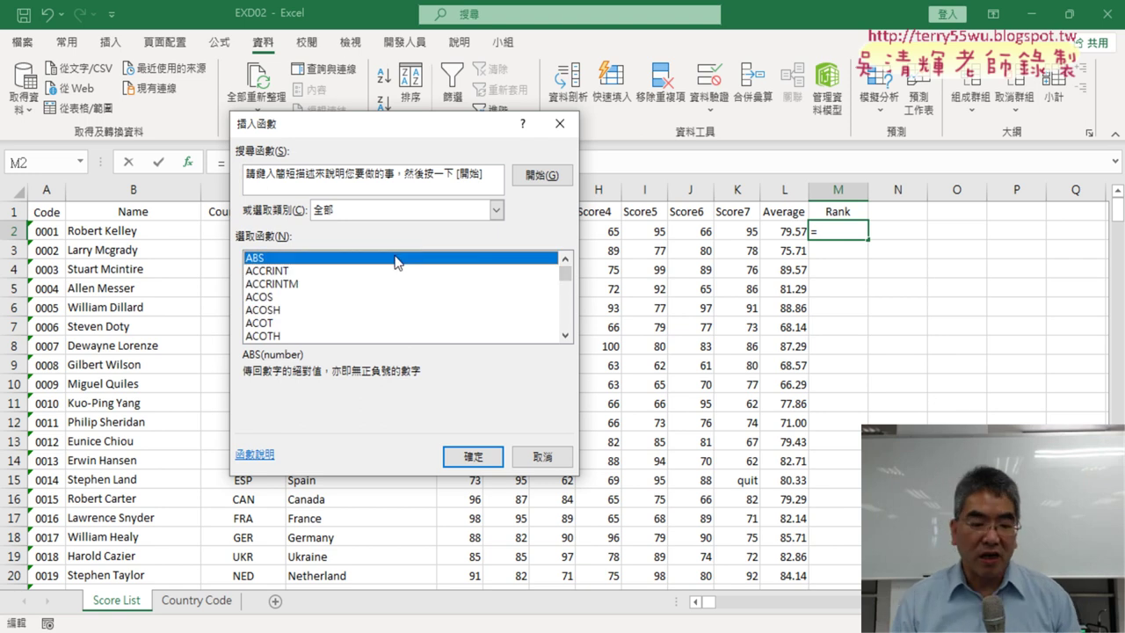
key("r")
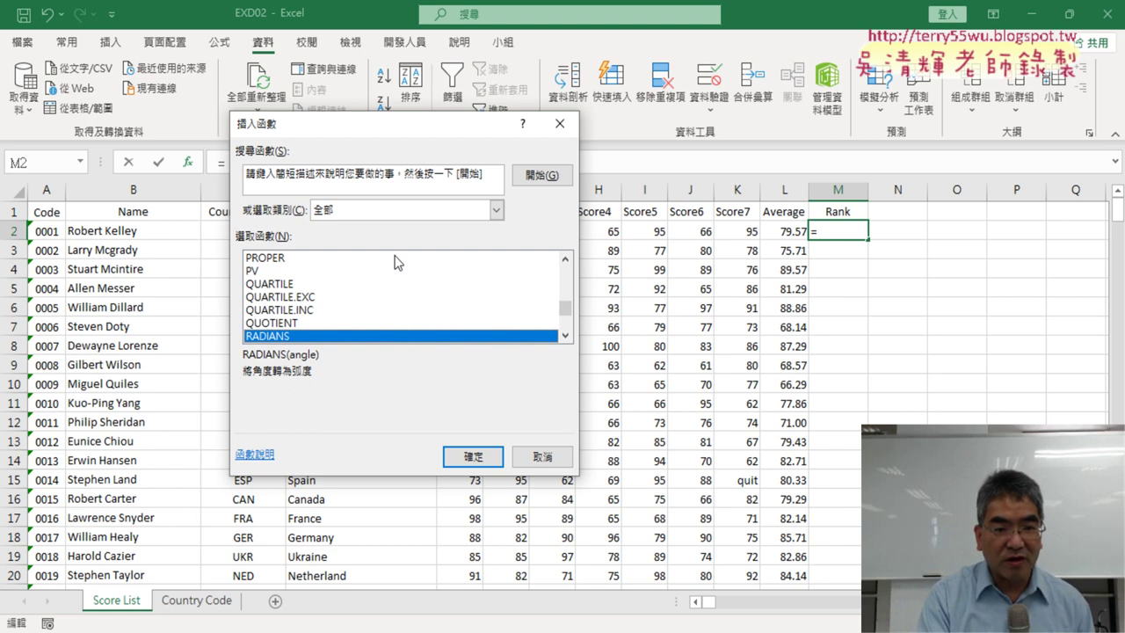
key("Down")
key("Down")
key("Down")
key("Down")
key("Down")
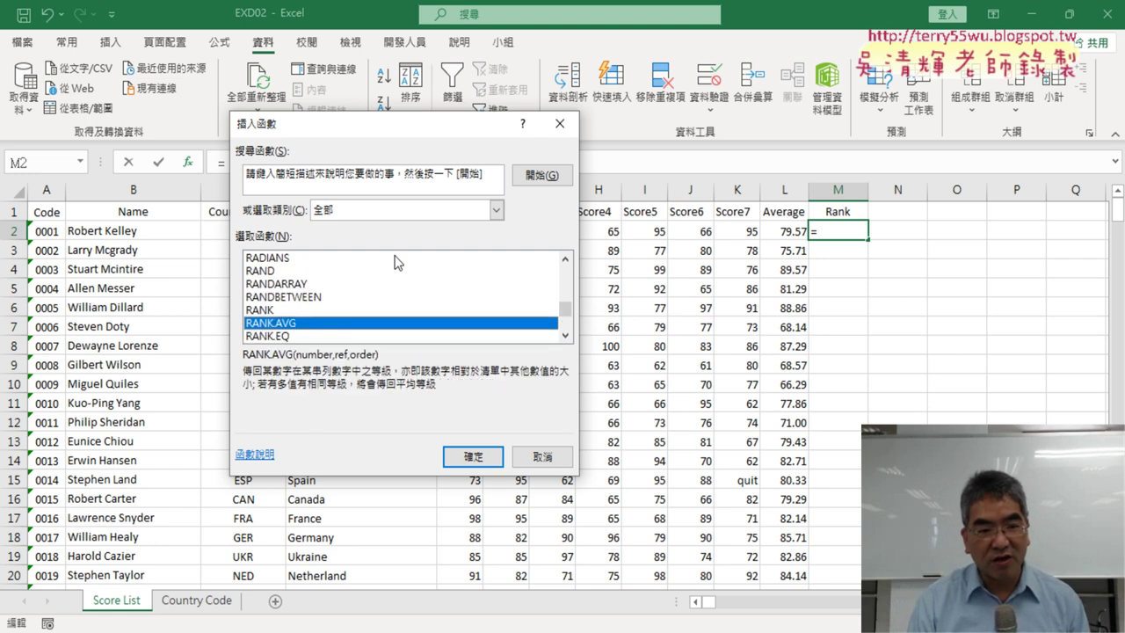
key("Down")
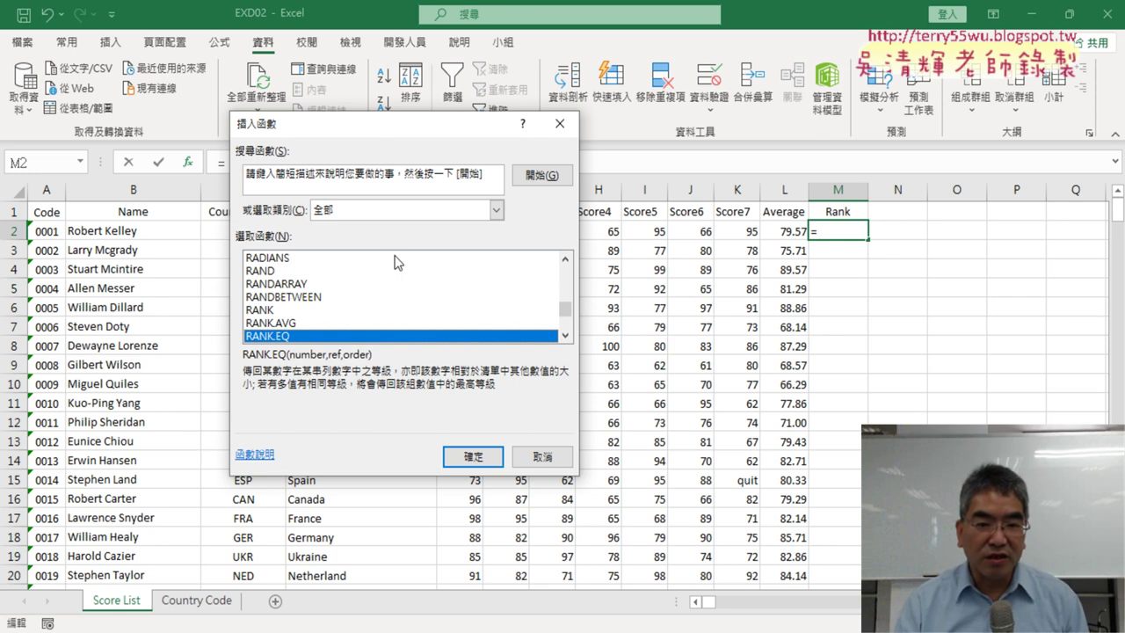
left_click_drag(565, 309, 573, 261)
left_click(404, 261)
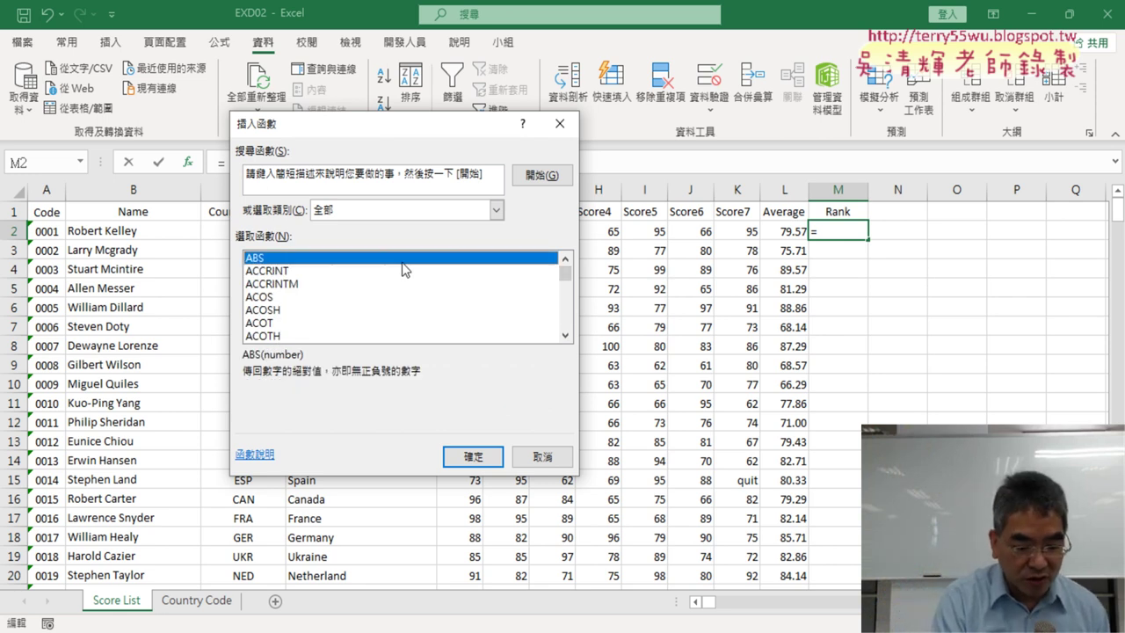
key("r")
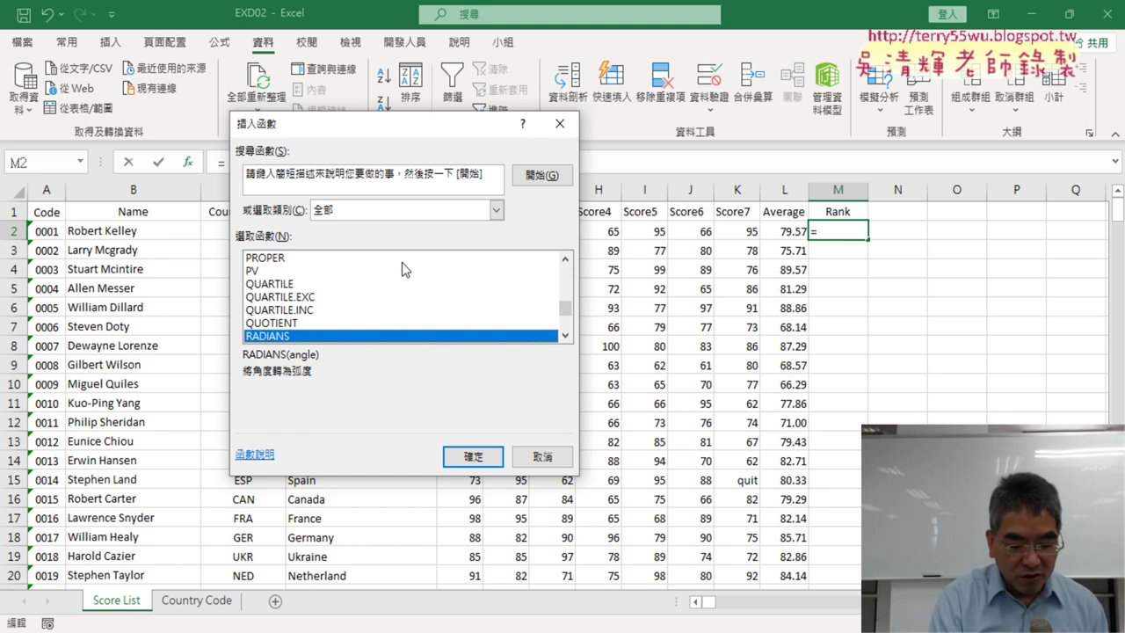
key("Down")
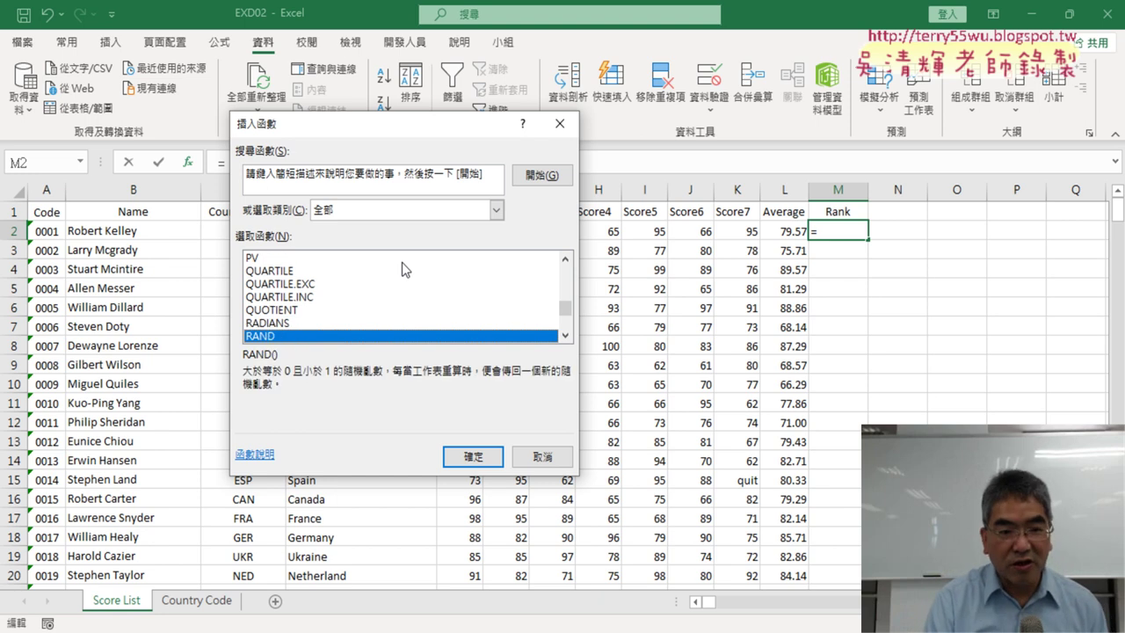
key("Down")
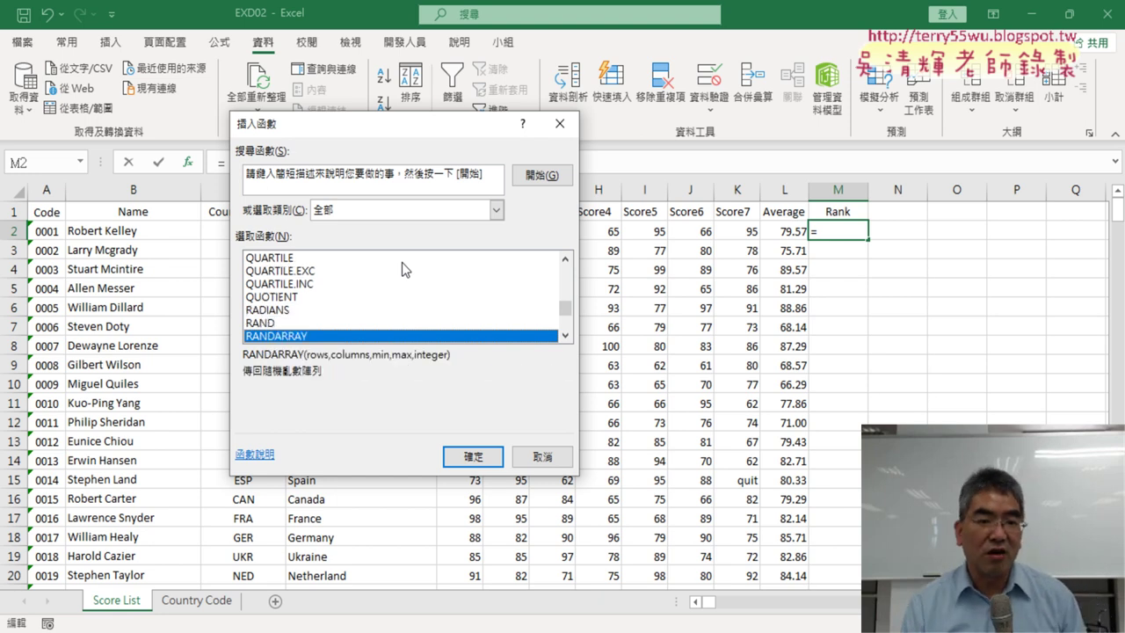
key("Up")
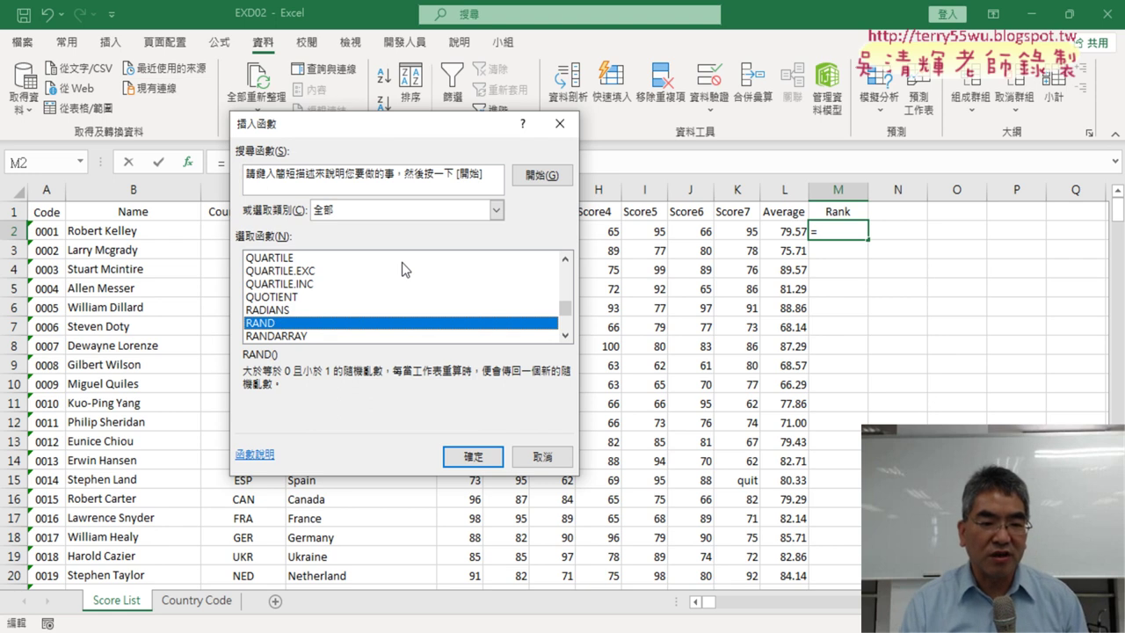
key("Down")
key("Down")
key("Down")
key("Down")
key("Down")
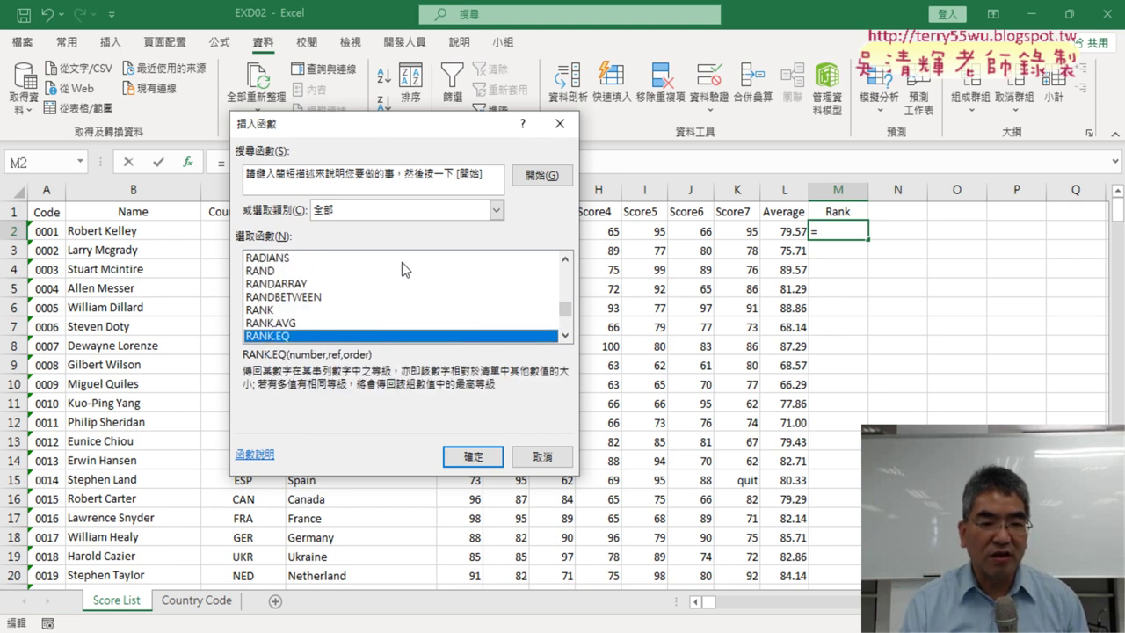
left_click(477, 458)
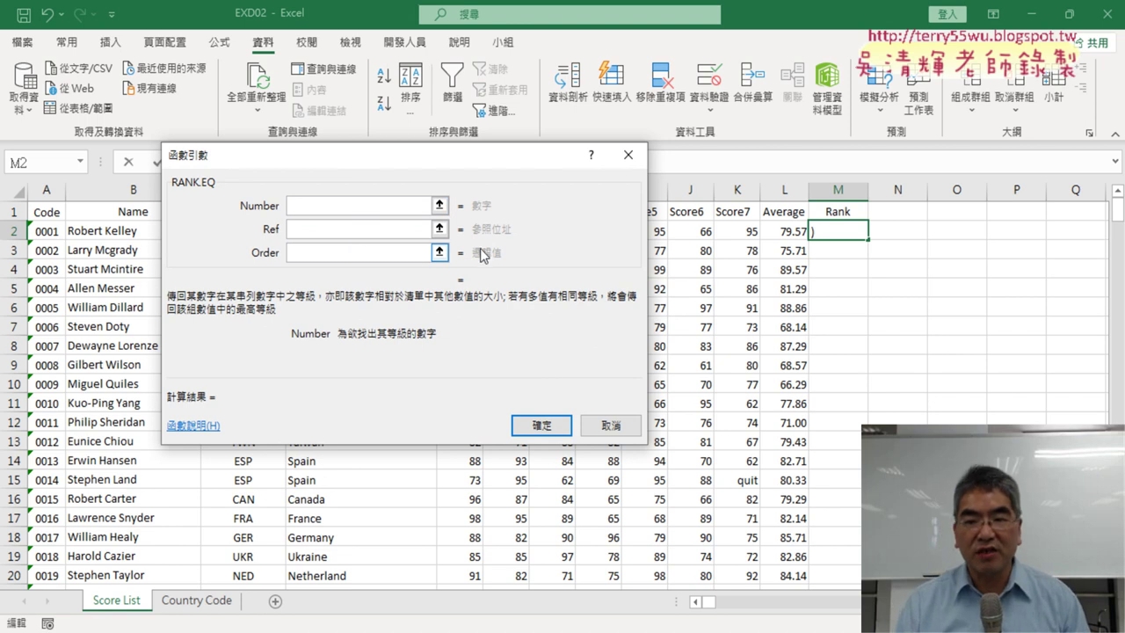
Step: Set RANK.EQ Number to L2 and Ref to L$2:L$311, then confirm
left_click(795, 234)
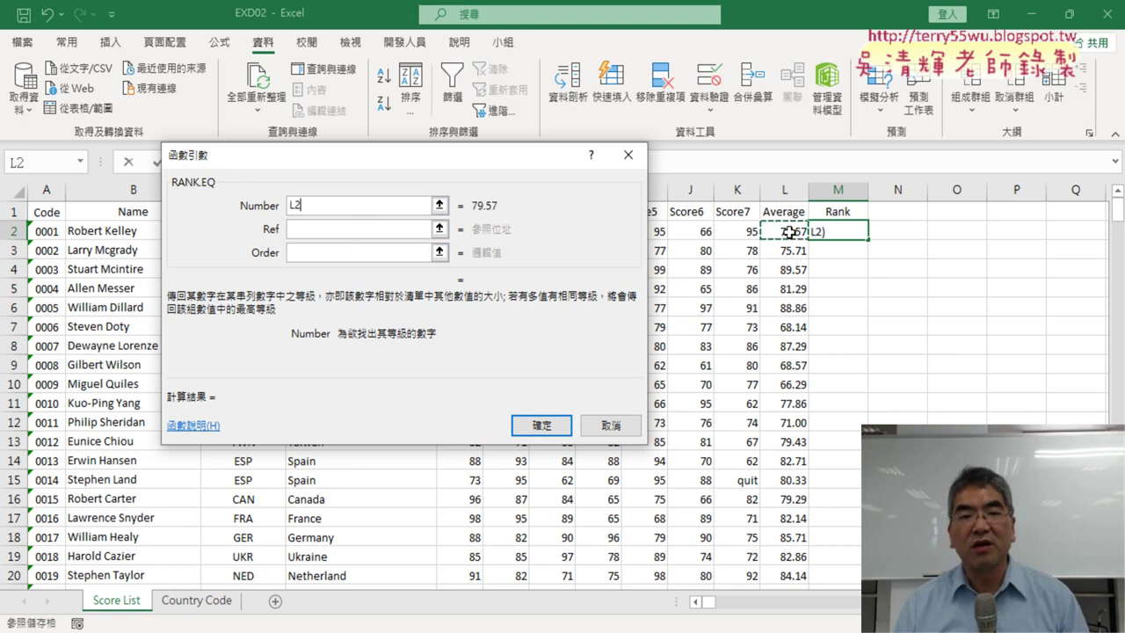
left_click(318, 229)
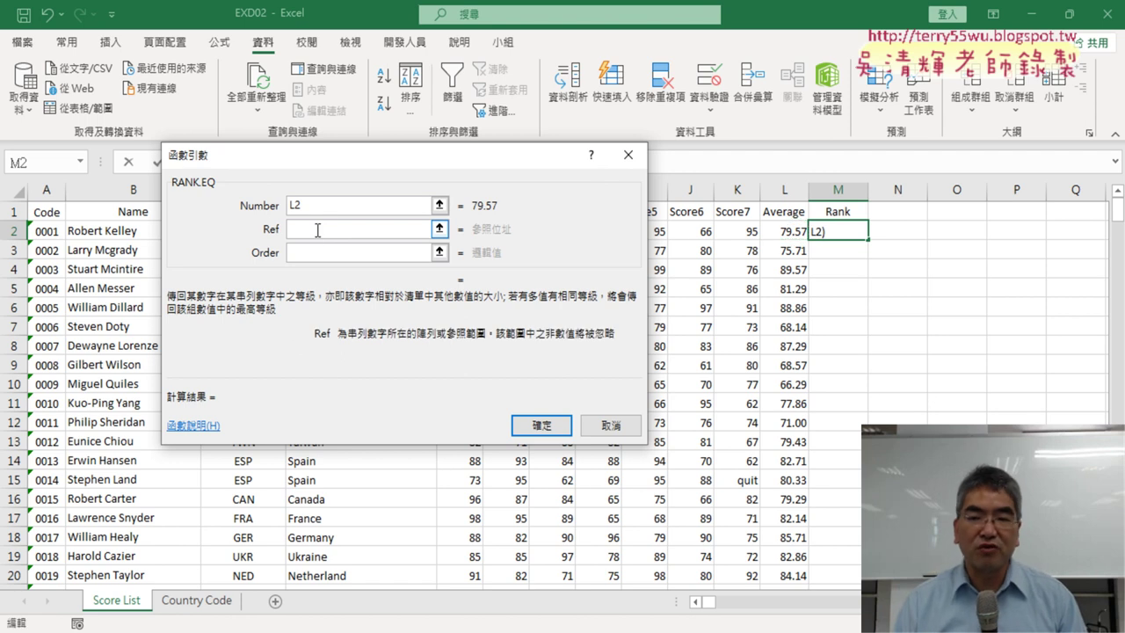
left_click(791, 230)
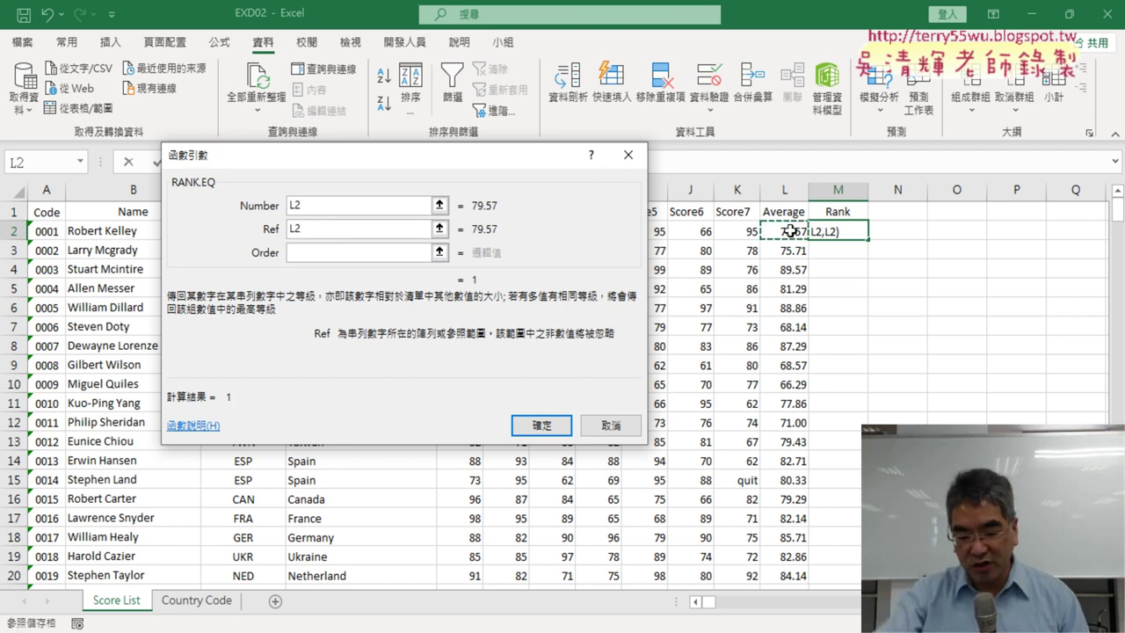
key("ctrl+shift+Down")
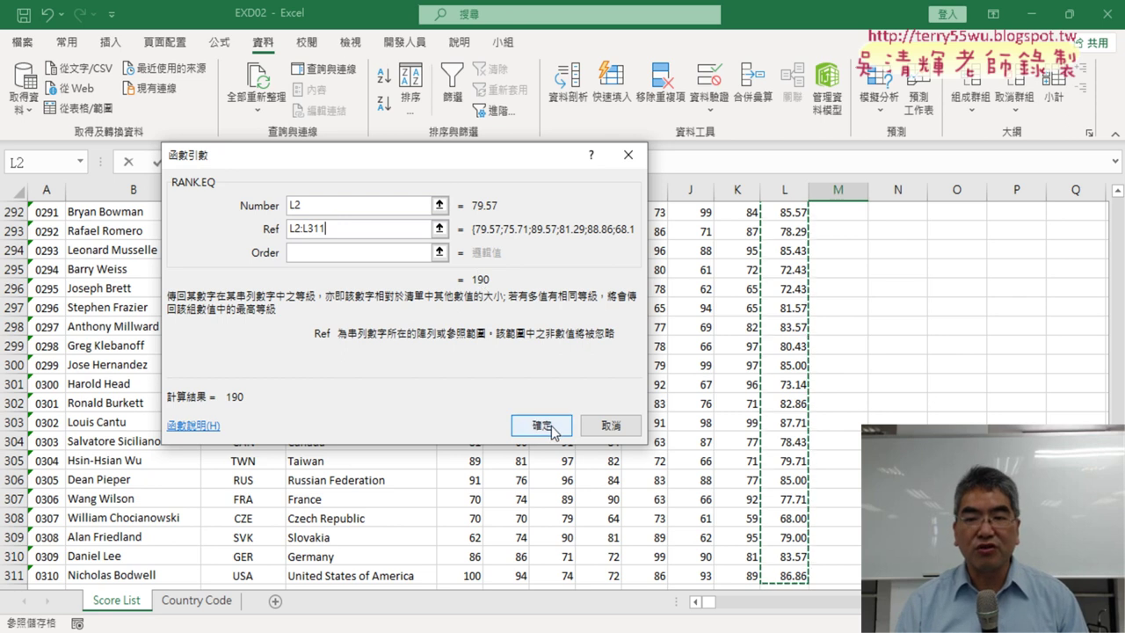
scroll(920, 293, "up", 20)
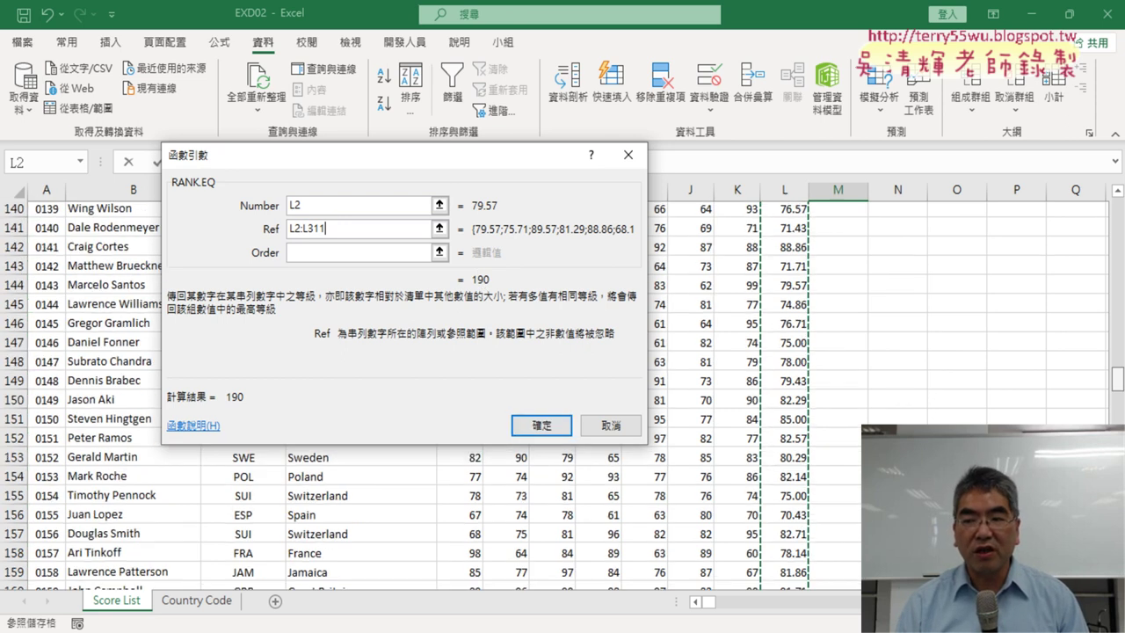
scroll(919, 294, "up", 20)
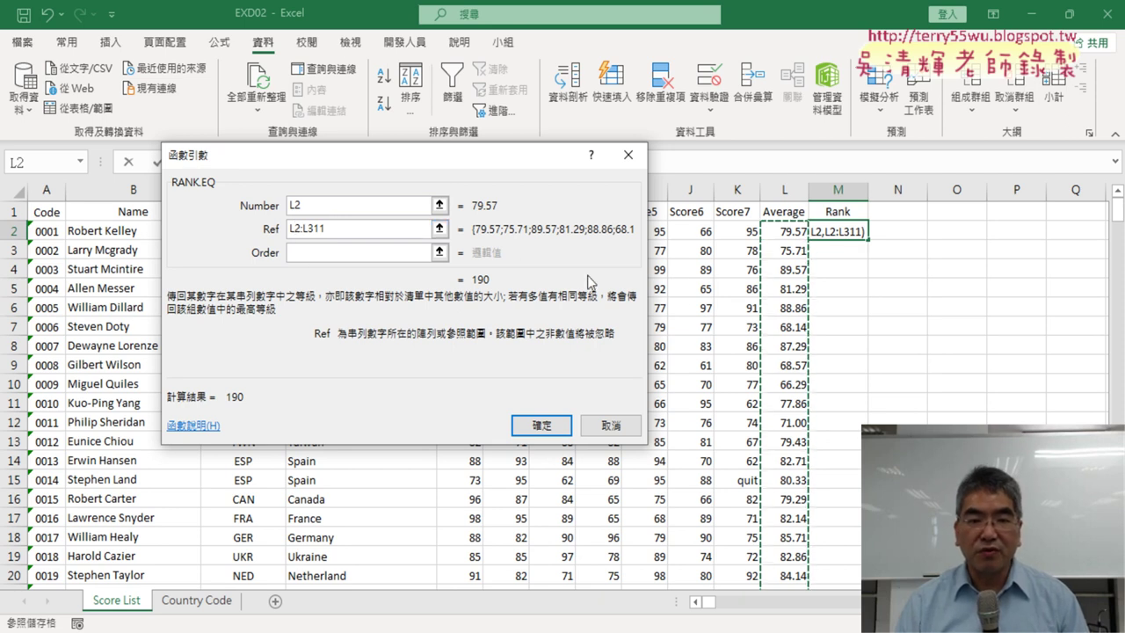
left_click(294, 228)
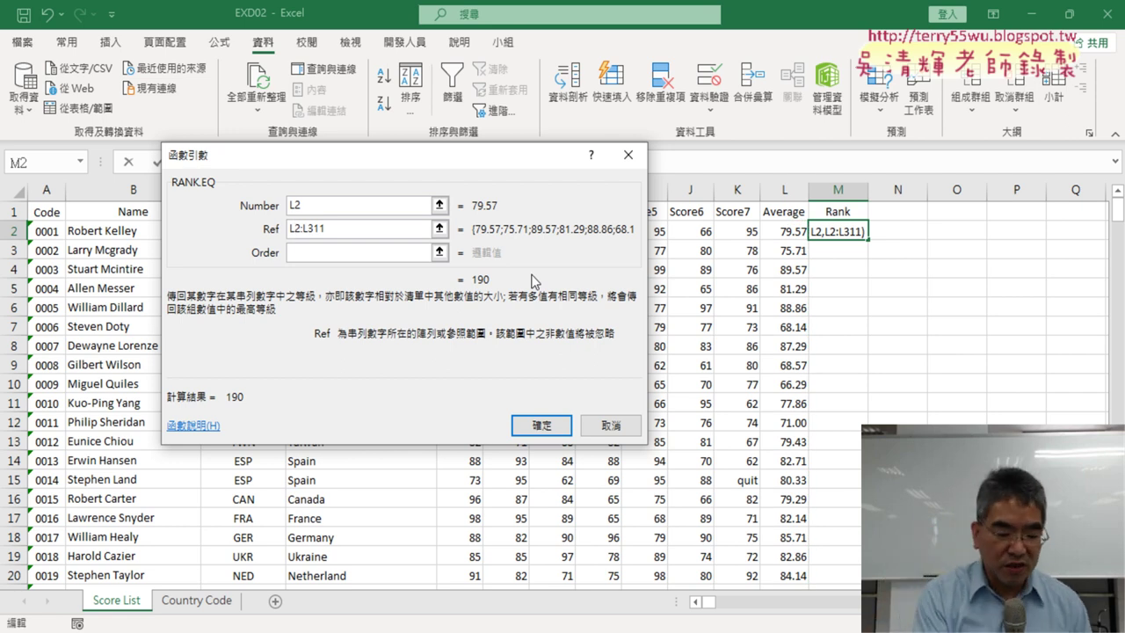
type("$")
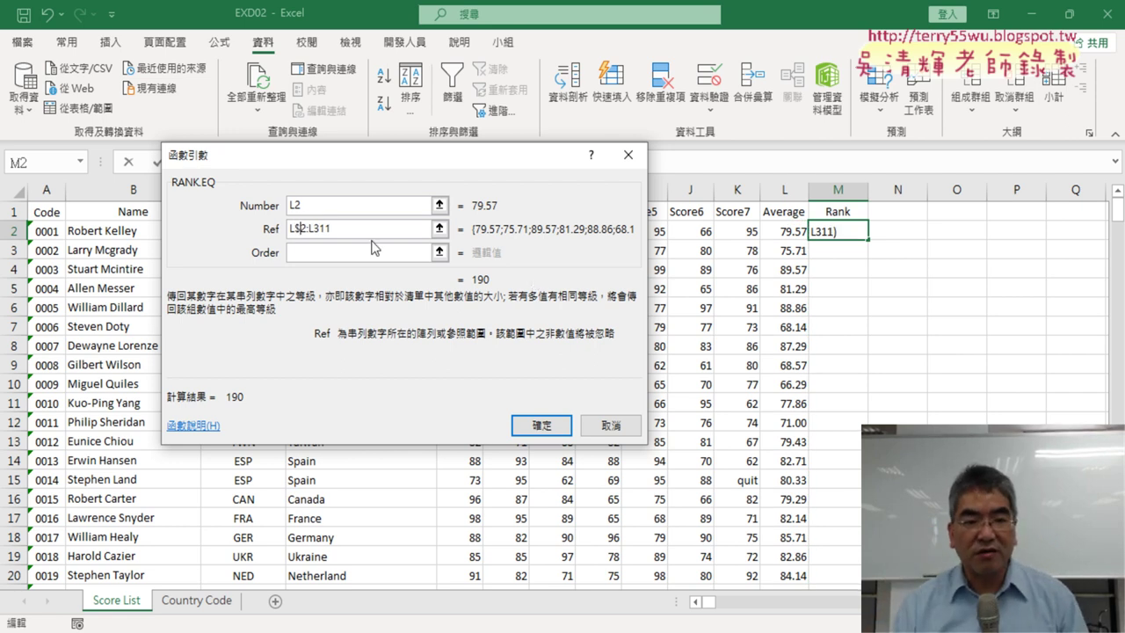
left_click(315, 228)
type("$")
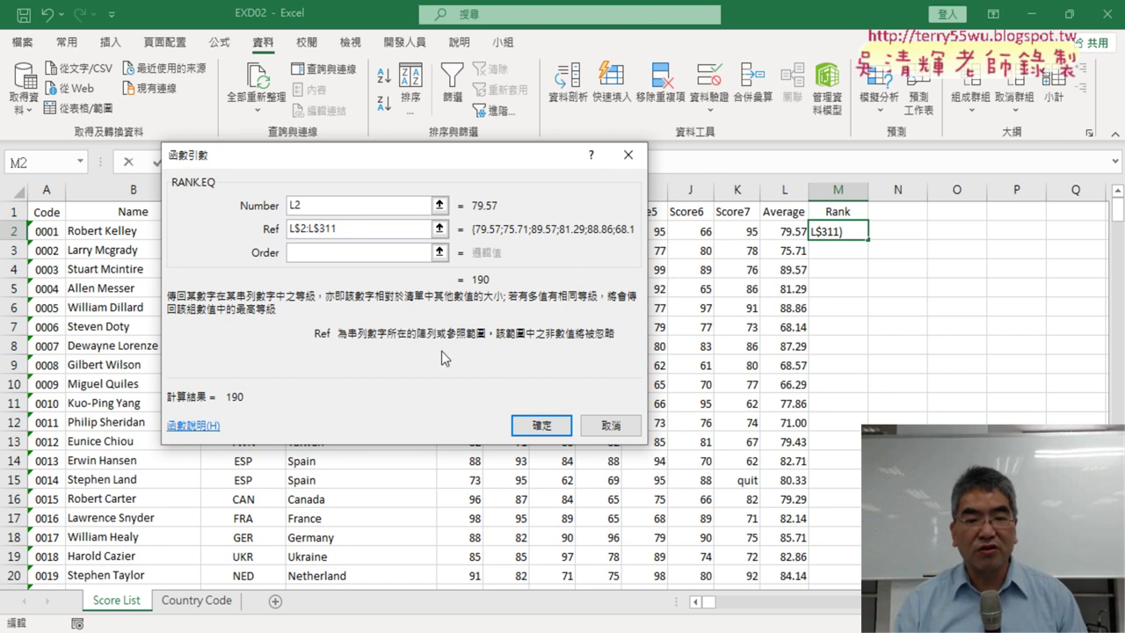
left_click(545, 427)
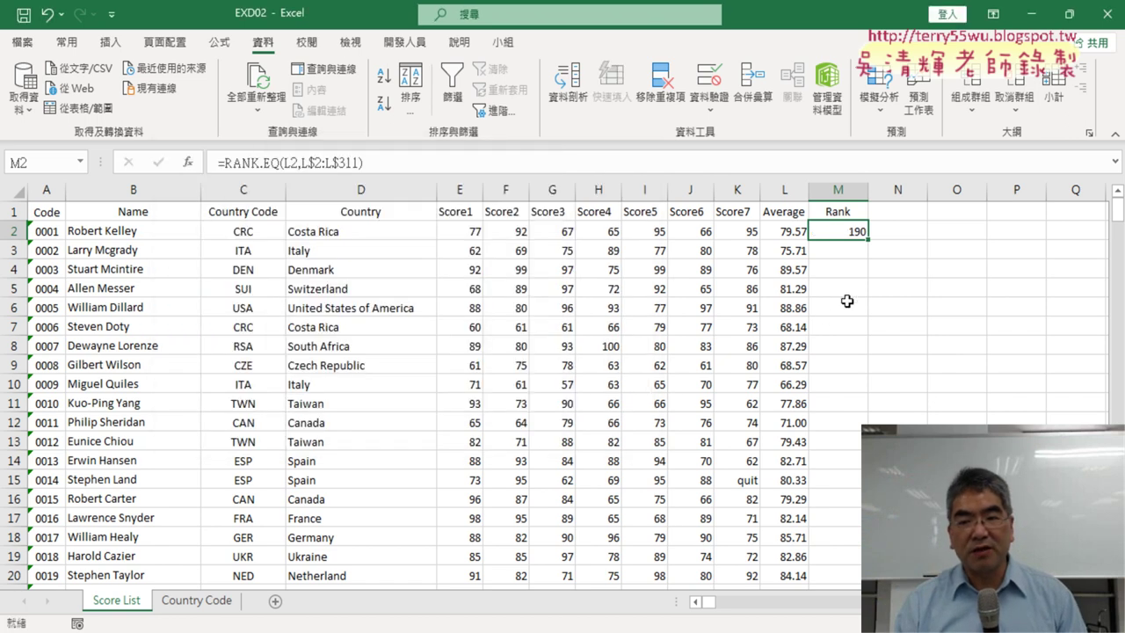
Step: Fill the rank formula down column M and compare row 6's average and rank
double_click(869, 241)
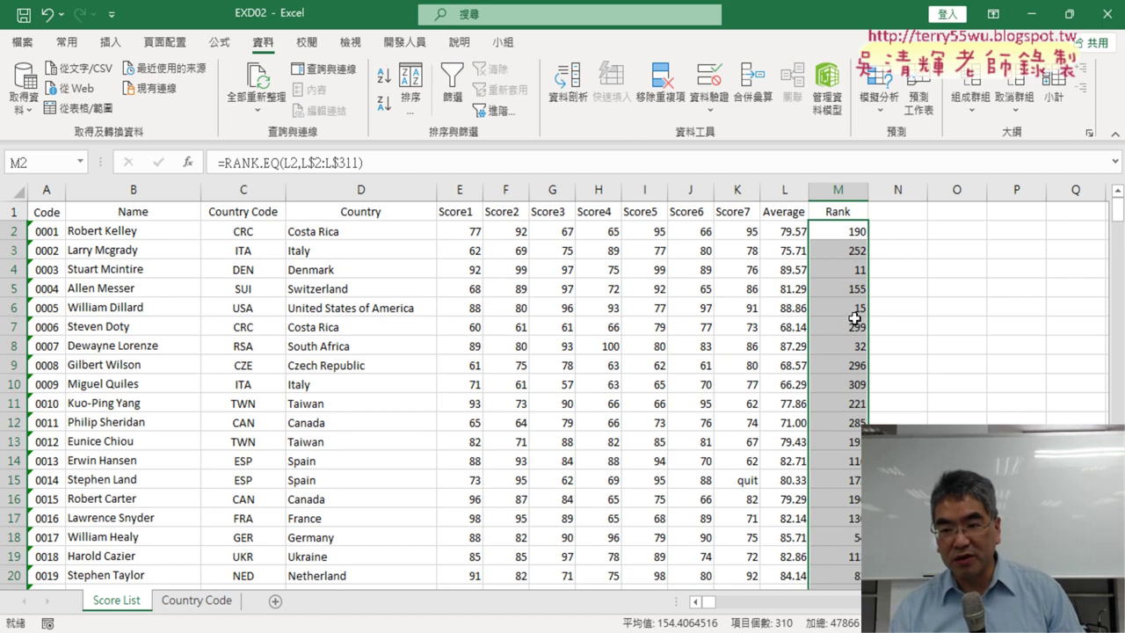
left_click_drag(793, 311, 831, 308)
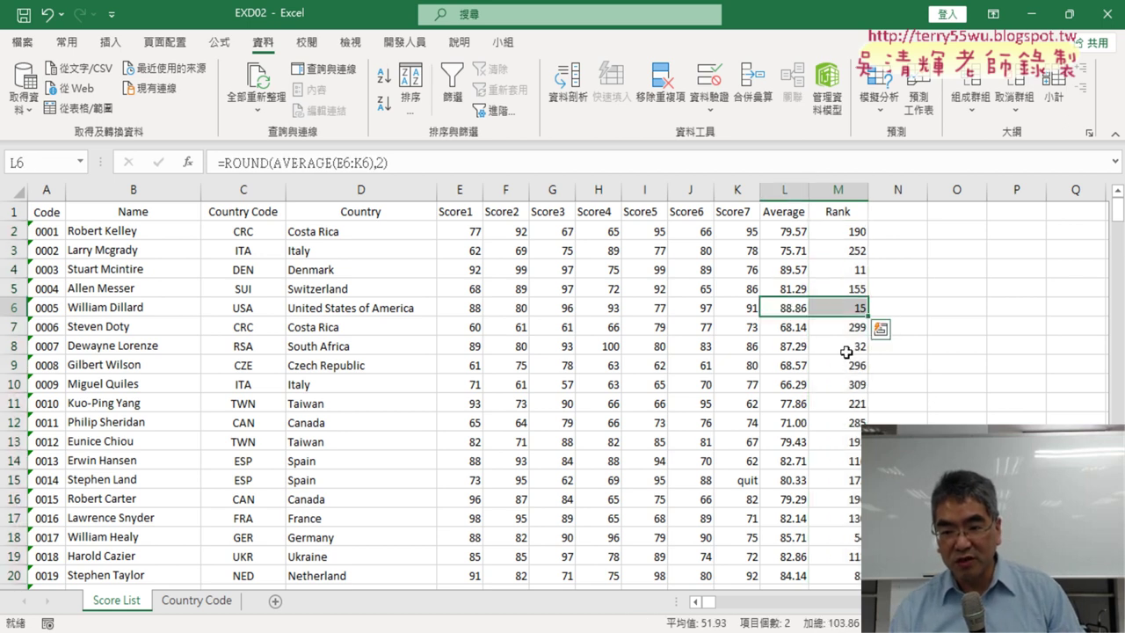
scroll(845, 353, "down", 2)
scroll(845, 353, "down", 4)
scroll(845, 353, "down", 2)
scroll(846, 352, "down", 3)
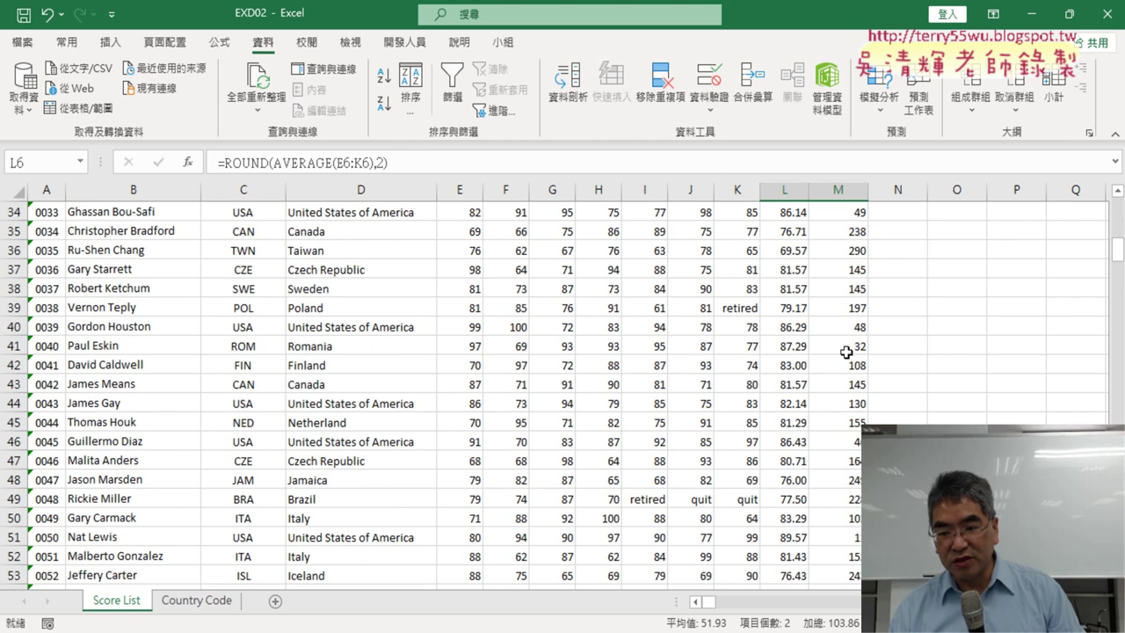
scroll(845, 353, "down", 3)
scroll(846, 353, "down", 3)
scroll(845, 352, "down", 2)
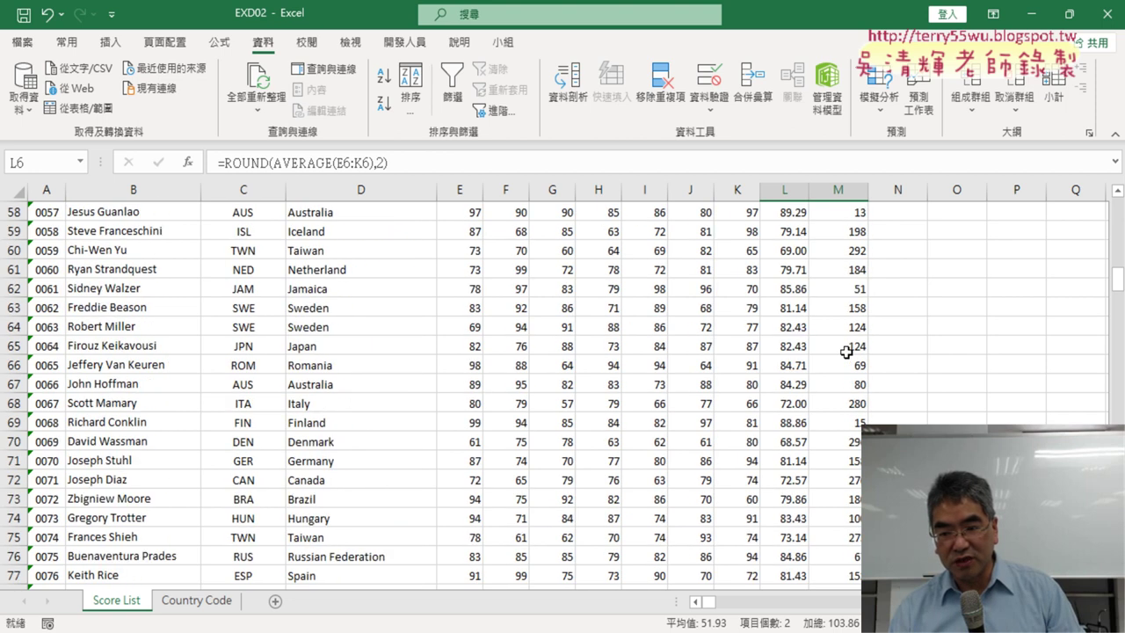
scroll(846, 353, "down", 3)
scroll(845, 352, "down", 1)
Step: Inspect the rank and average formulas in rows 79 and 82, then scroll further down
left_click(852, 384)
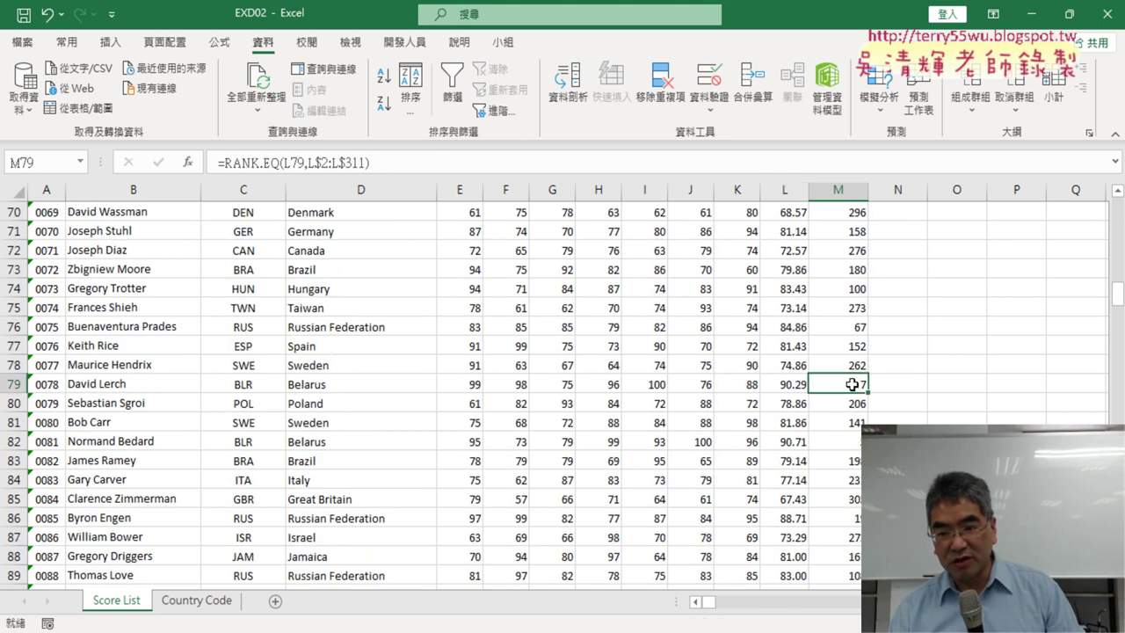
left_click(854, 447)
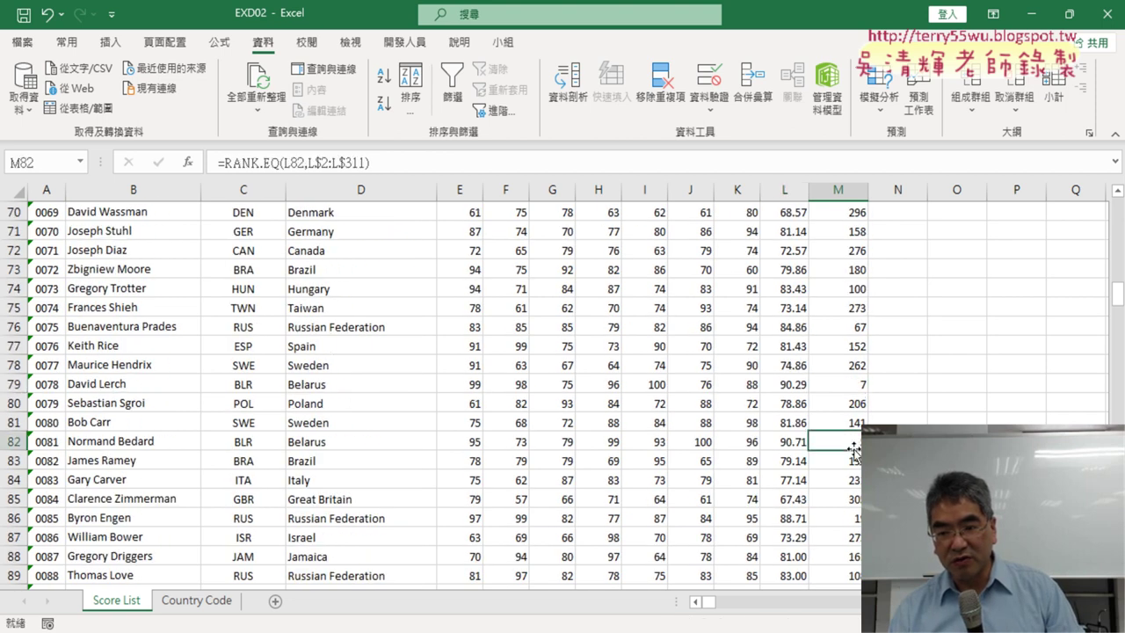
left_click(793, 443)
left_click(798, 387)
scroll(851, 423, "down", 3)
scroll(850, 423, "down", 1)
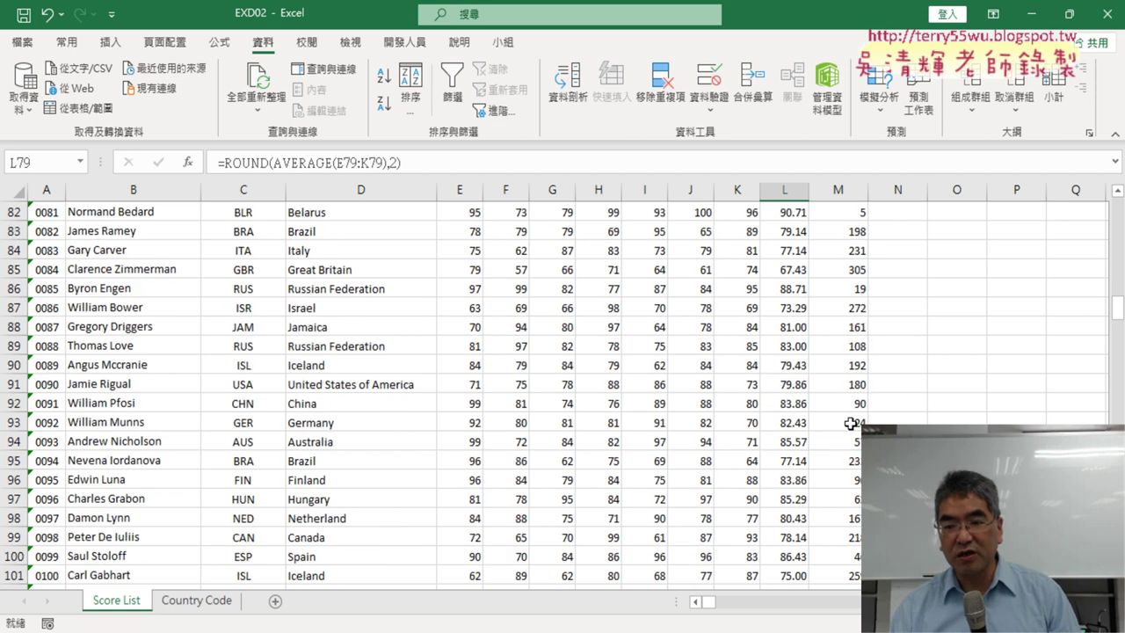
scroll(851, 424, "down", 1)
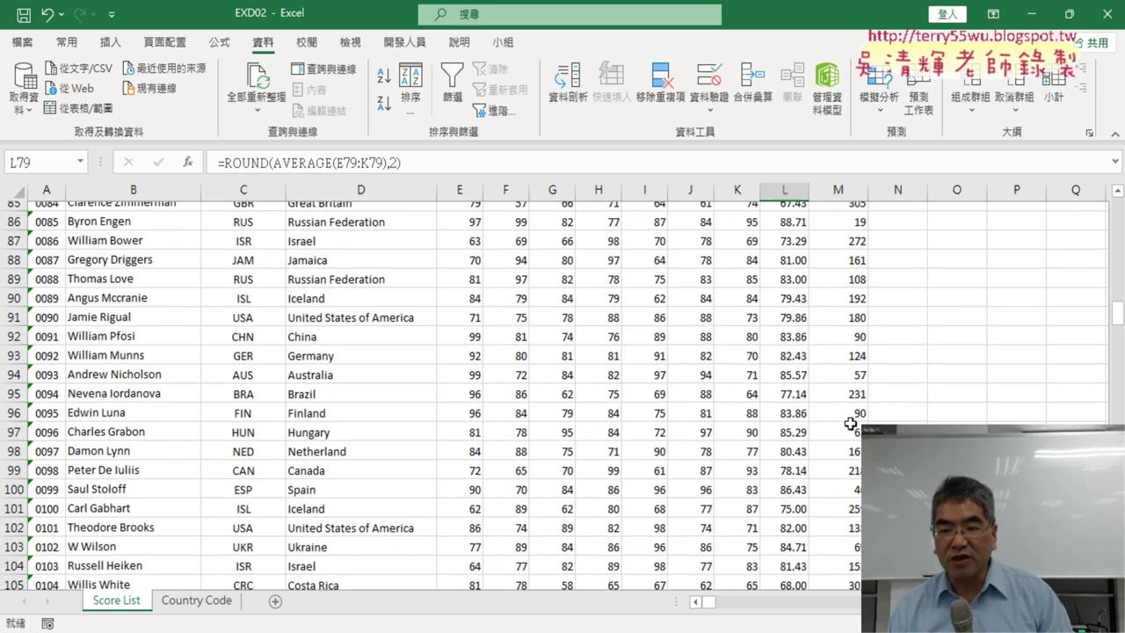
scroll(851, 424, "down", 3)
scroll(853, 443, "down", 3)
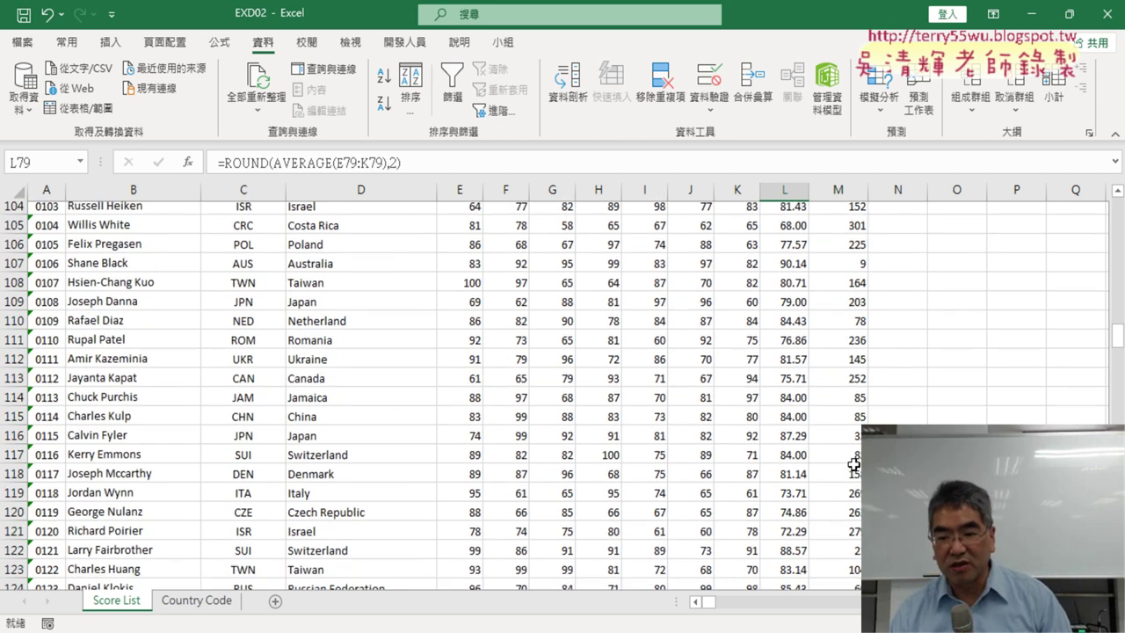
scroll(854, 465, "down", 6)
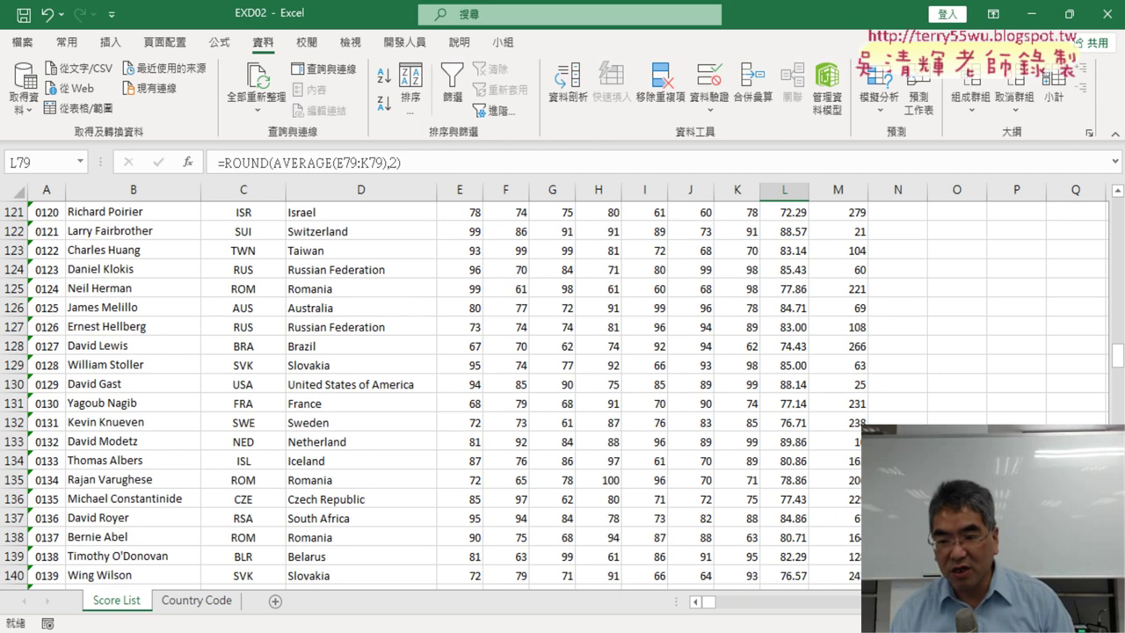
left_click_drag(1119, 356, 1119, 211)
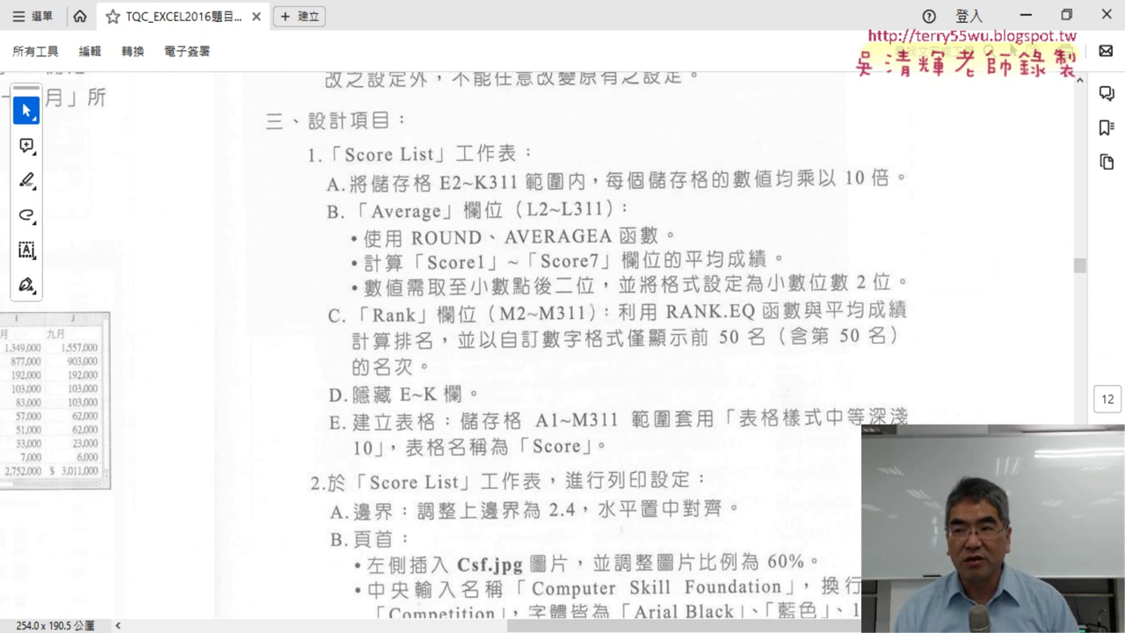
Step: Minimize the Acrobat task PDF to bring back Excel's Score List sheet
left_click(1026, 15)
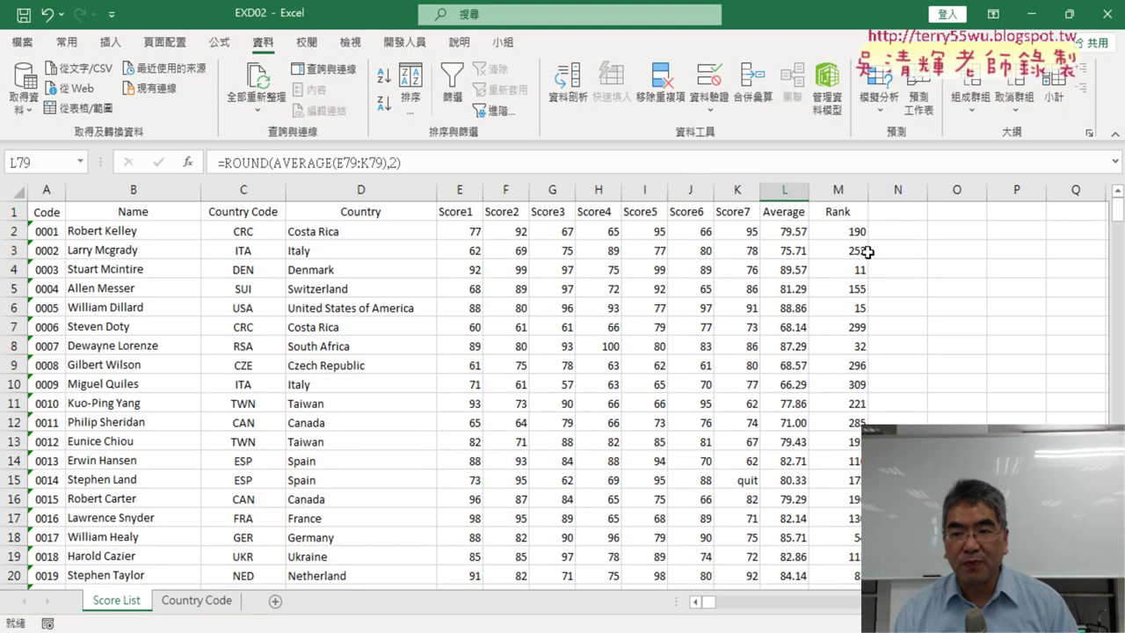
Step: Briefly clear the ranks in M2:M3 and M5, undo it, then switch to 208_Competition
left_click_drag(851, 232, 853, 252)
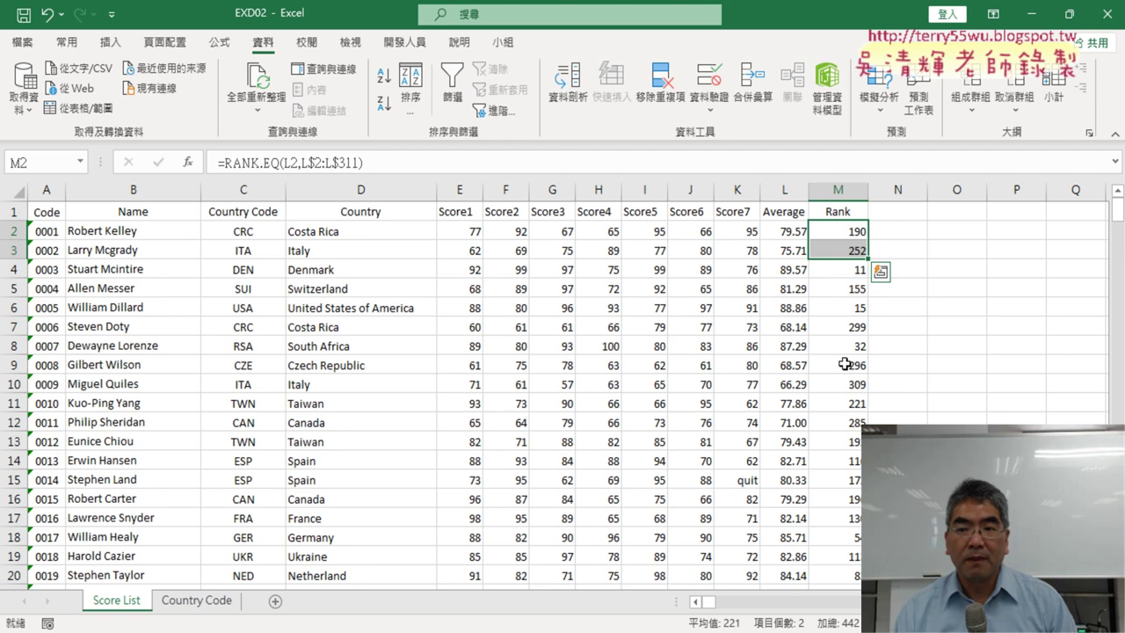
left_click(835, 214)
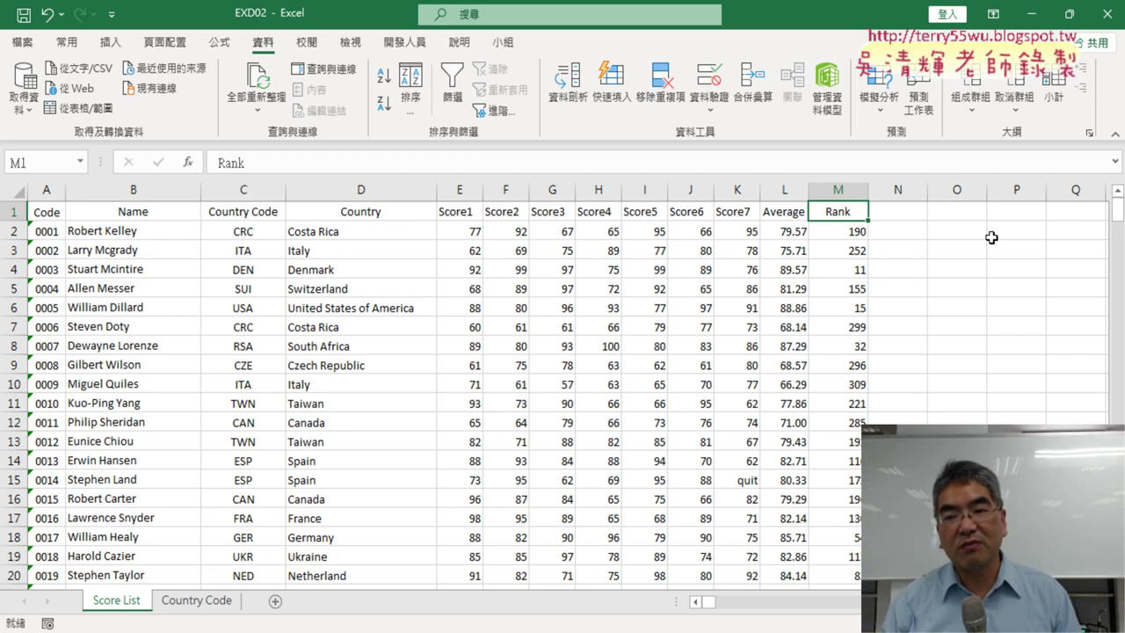
left_click_drag(838, 230, 841, 245)
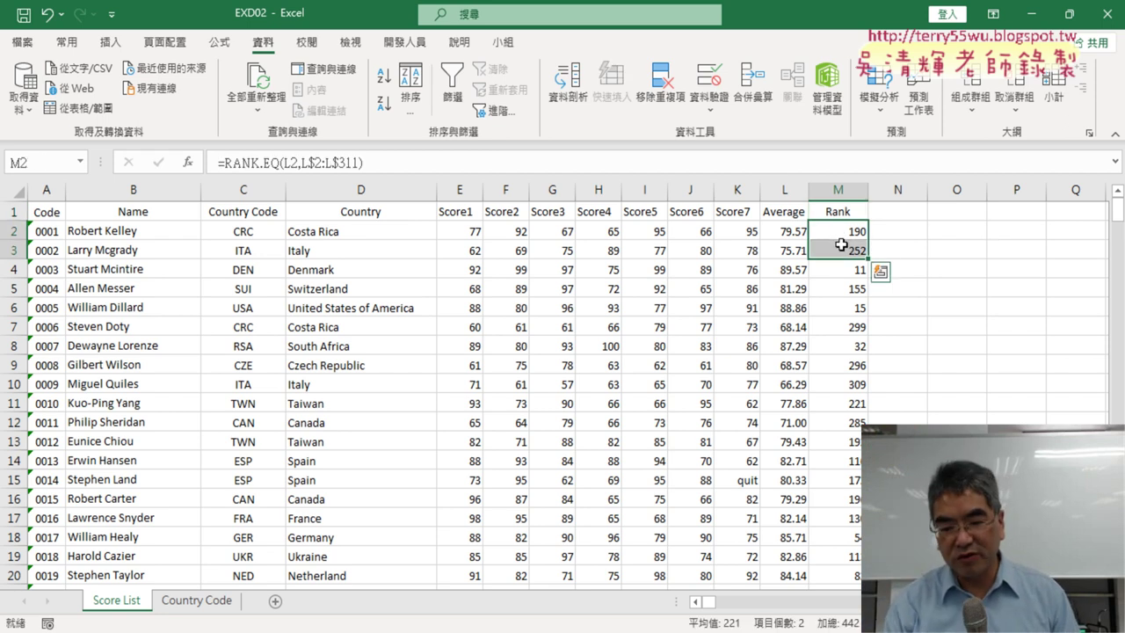
key("Delete")
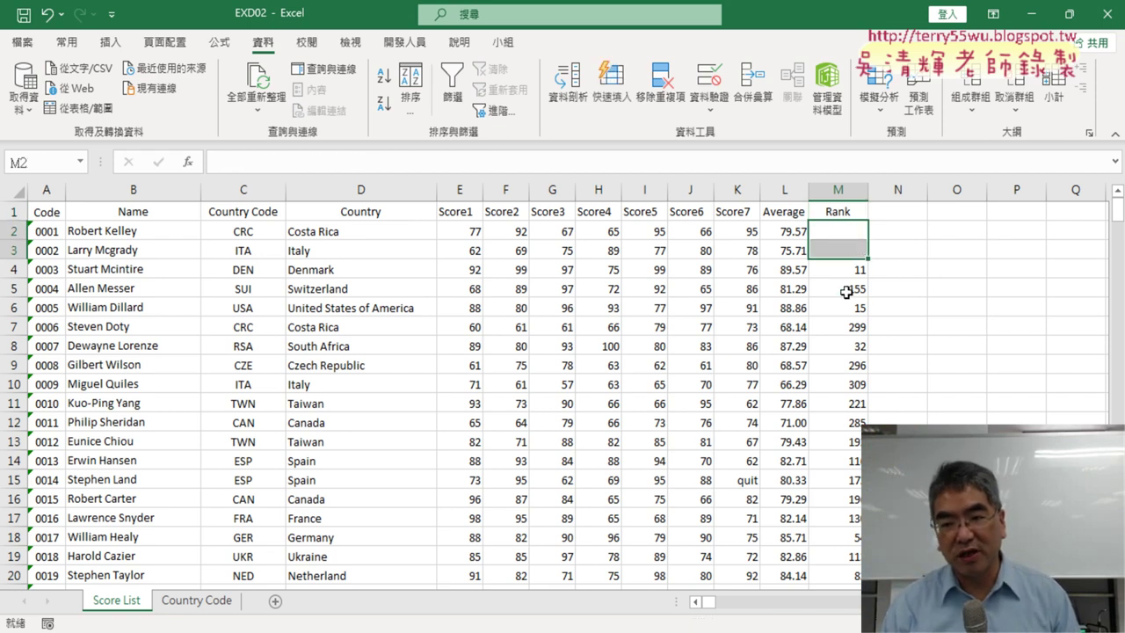
left_click(845, 292)
key("Delete")
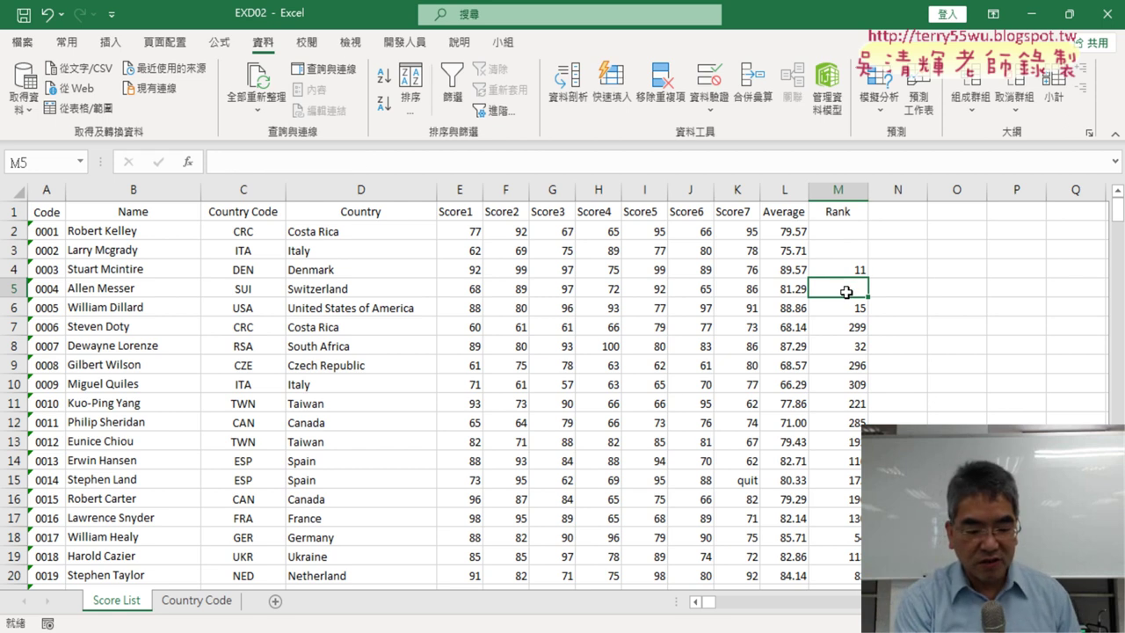
key("ctrl+z")
key("ctrl+z")
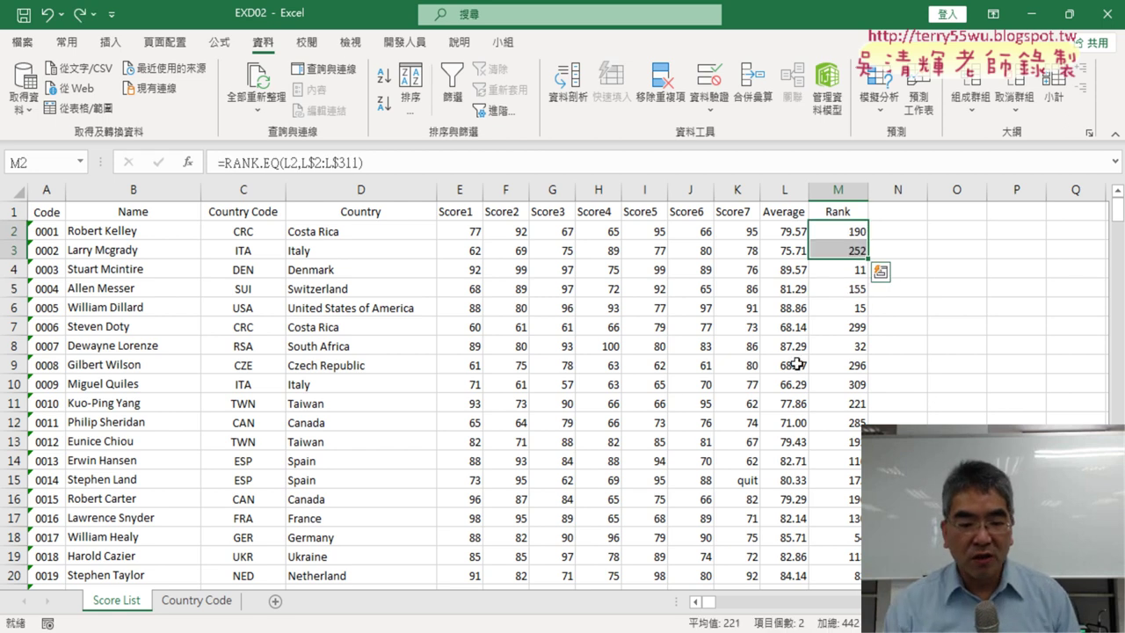
key("alt+Tab")
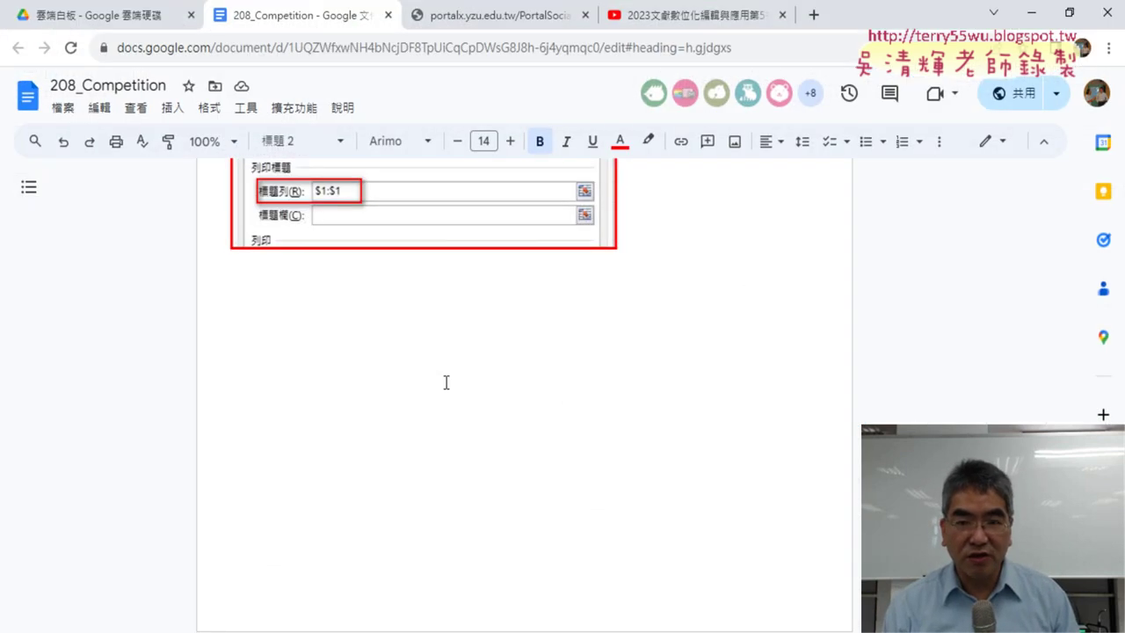
Step: Switch from the 208_Competition document to the TQC Excel 2016 instructions PDF
key("alt+Tab")
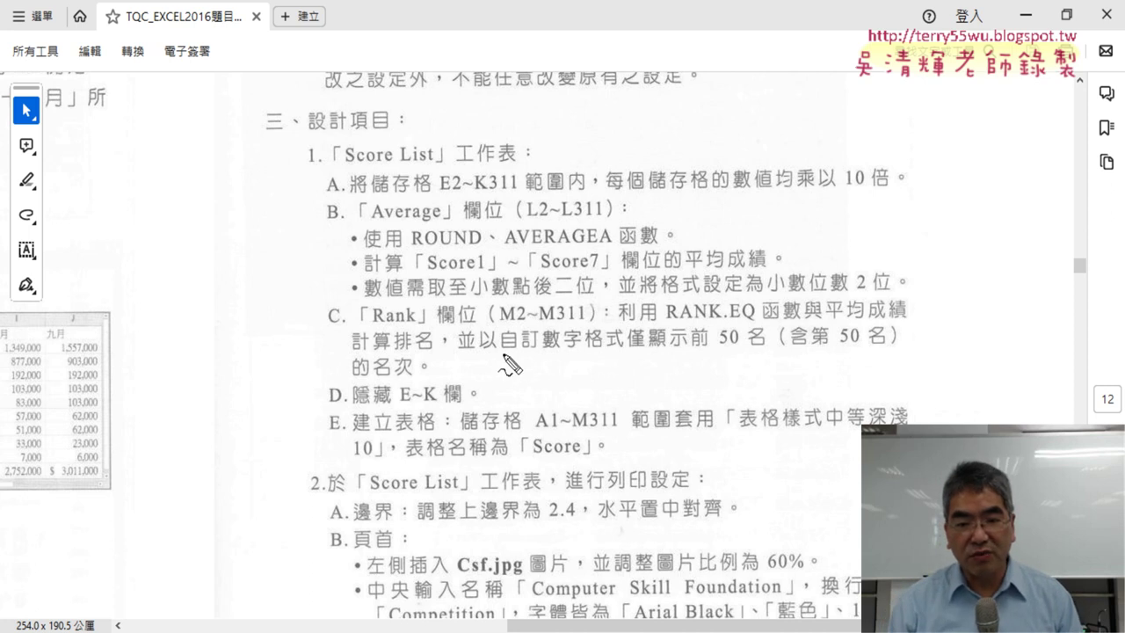
Step: Mark the custom number format requirement, remove the red underline, and minimize the PDF
left_click_drag(503, 355, 623, 348)
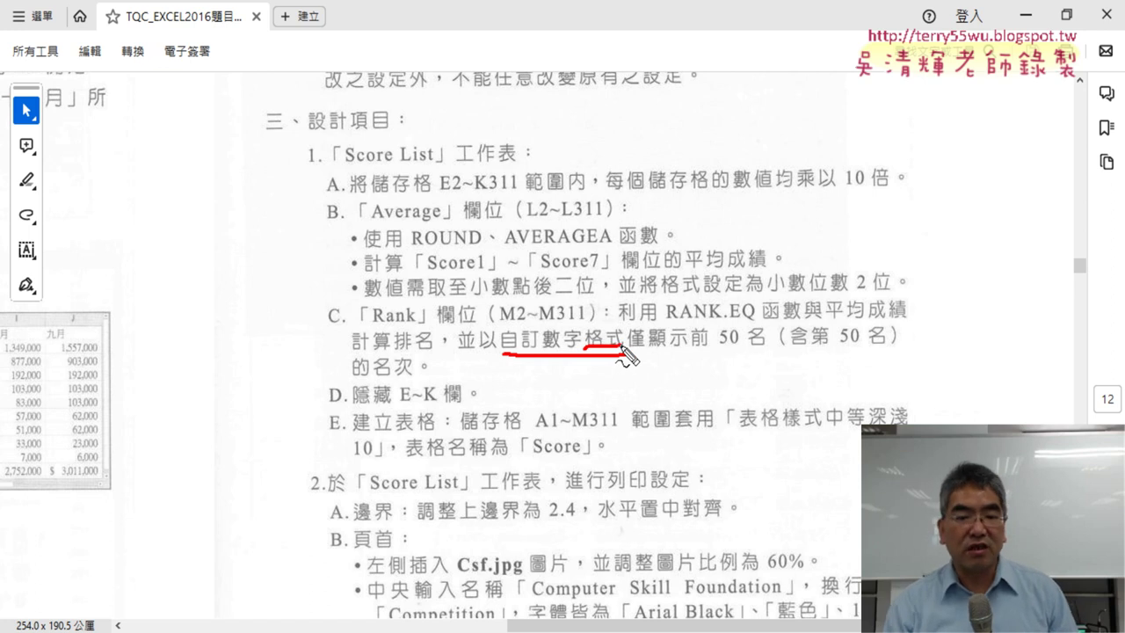
key("Escape")
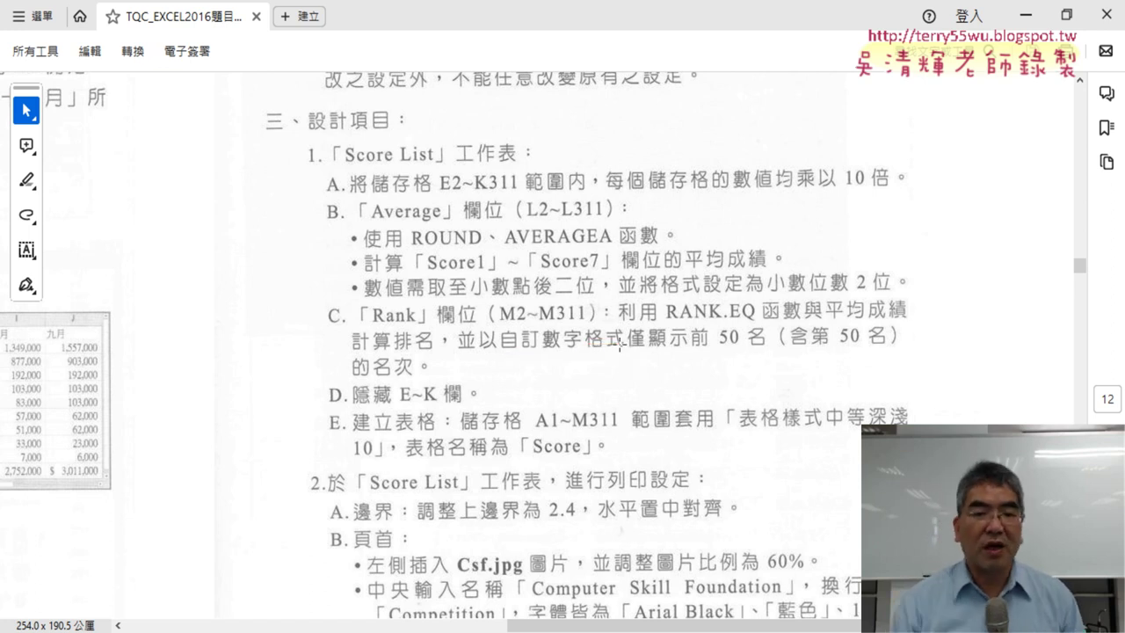
left_click(1025, 15)
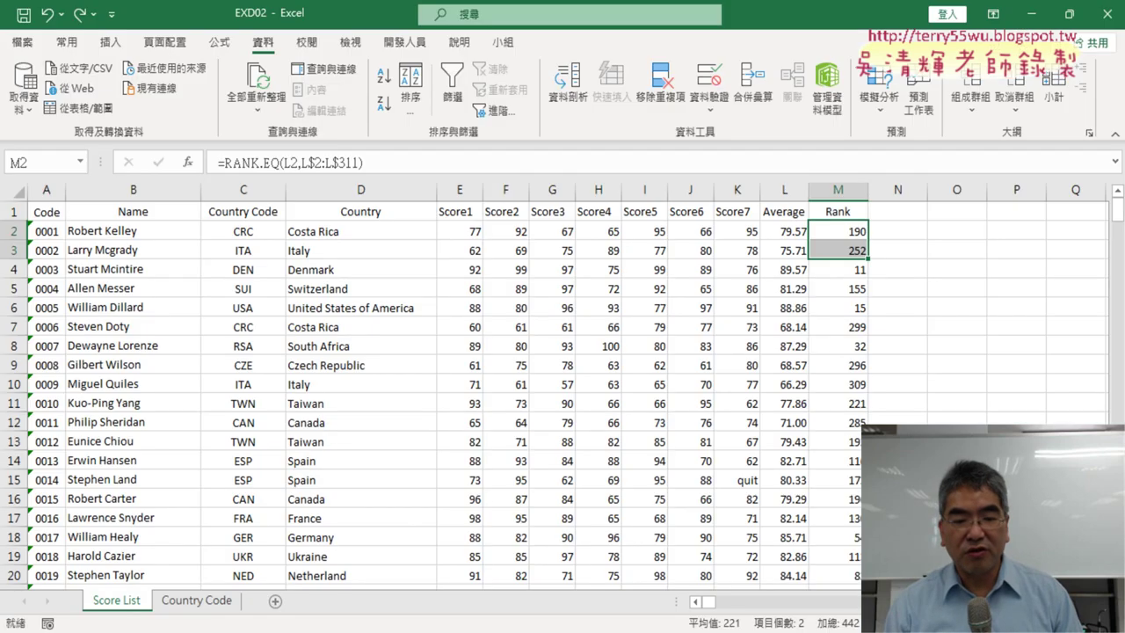
Step: Select rank cells M2:M311 and open Format Cells at the Custom category
left_click(849, 231)
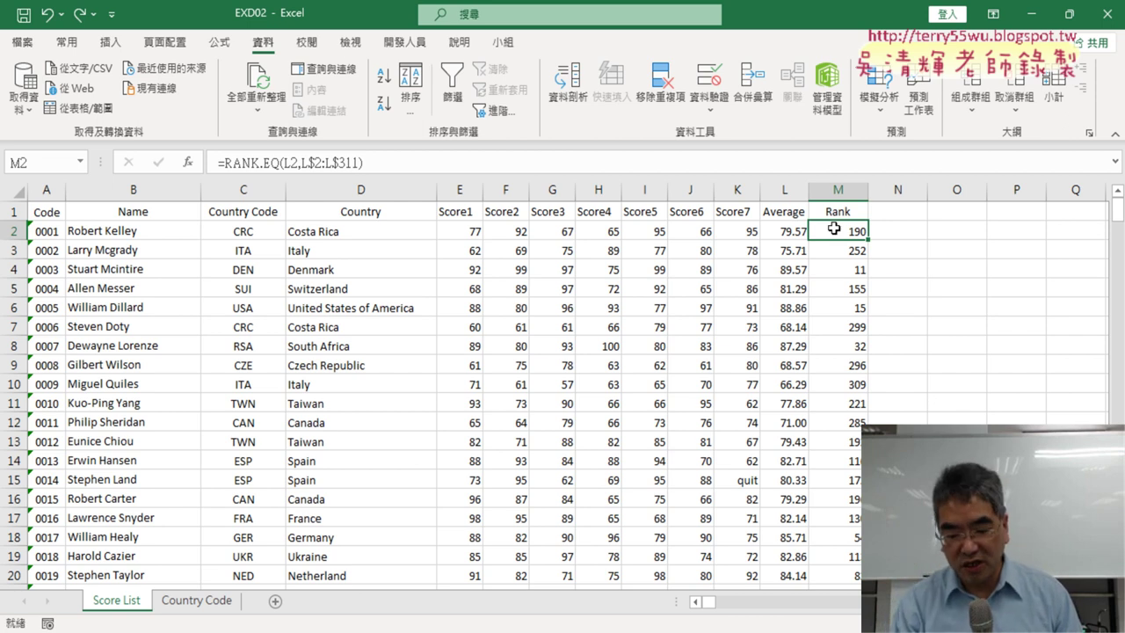
key("ctrl+shift+Down")
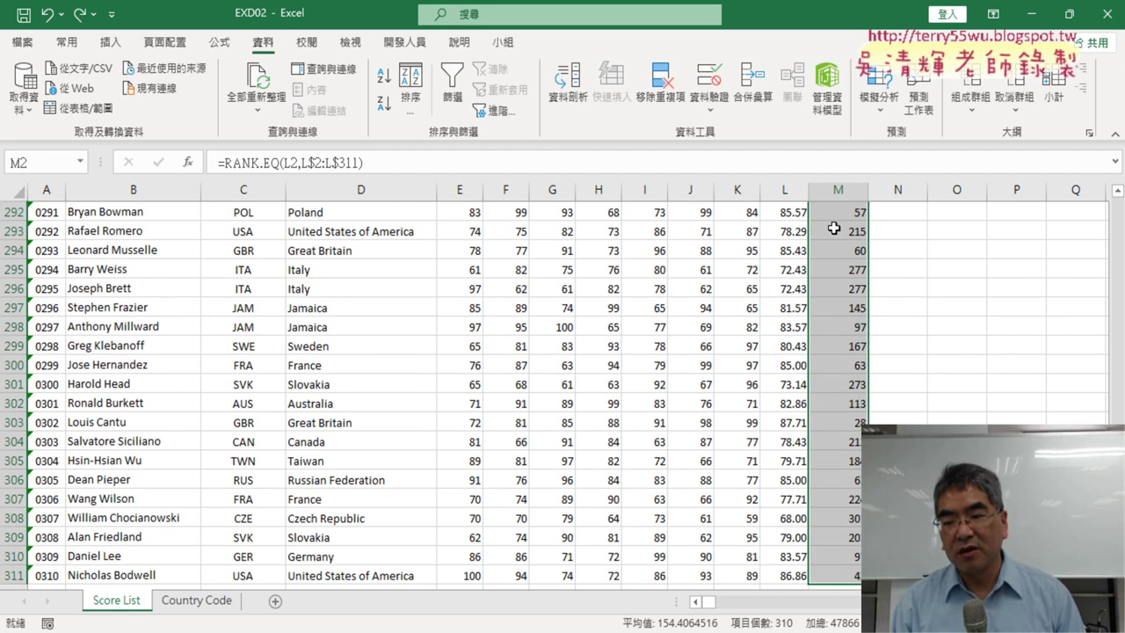
right_click(833, 229)
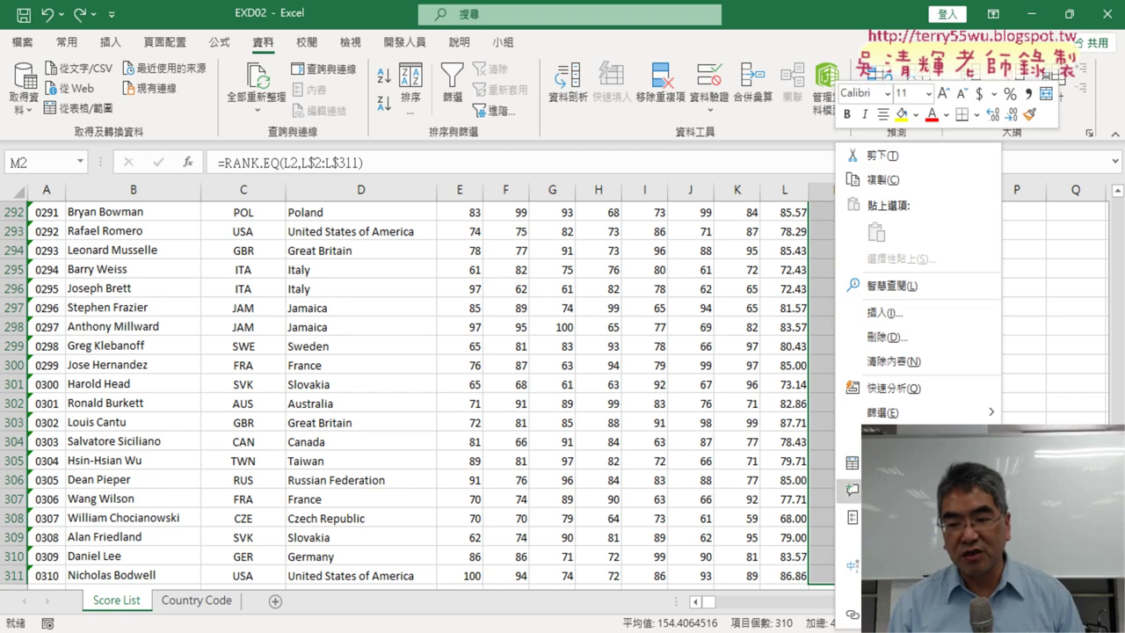
left_click(848, 519)
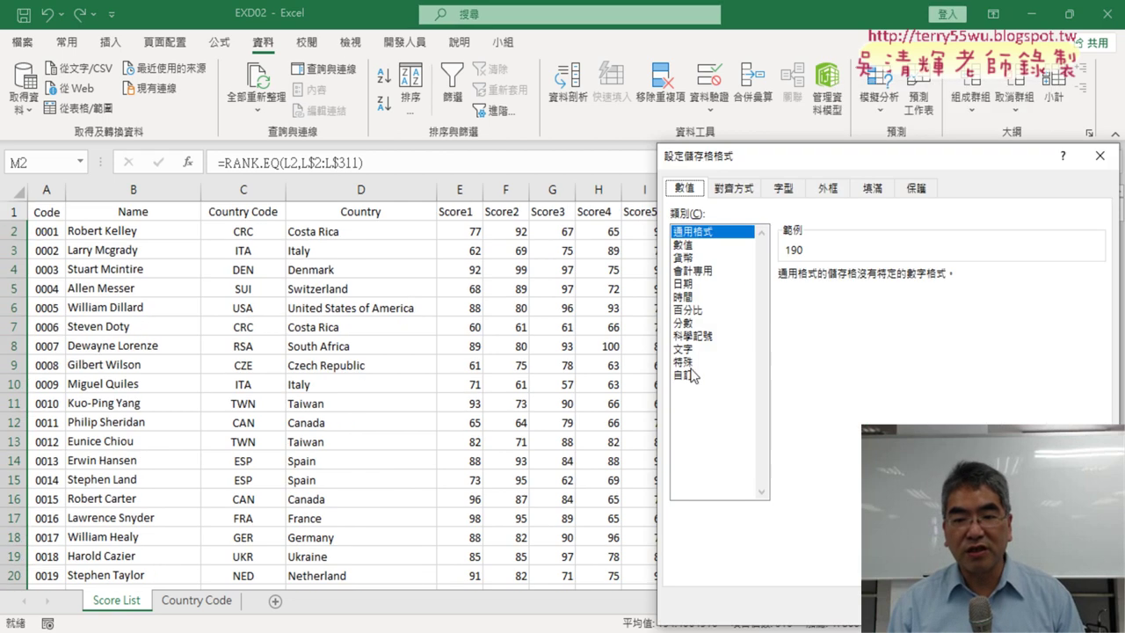
left_click(686, 376)
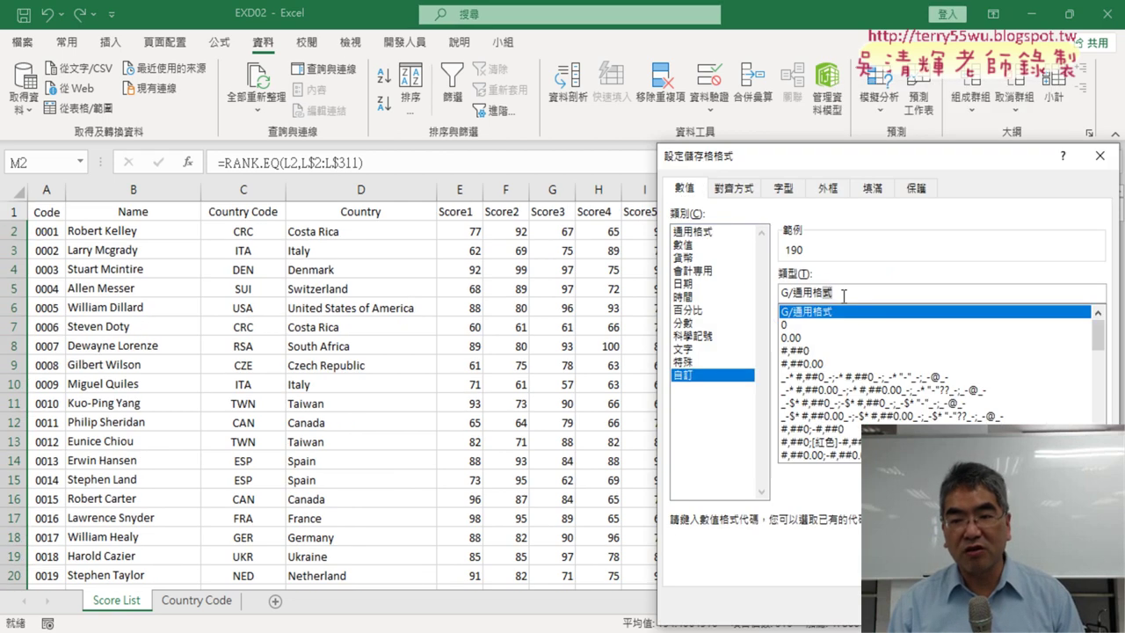
Step: Delete the G/通用格式 code from the Custom Type box
left_click_drag(831, 292, 757, 296)
key("Delete")
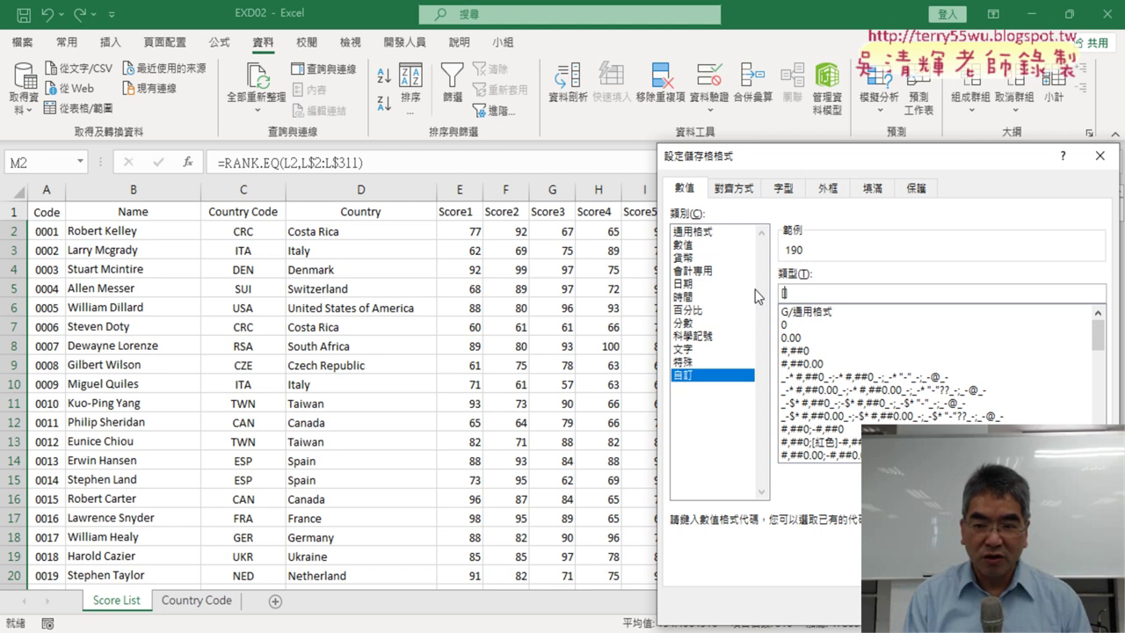
Step: Type the custom code [<=50]0; and remove the stray quotation marks
type("<=")
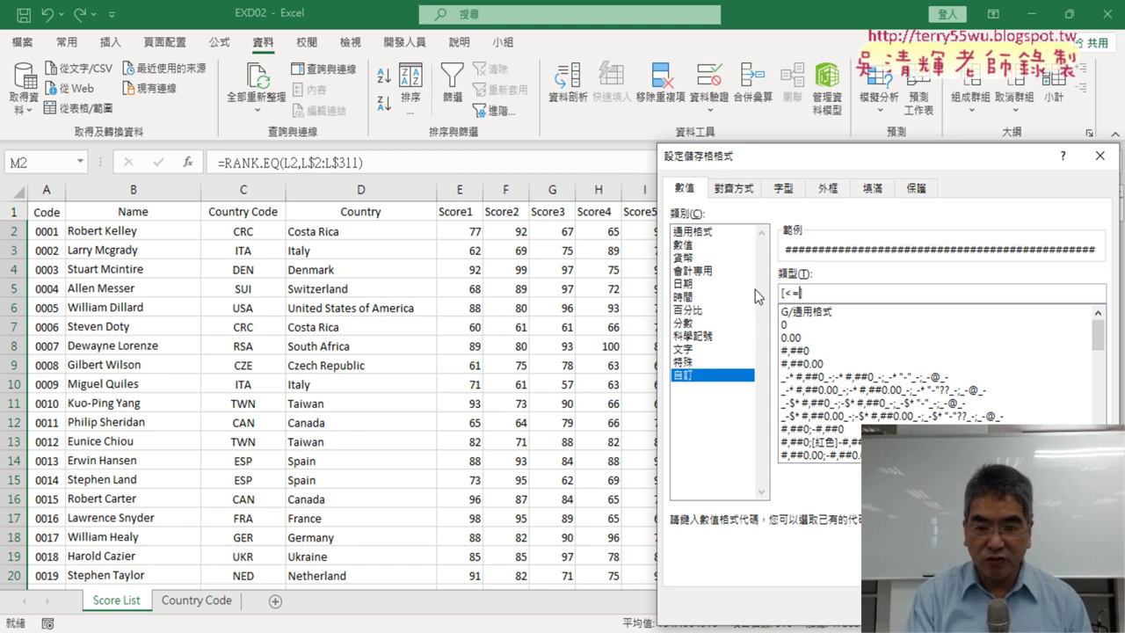
type("50")
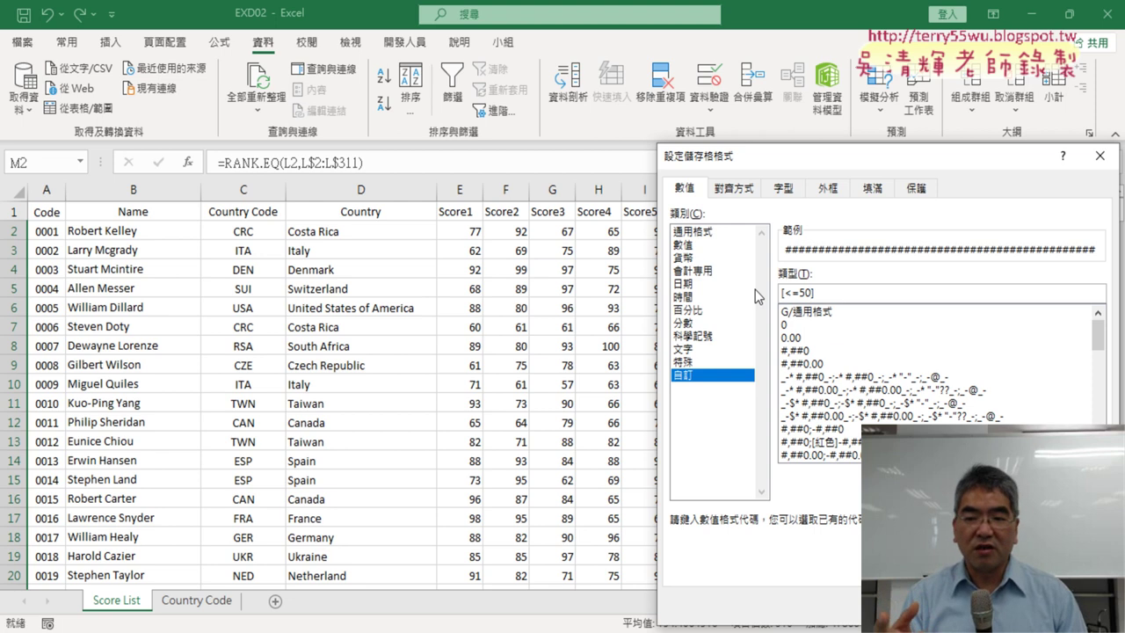
left_click(868, 295)
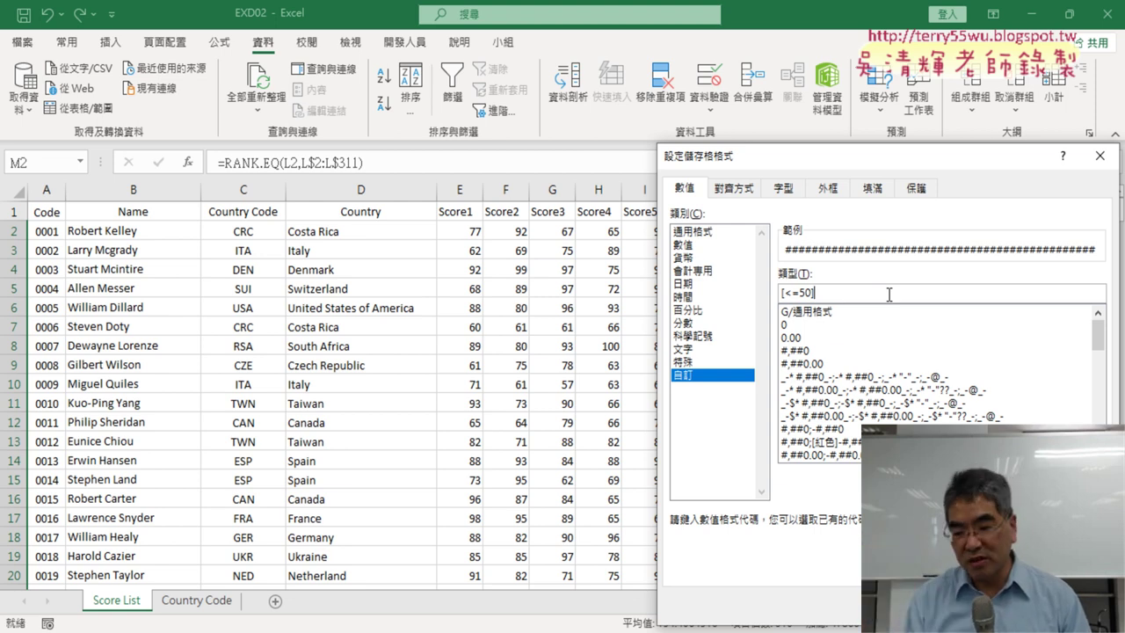
type("0")
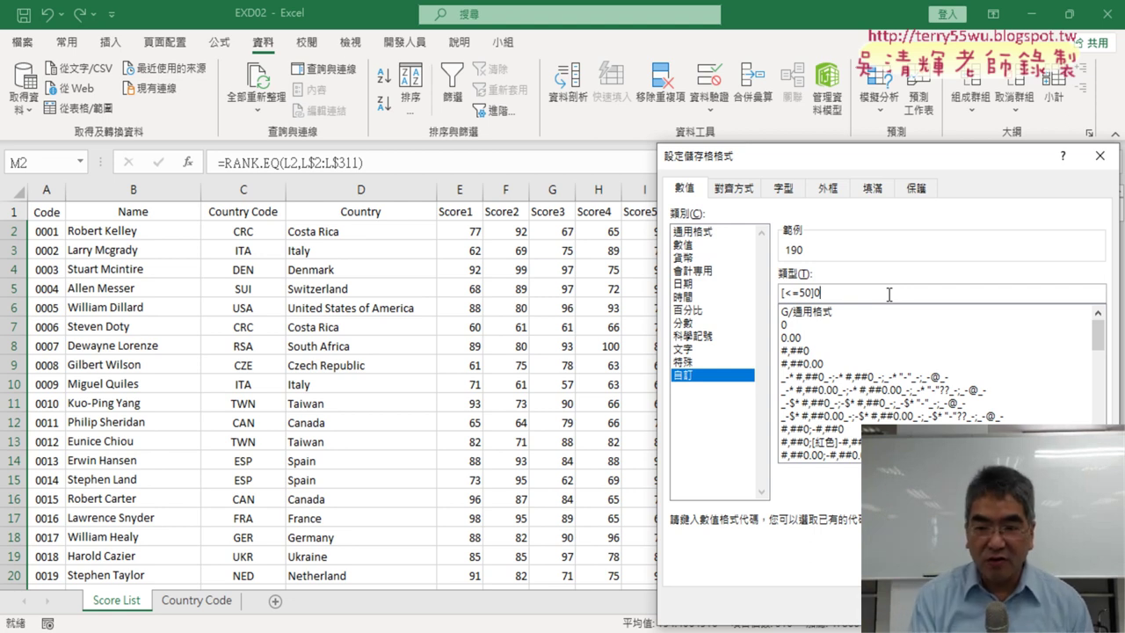
type(";")
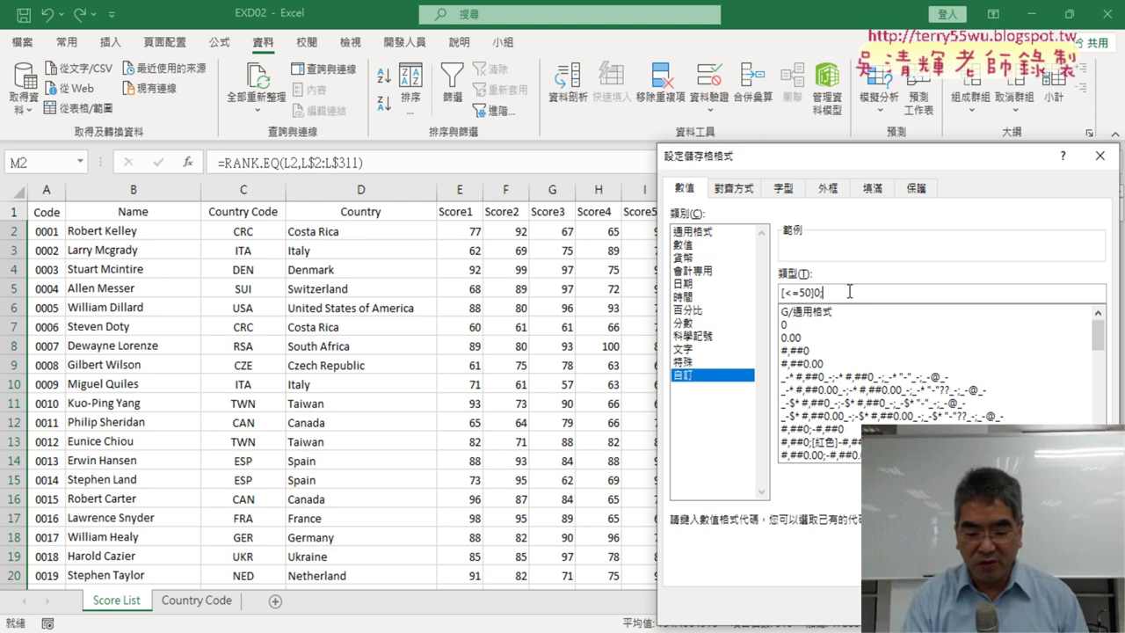
type("\"\"")
key("Left")
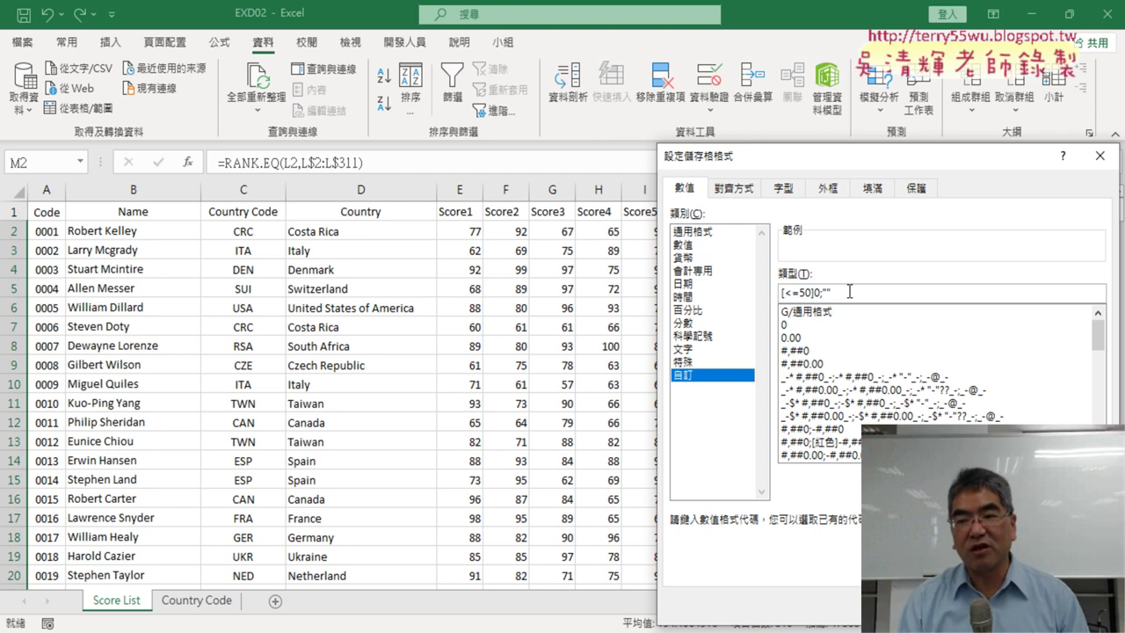
key("BackSpace")
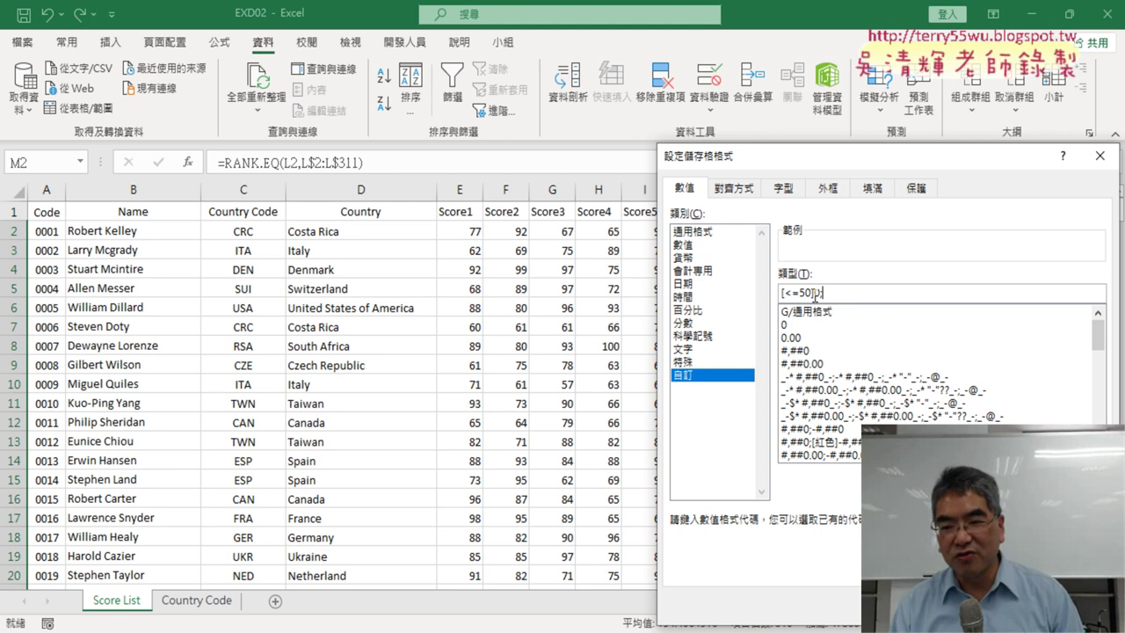
Step: Move the Format Cells dialog aside to reveal the Rank column
left_click_drag(813, 293, 779, 292)
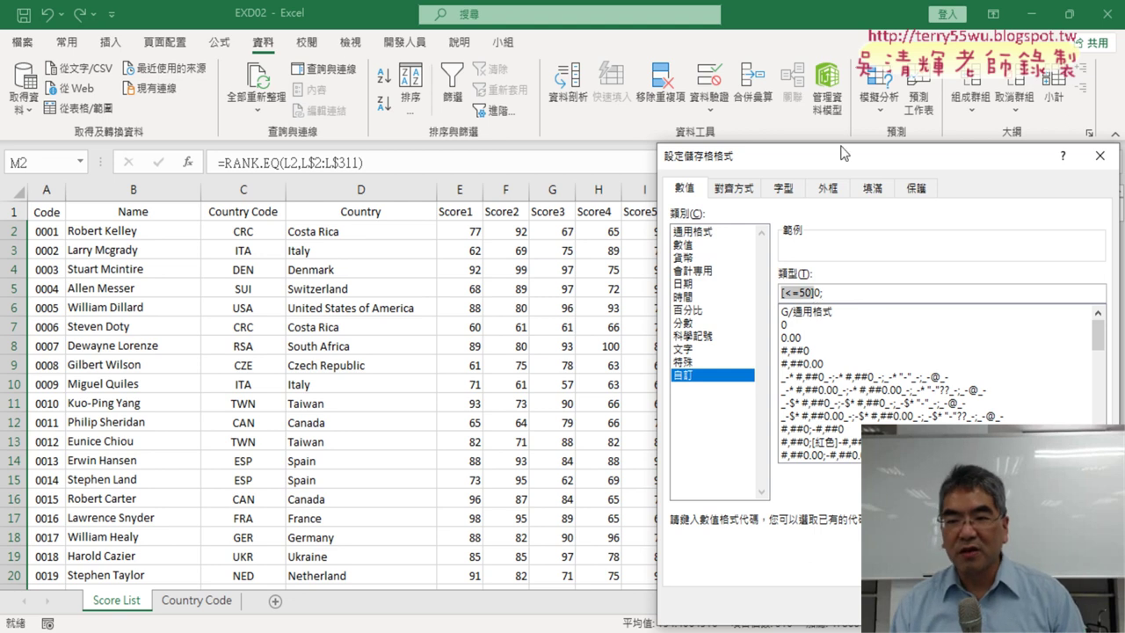
left_click_drag(852, 160, 442, 104)
left_click(400, 233)
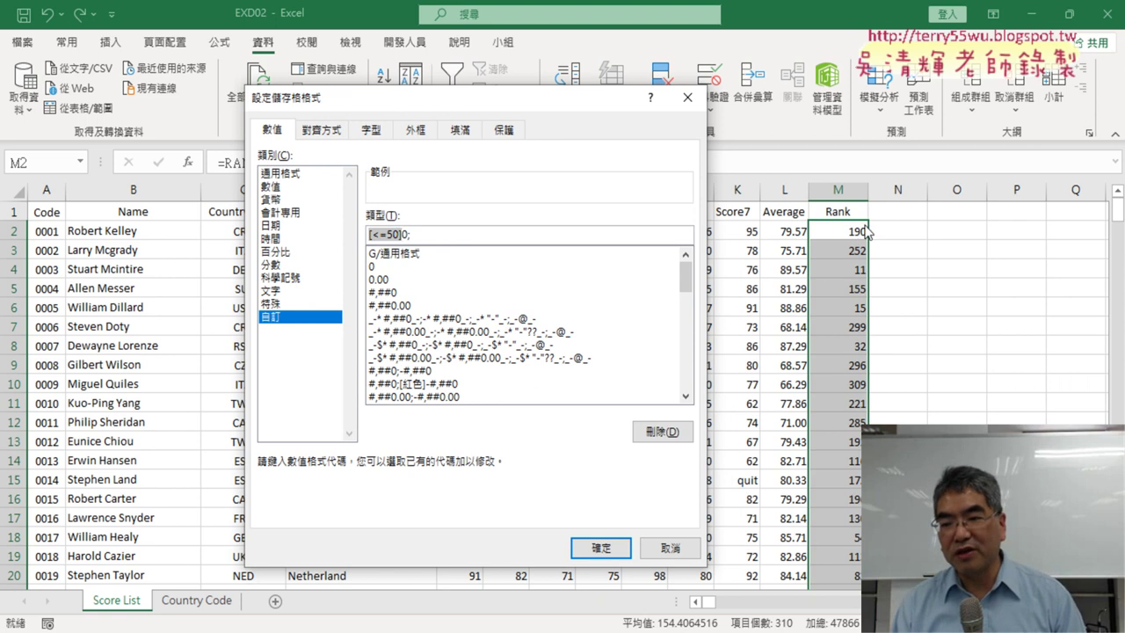
left_click(414, 233)
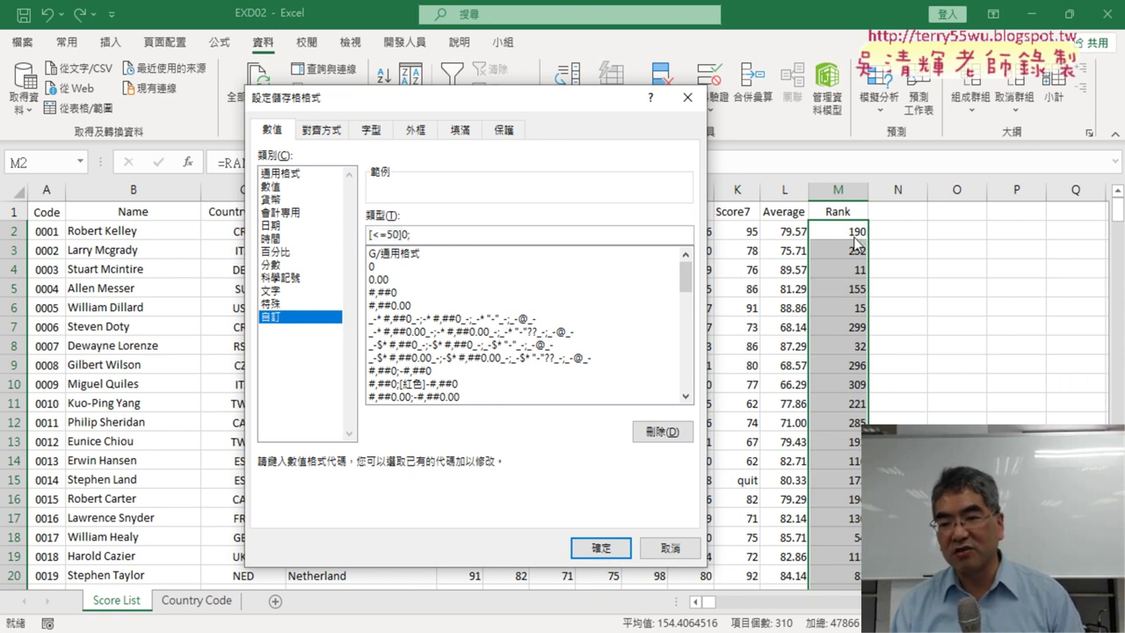
Step: Apply [<=50]0; so column M shows only ranks up to 50, then reopen Format Cells
left_click(604, 550)
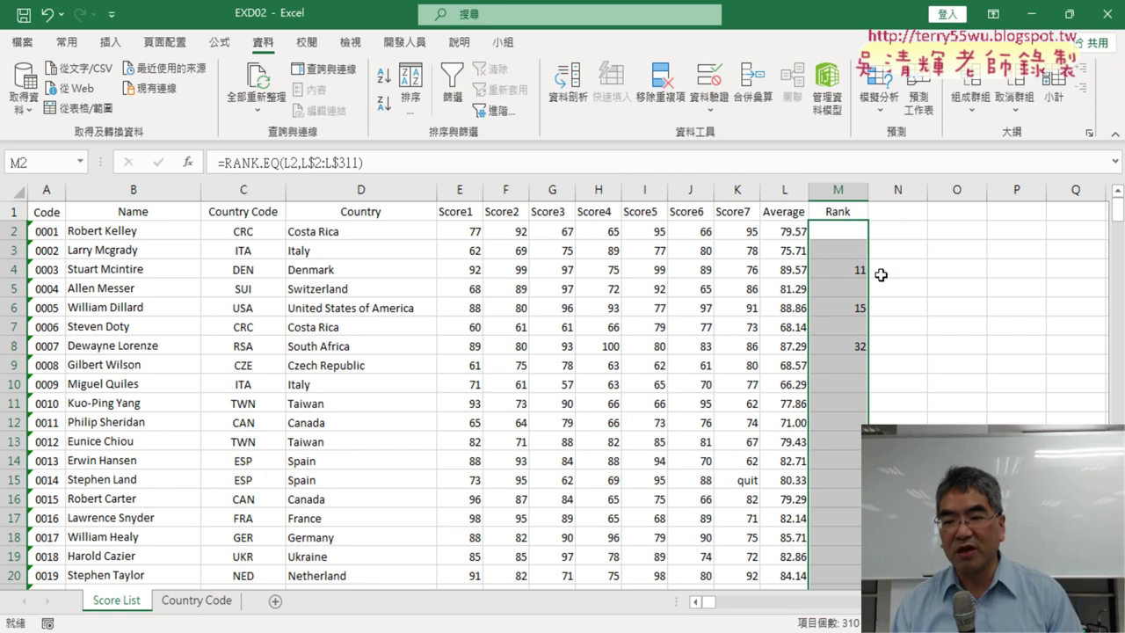
scroll(881, 275, "down", 6)
scroll(881, 275, "down", 4)
scroll(881, 275, "down", 2)
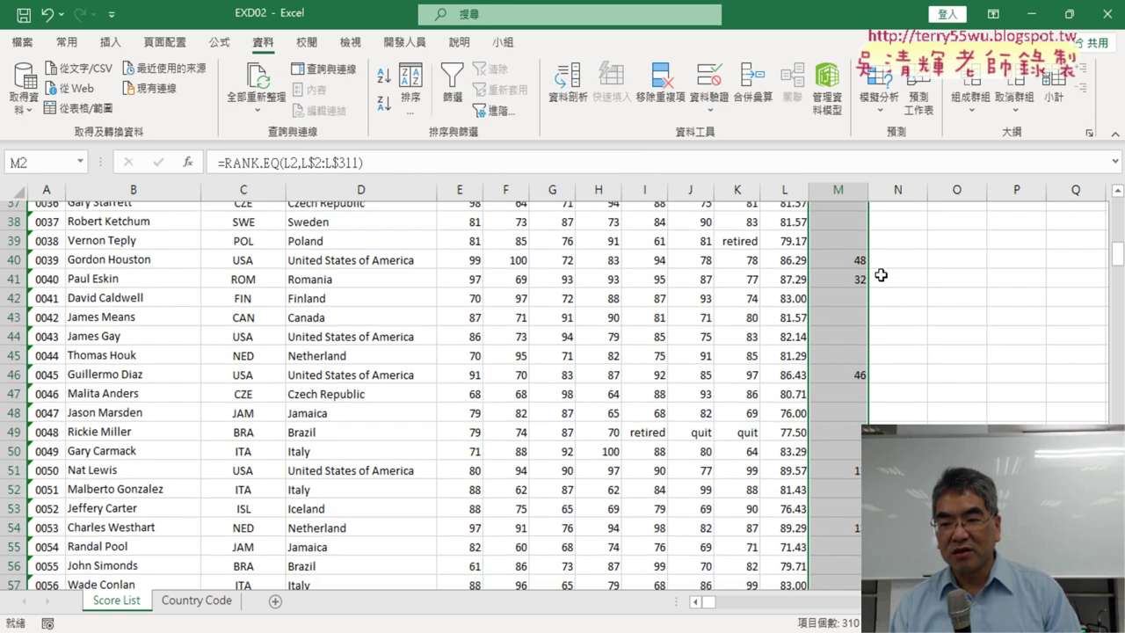
scroll(881, 275, "down", 6)
scroll(881, 276, "down", 6)
scroll(881, 275, "down", 3)
scroll(881, 276, "down", 2)
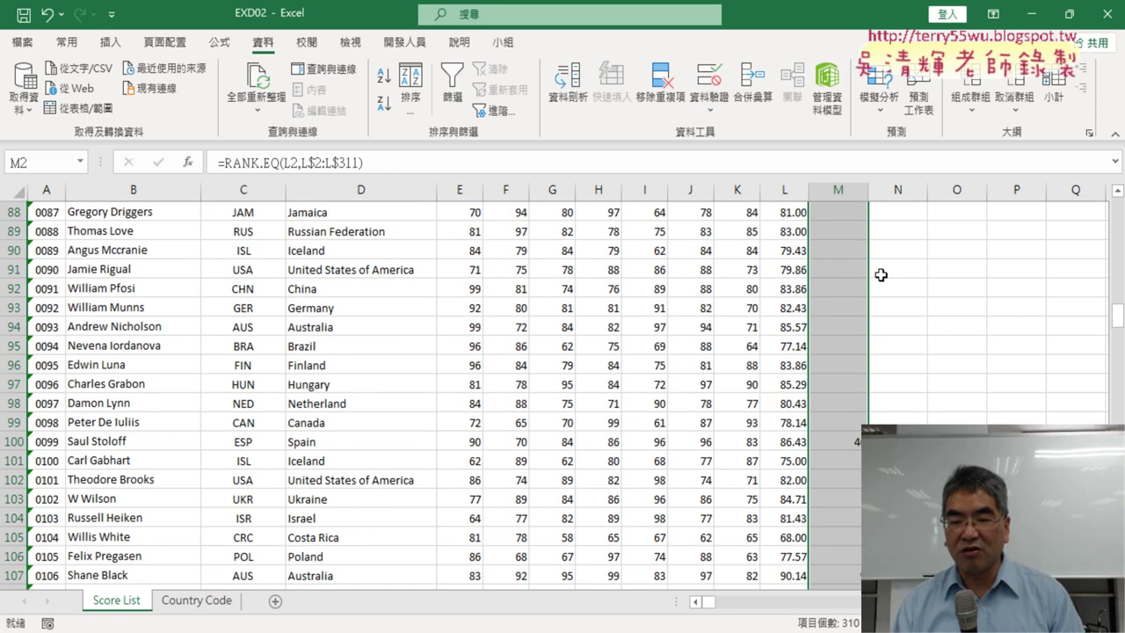
scroll(880, 275, "down", 1)
scroll(881, 275, "down", 2)
scroll(881, 275, "down", 4)
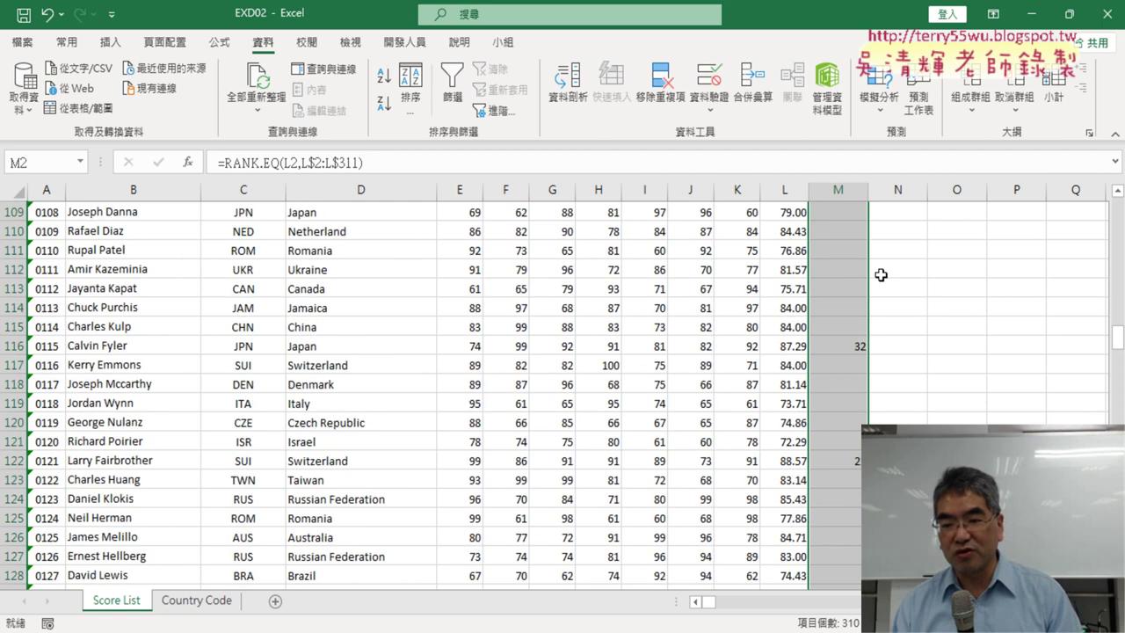
scroll(881, 275, "down", 3)
scroll(880, 275, "down", 3)
scroll(880, 275, "down", 5)
scroll(881, 275, "down", 3)
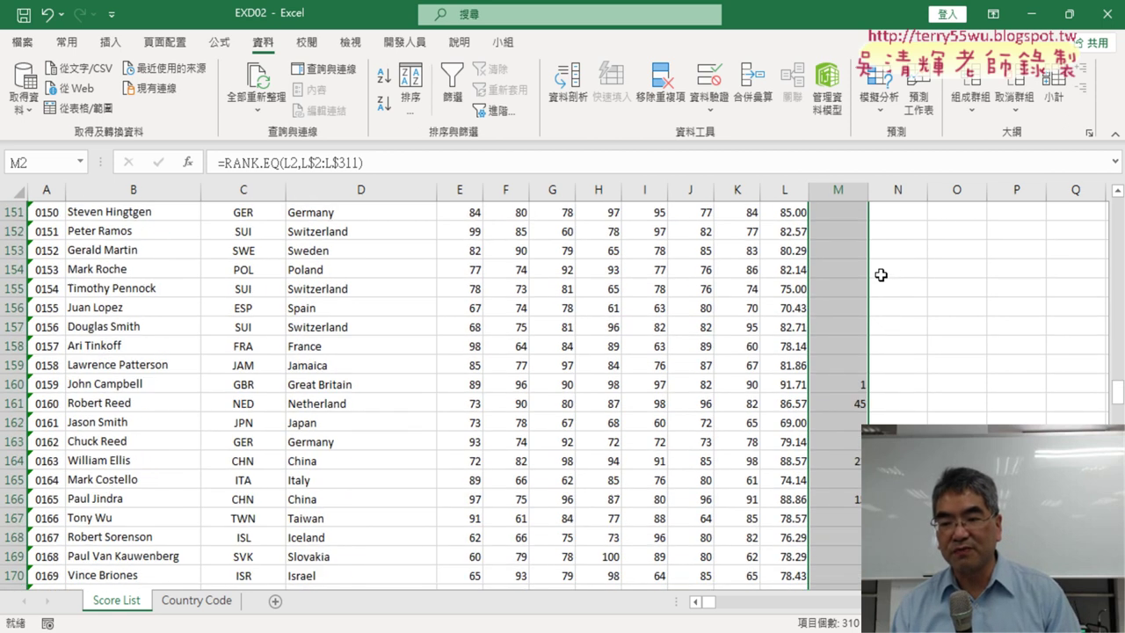
scroll(881, 275, "down", 2)
scroll(881, 275, "down", 5)
scroll(881, 275, "down", 6)
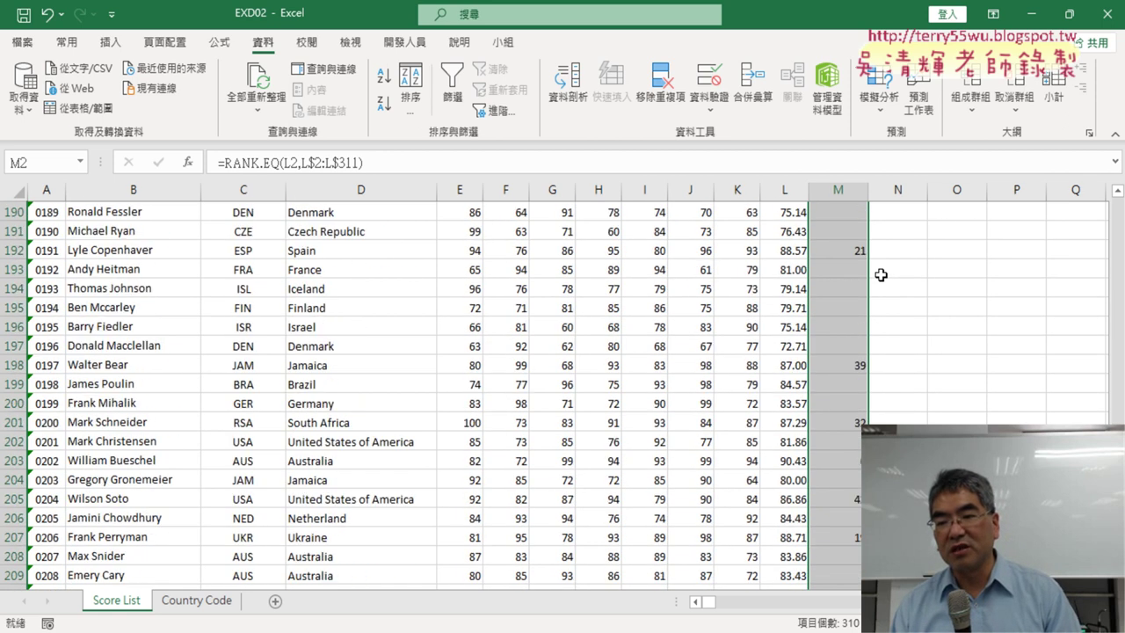
scroll(881, 275, "down", 7)
scroll(881, 275, "down", 4)
scroll(880, 275, "down", 7)
scroll(881, 275, "down", 7)
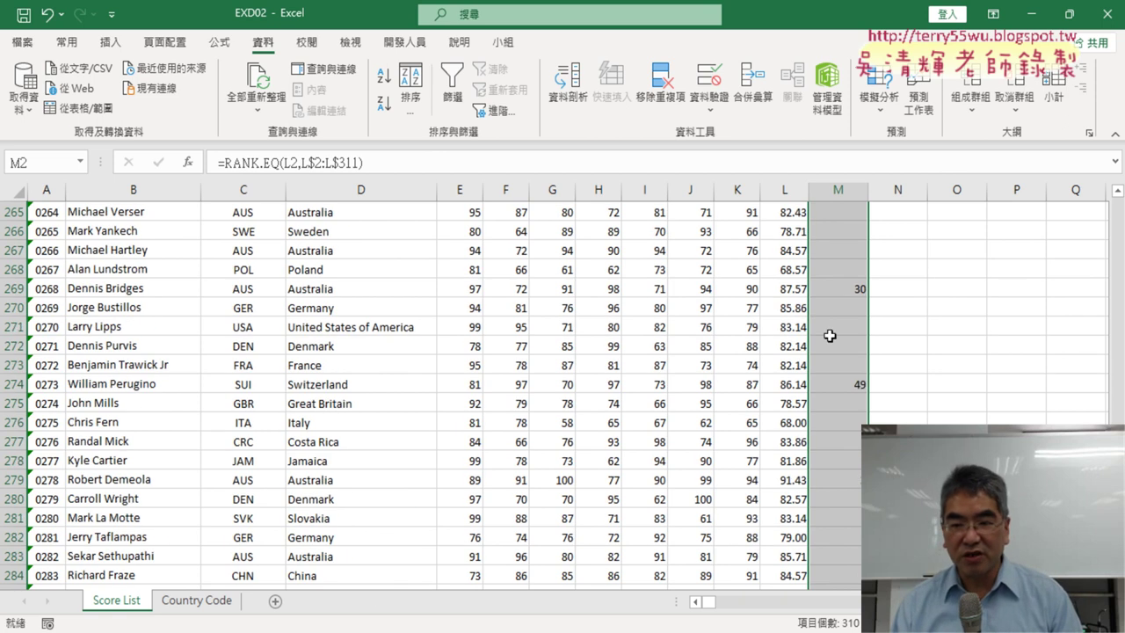
right_click(850, 283)
left_click(888, 484)
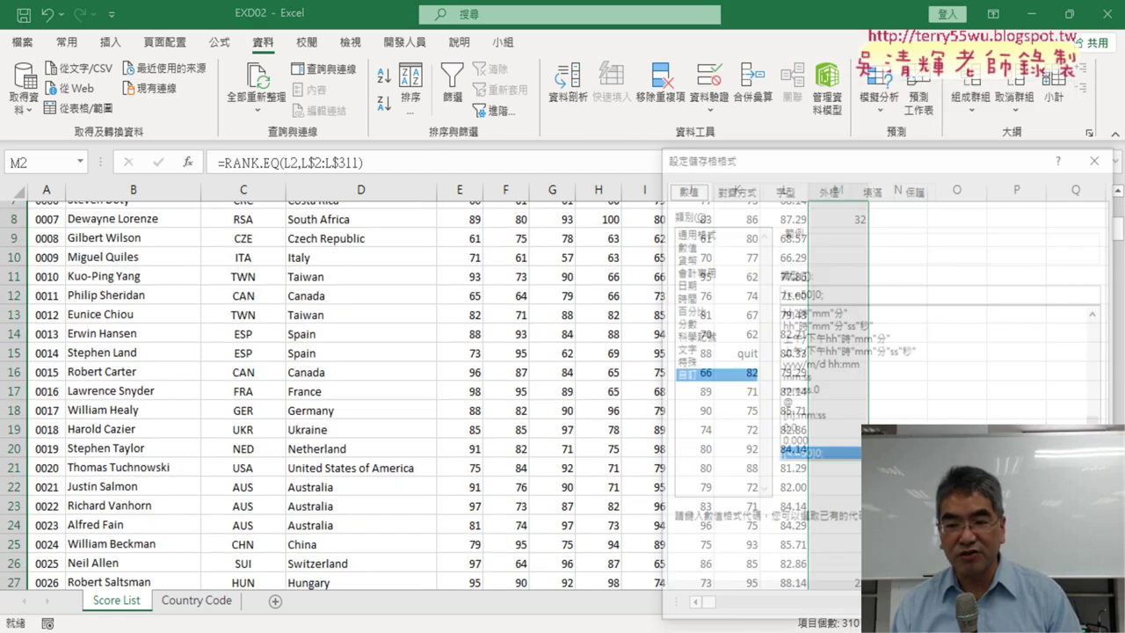